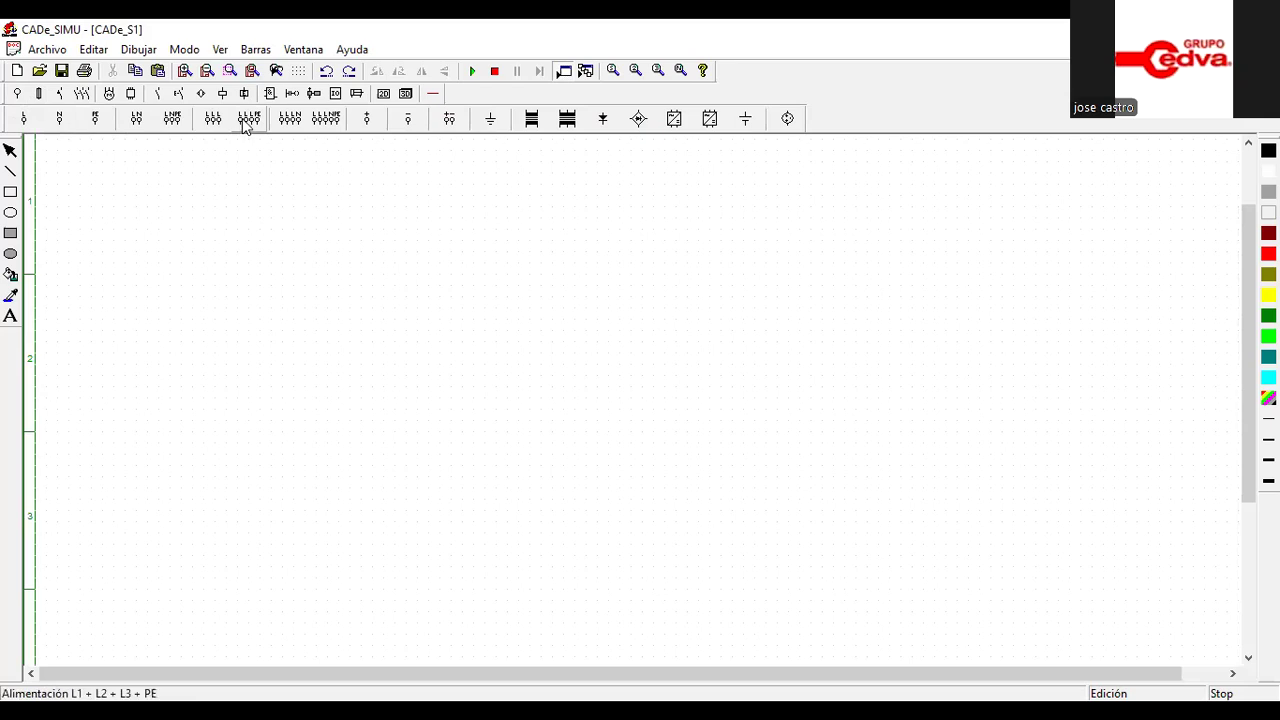
Place an L1 + L2 + L3 + PE power supply in the upper left area of the blank schematic
{"action": "left_click", "coordinate": [255, 124]}
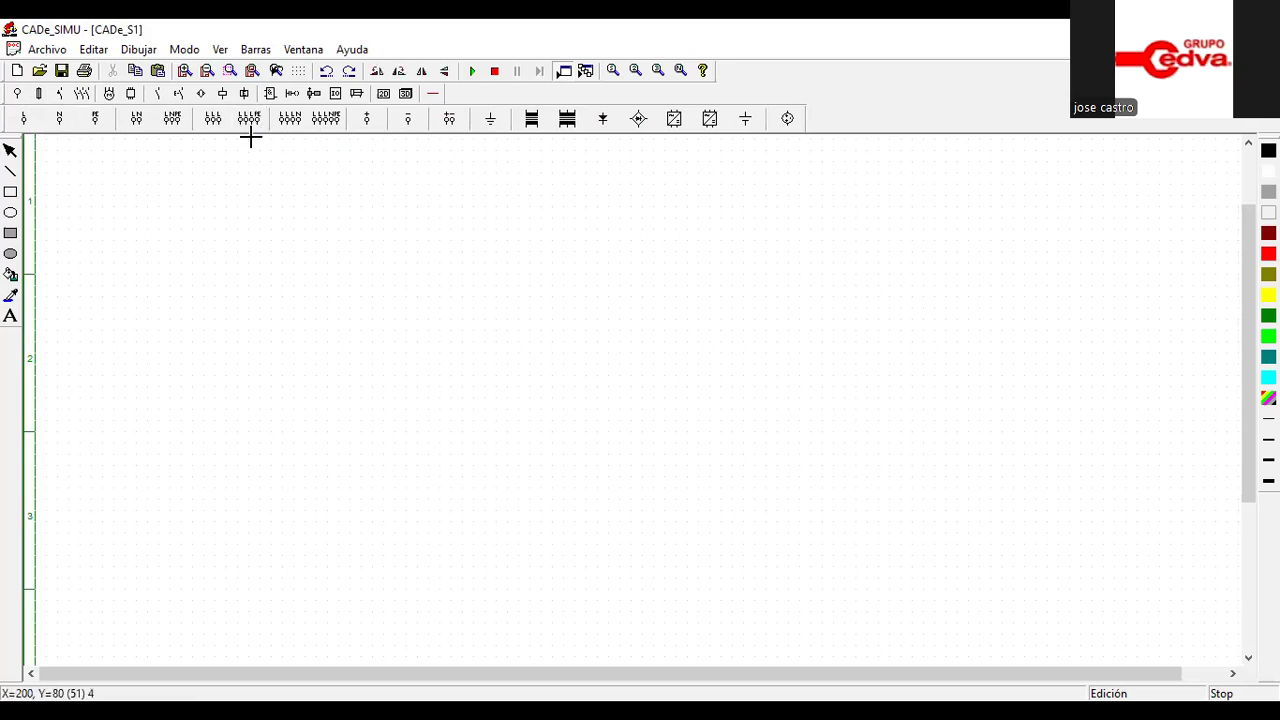
{"action": "left_click", "coordinate": [160, 216]}
{"action": "left_click", "coordinate": [160, 218]}
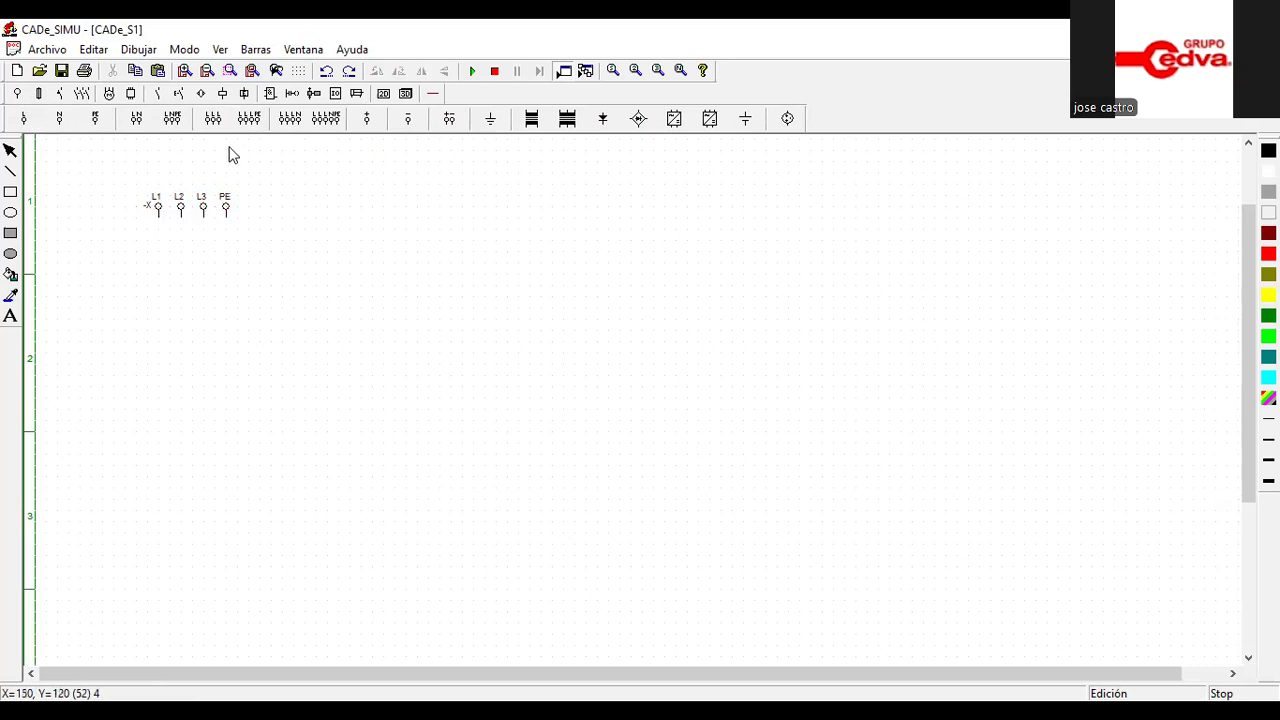
Place a three-pole Disyuntor III directly below the supply, aligned with L1, L2 and L3
{"action": "left_click", "coordinate": [61, 94]}
{"action": "left_click", "coordinate": [82, 93]}
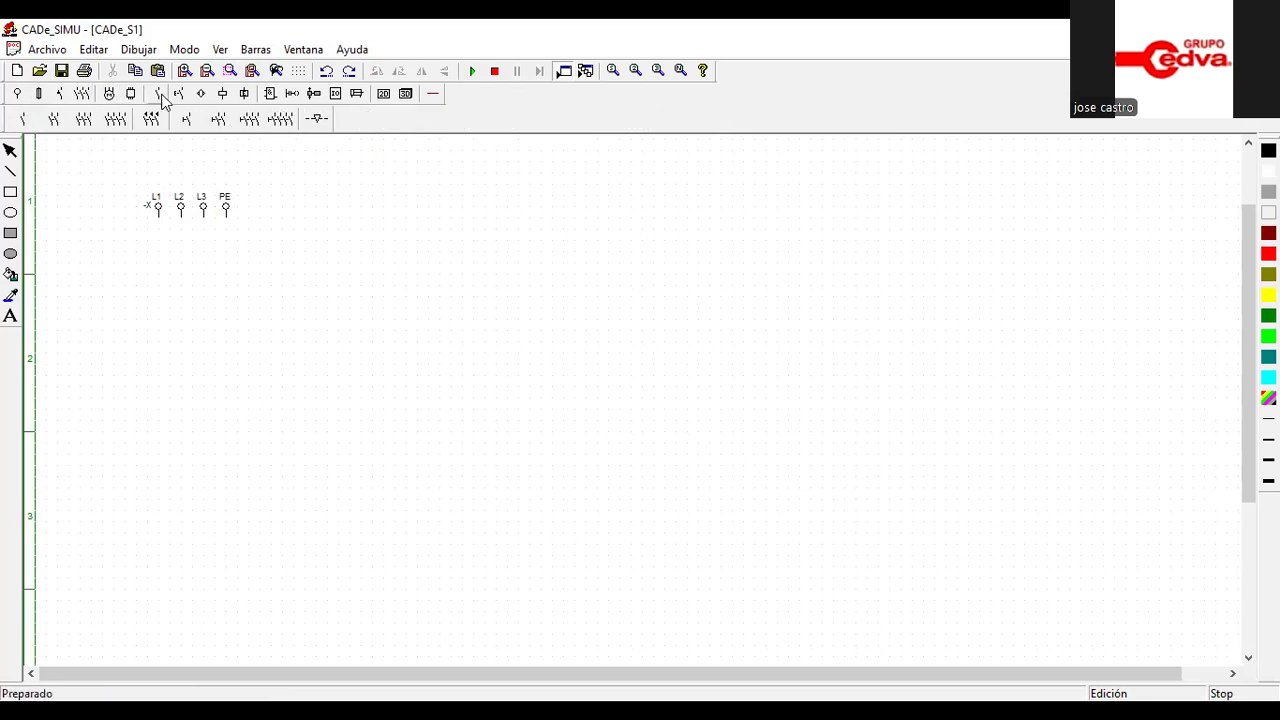
{"action": "left_click", "coordinate": [60, 93]}
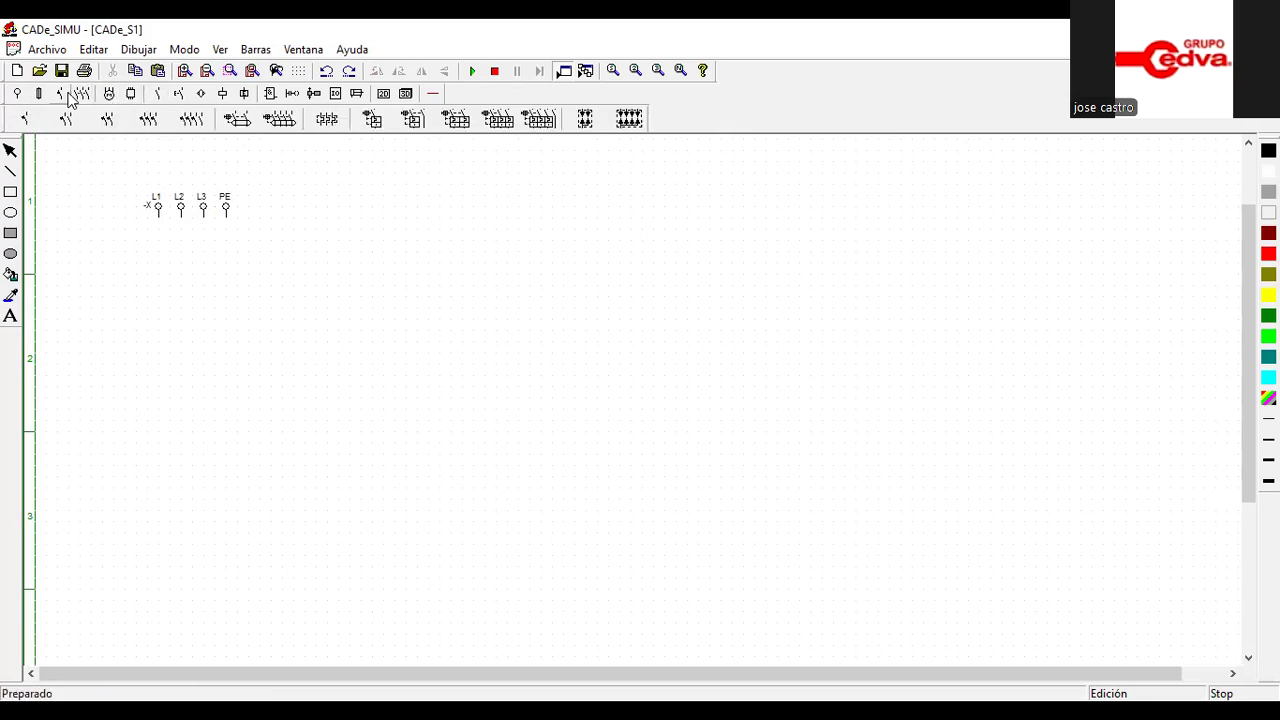
{"action": "left_click", "coordinate": [509, 122]}
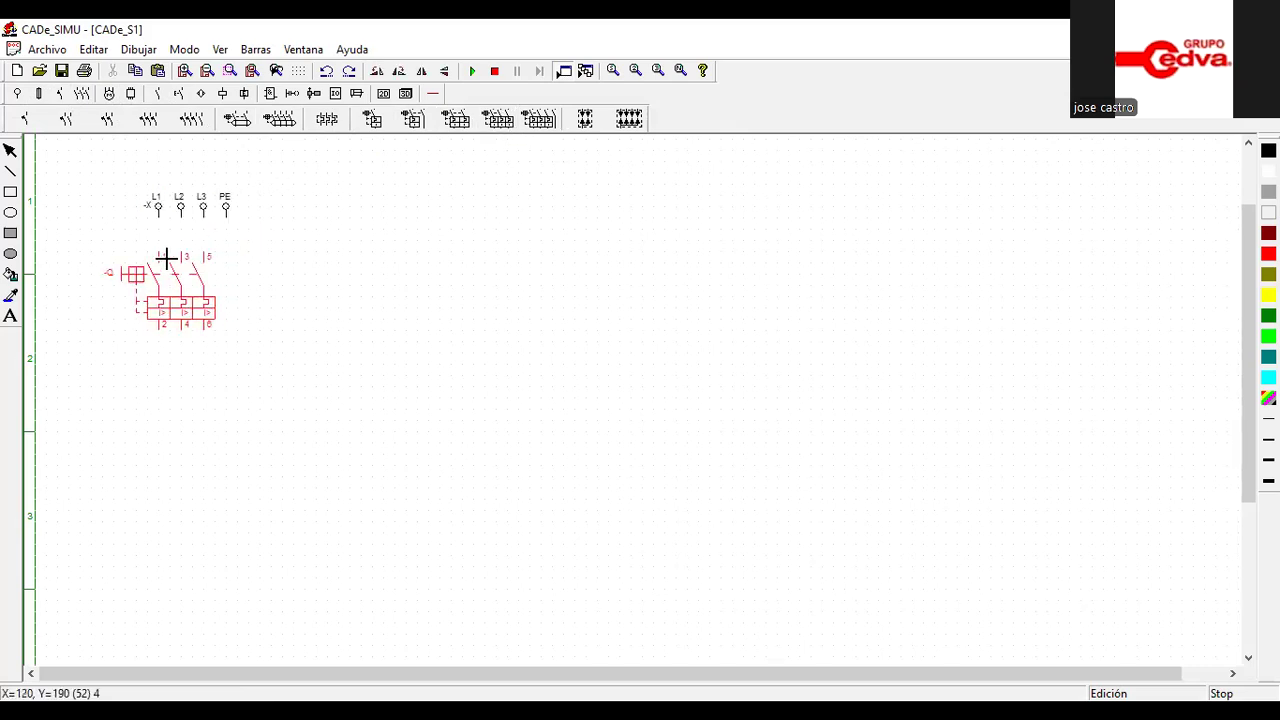
{"action": "left_click", "coordinate": [168, 258]}
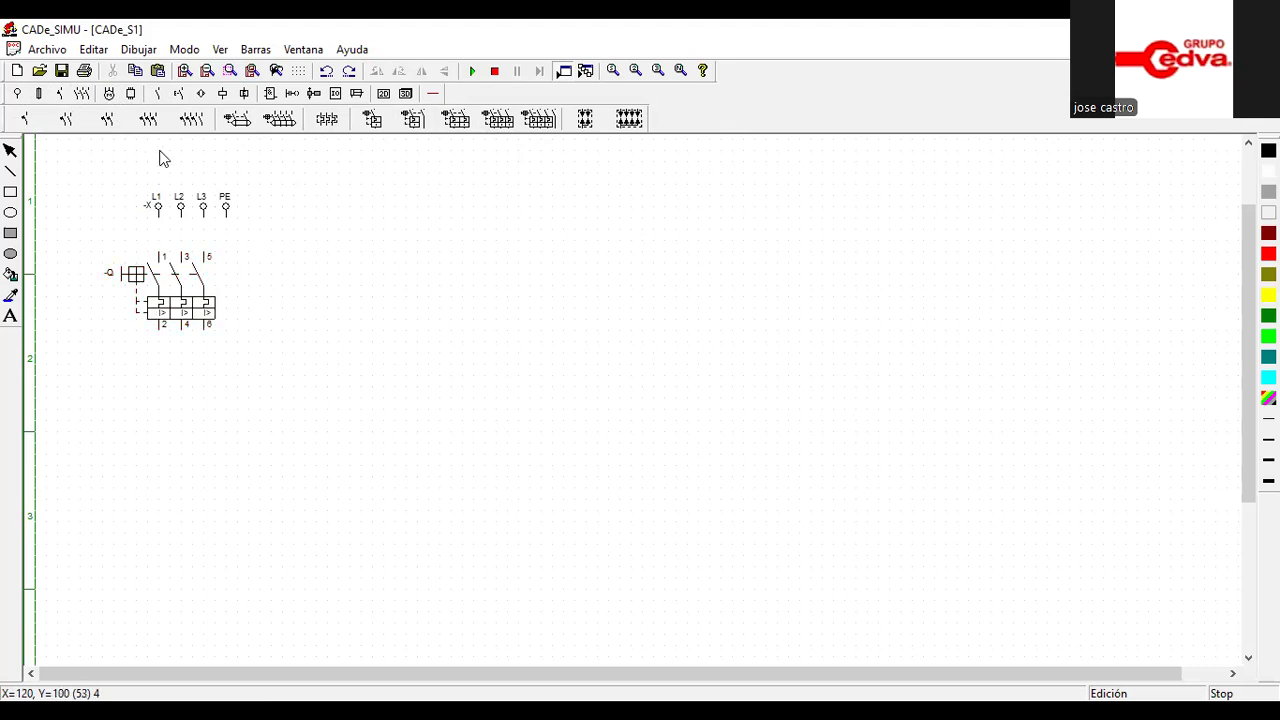
Add three-pole KM contactor contacts below the three-pole breaker, aligned with its poles
{"action": "left_click", "coordinate": [86, 96]}
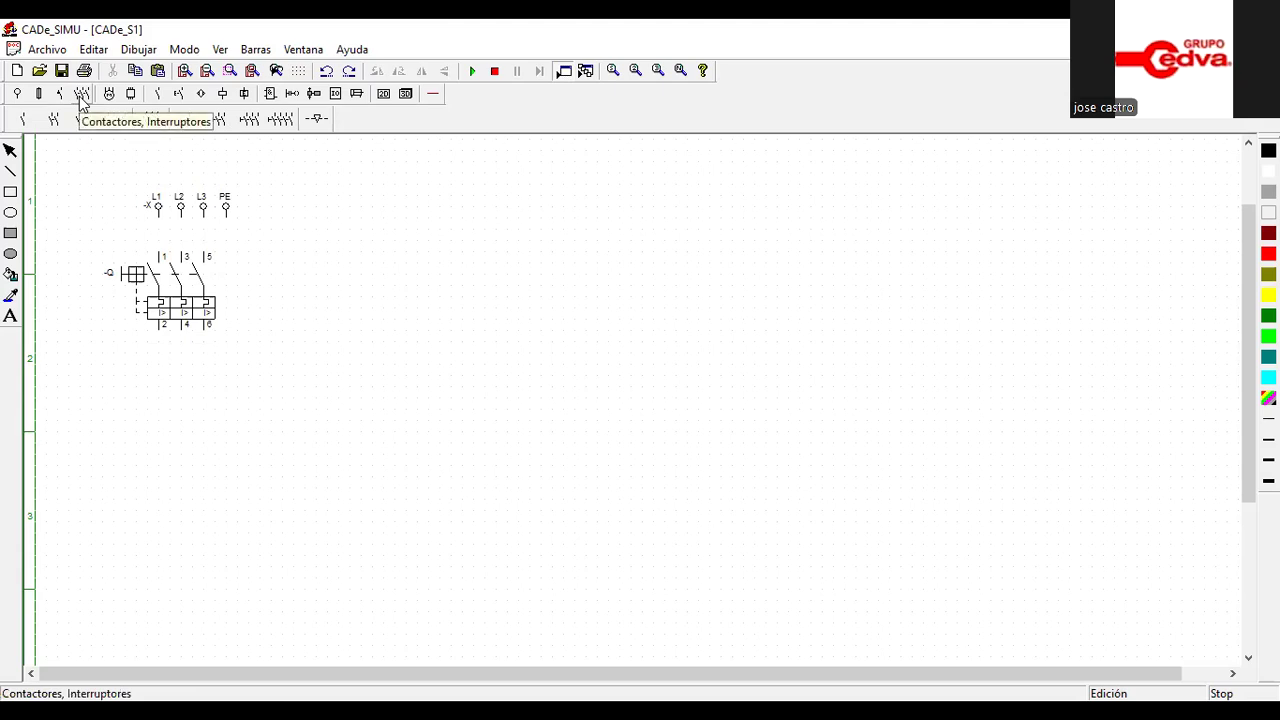
{"action": "left_click", "coordinate": [84, 119]}
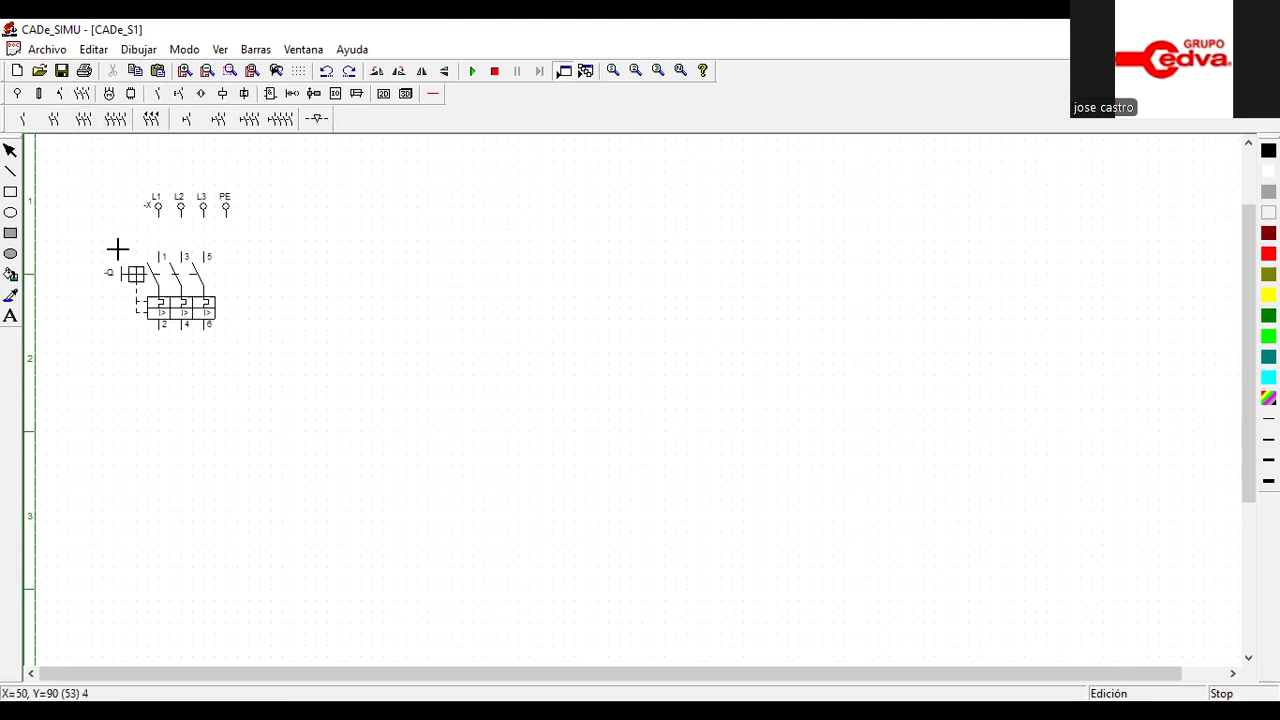
{"action": "left_click", "coordinate": [164, 362]}
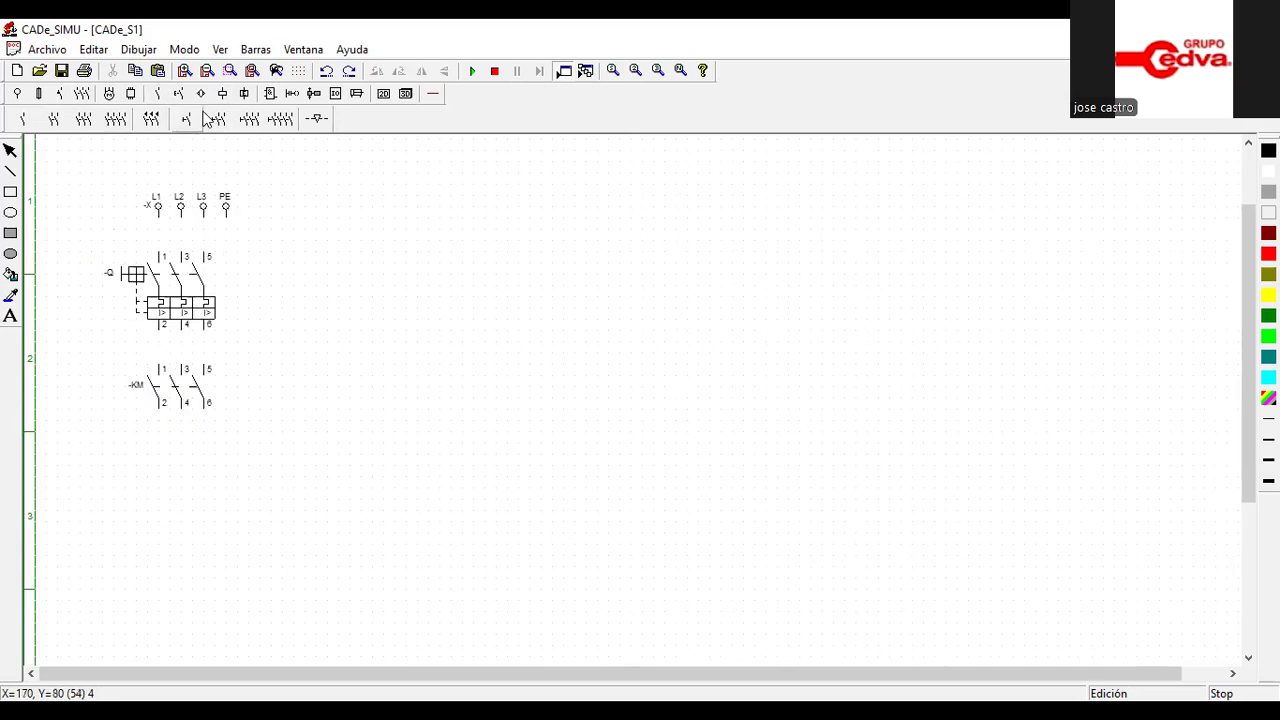
Insert a three-pole thermal overload relay below the KM contacts, aligned with their poles
{"action": "left_click", "coordinate": [61, 93]}
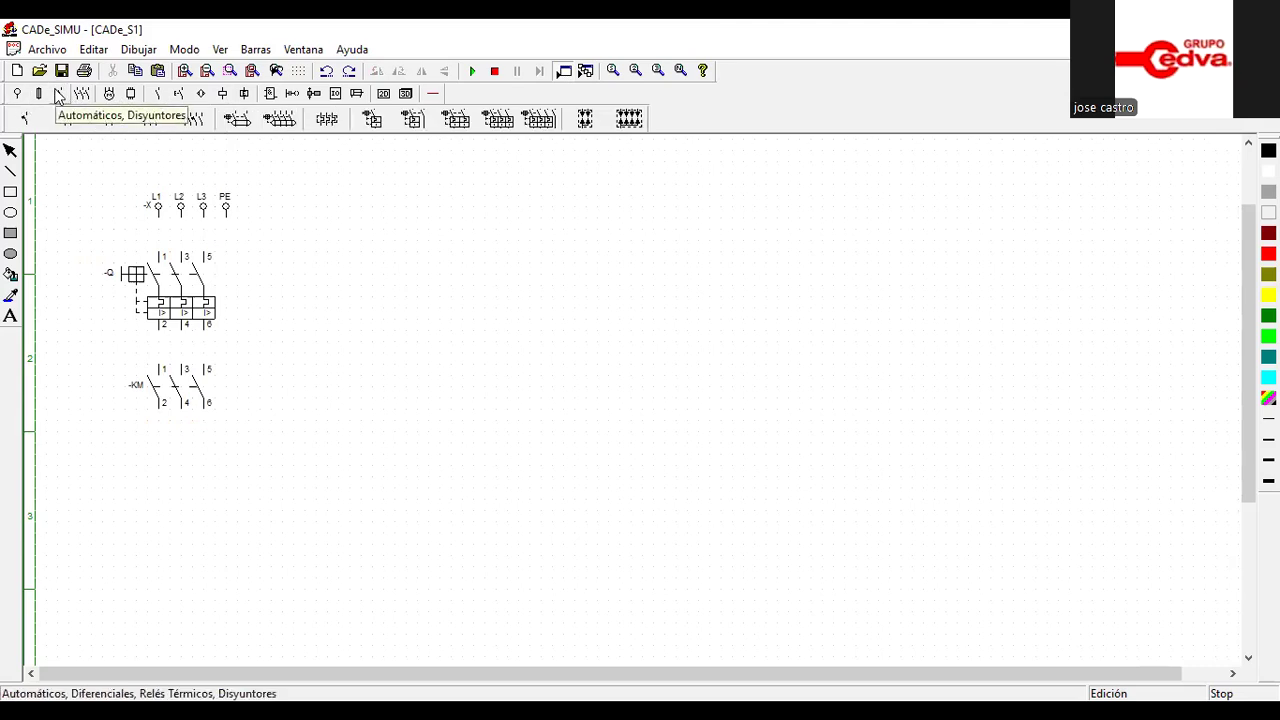
{"action": "left_click", "coordinate": [328, 120]}
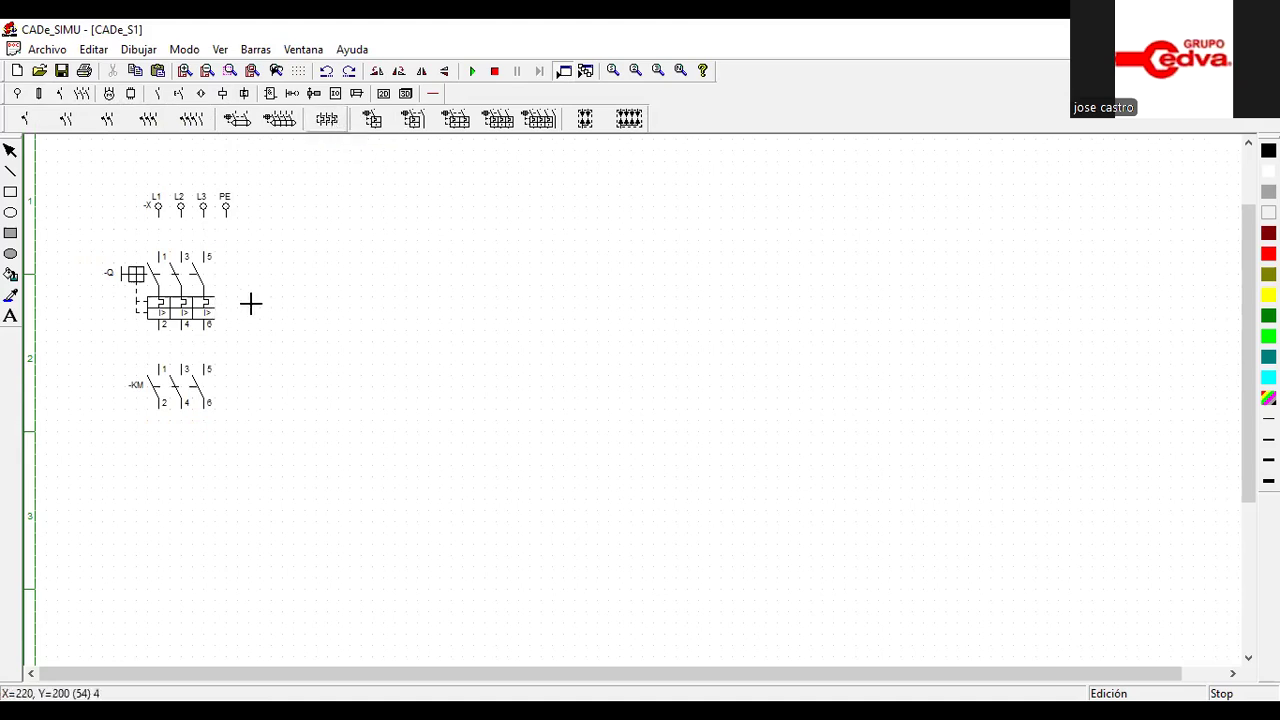
{"action": "left_click", "coordinate": [165, 457]}
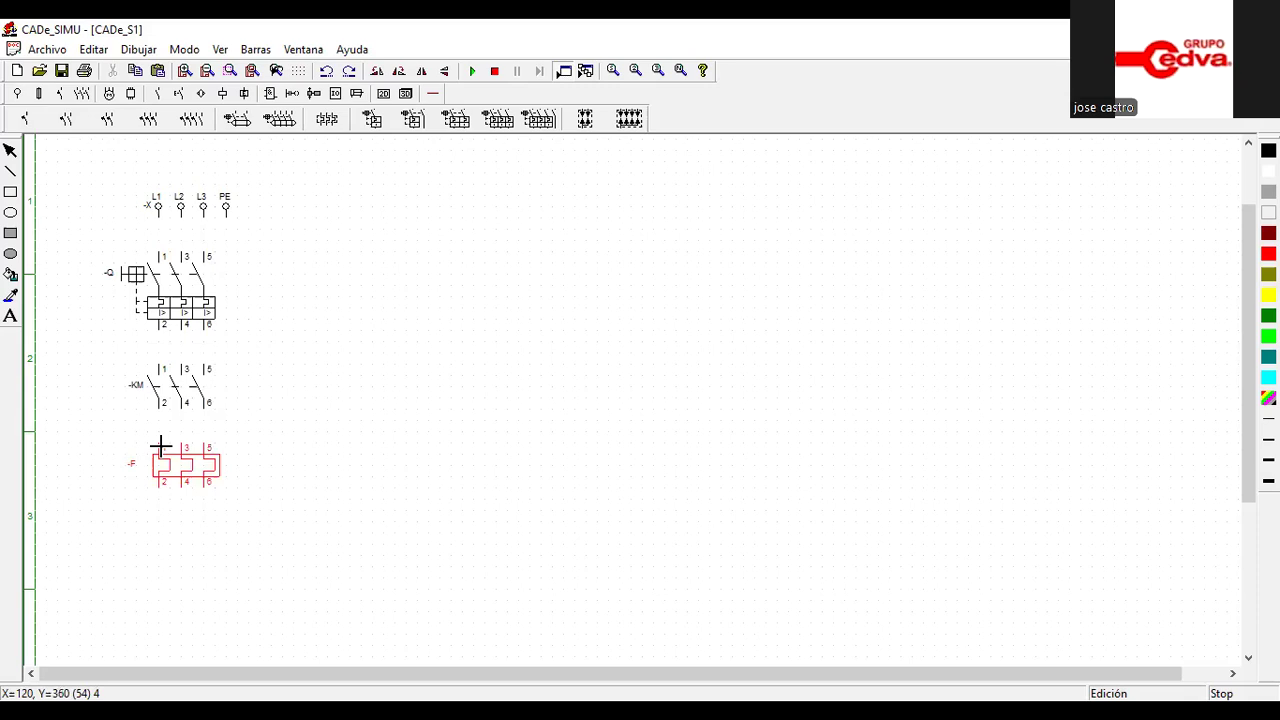
{"action": "left_click", "coordinate": [160, 448]}
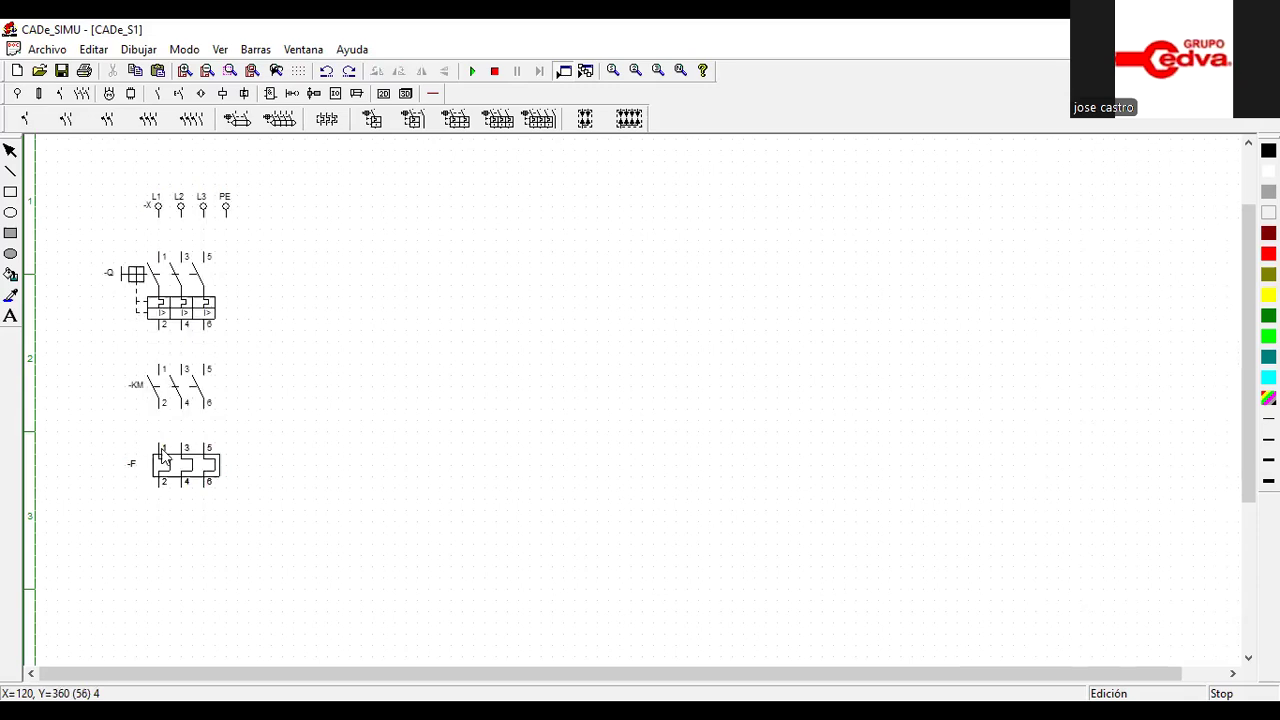
Place a three-phase motor (Motor trifásico) below the thermal relay, with U1, V1 and W1 aligned to its outputs
{"action": "left_click", "coordinate": [109, 94]}
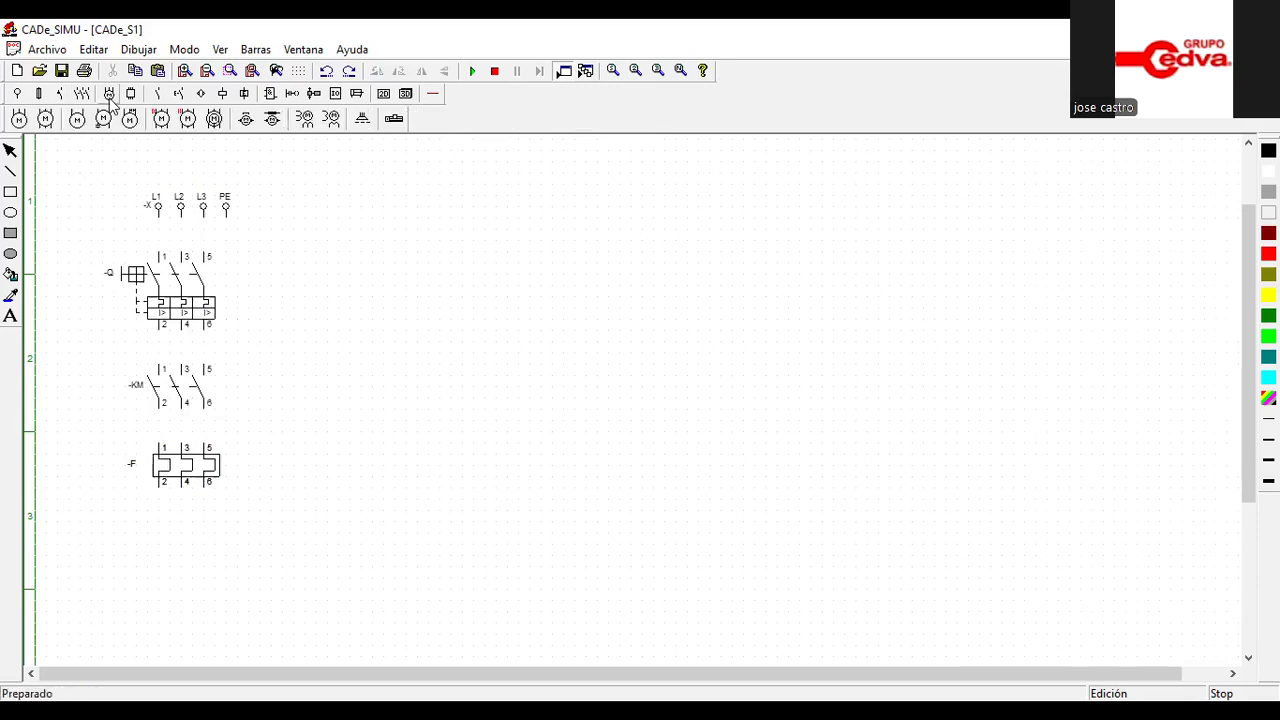
{"action": "left_click", "coordinate": [19, 119]}
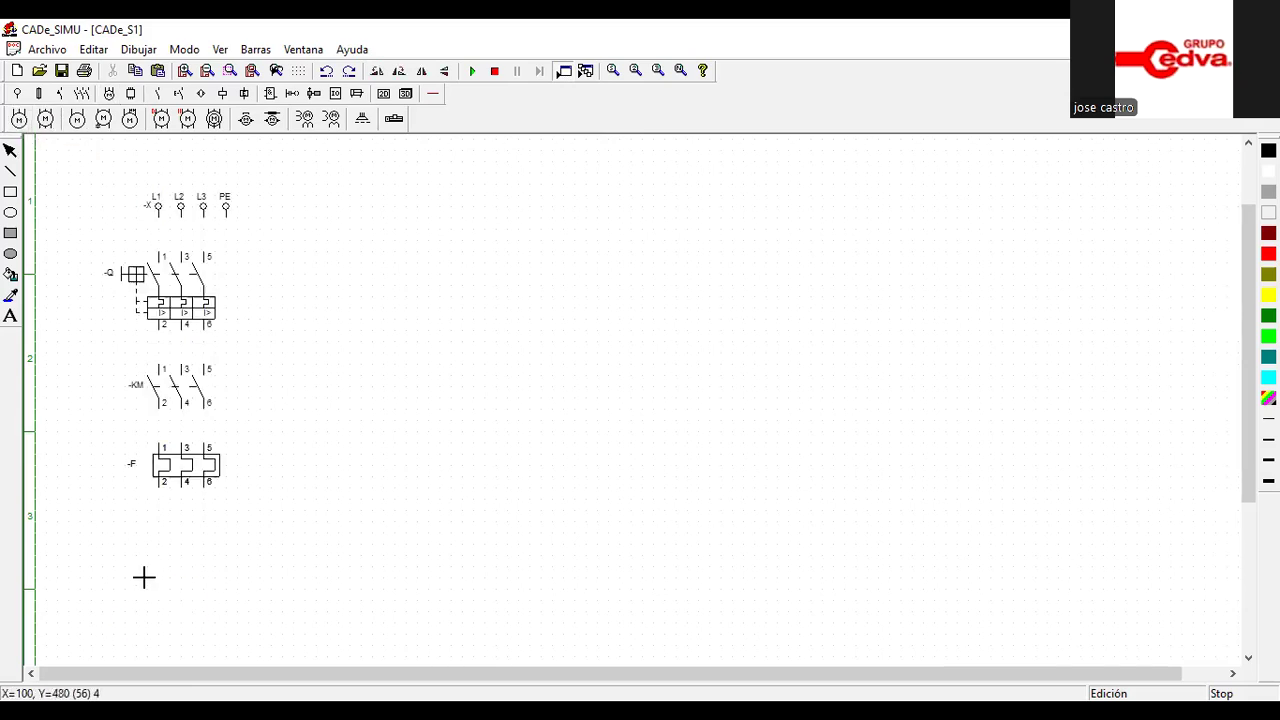
{"action": "left_click", "coordinate": [160, 527]}
{"action": "right_click", "coordinate": [160, 527]}
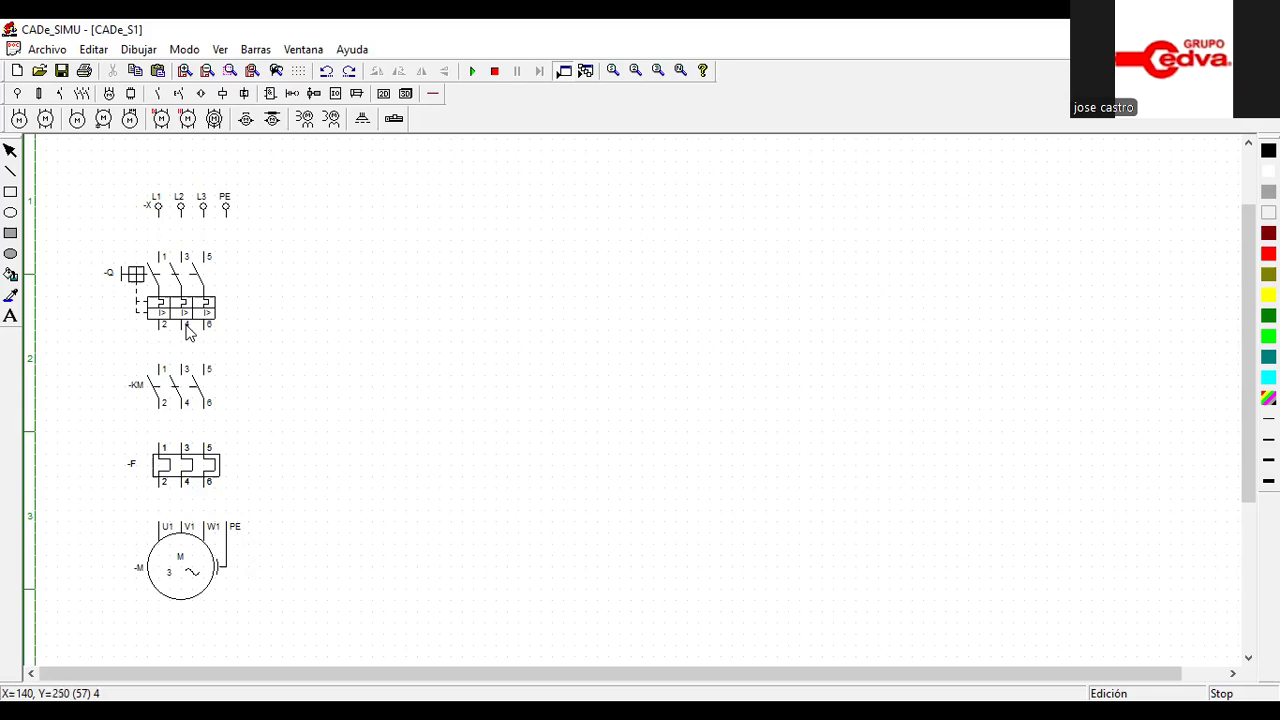
Wire the three phases from the supply through breaker, contactor and thermal relay to the motor, and connect PE to the motor
{"action": "left_click", "coordinate": [435, 92]}
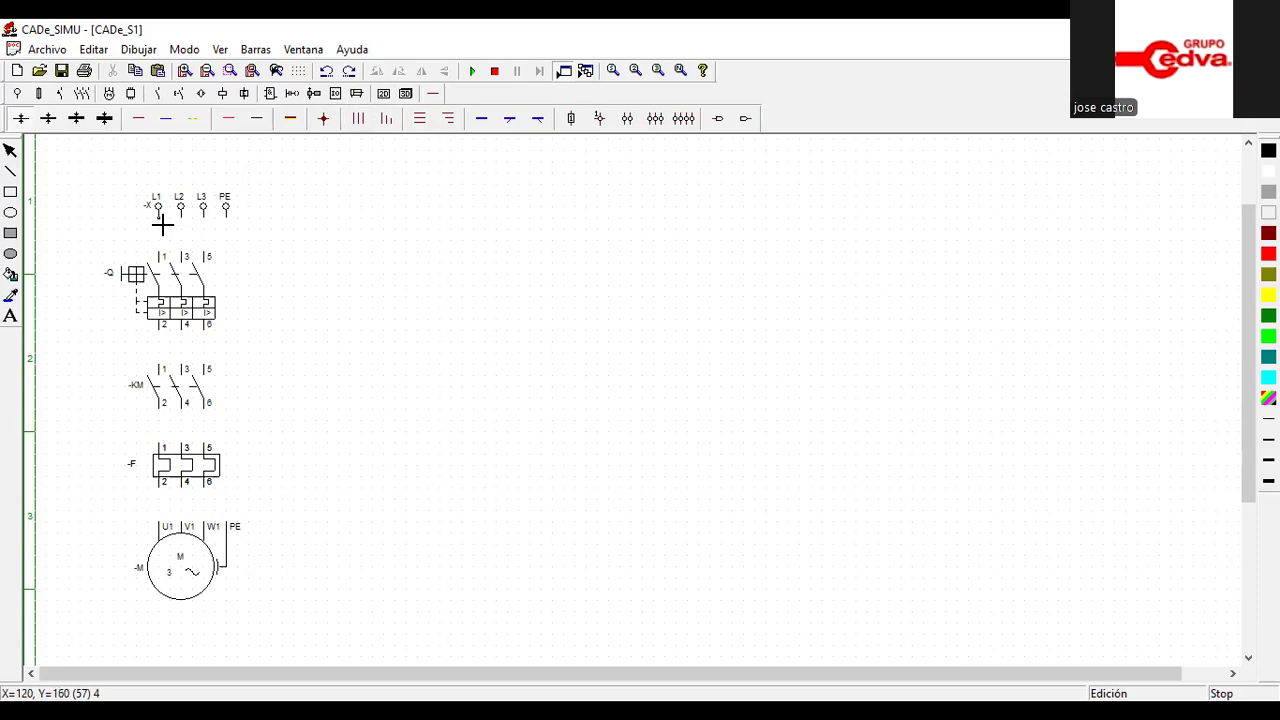
{"action": "left_click_drag", "start_coordinate": [162, 225], "coordinate": [159, 253]}
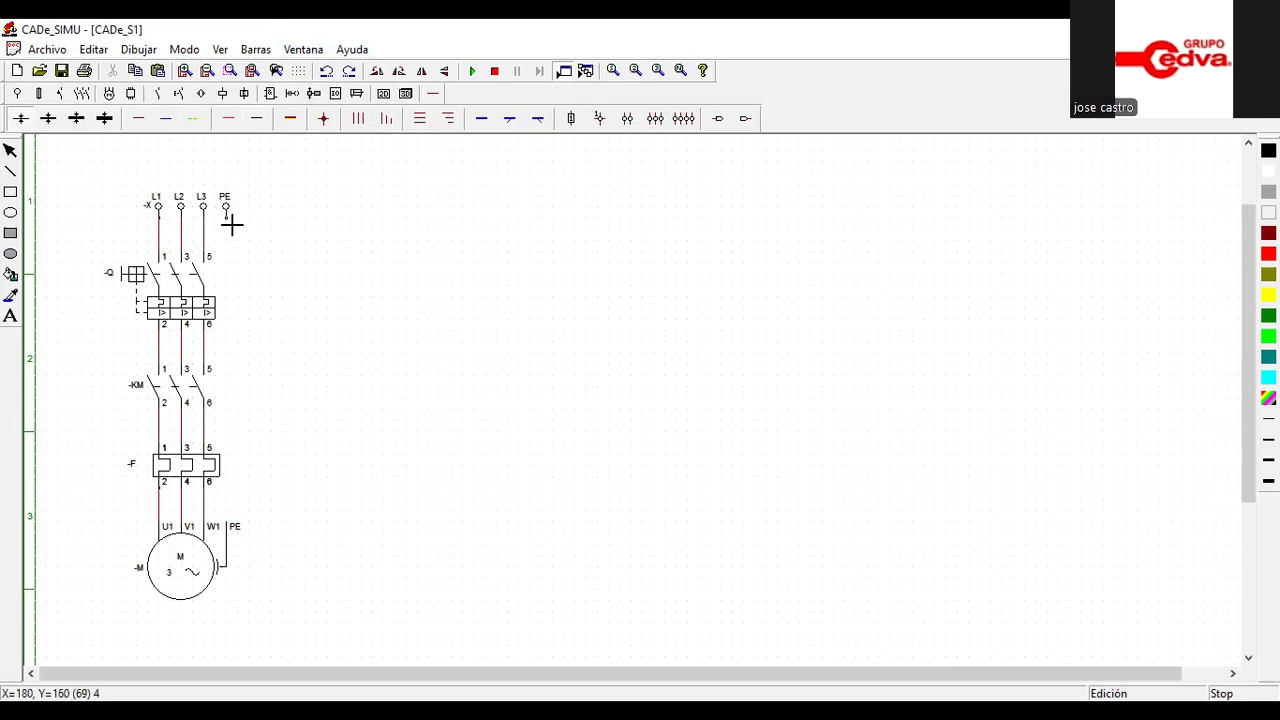
{"action": "left_click_drag", "start_coordinate": [231, 226], "coordinate": [258, 521]}
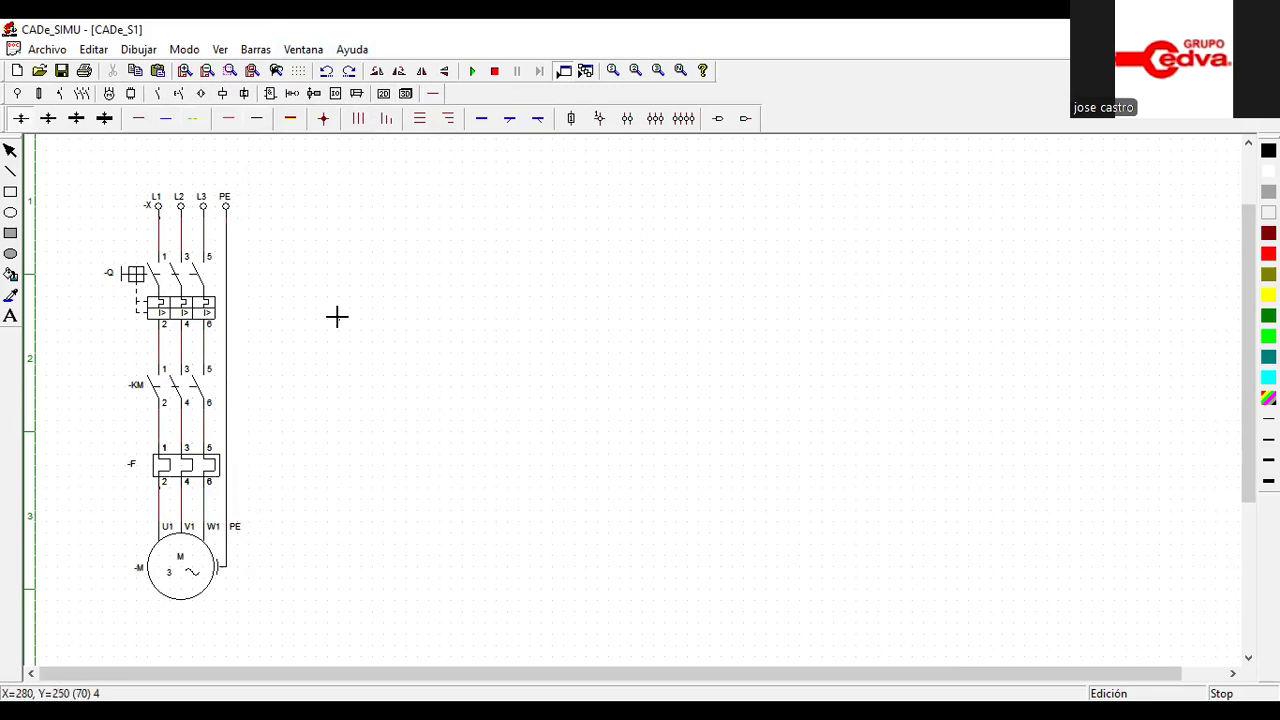
Simulate the power circuit, close the three-pole breaker Q to check the energised lines, and stop the simulation
{"action": "left_click", "coordinate": [475, 74]}
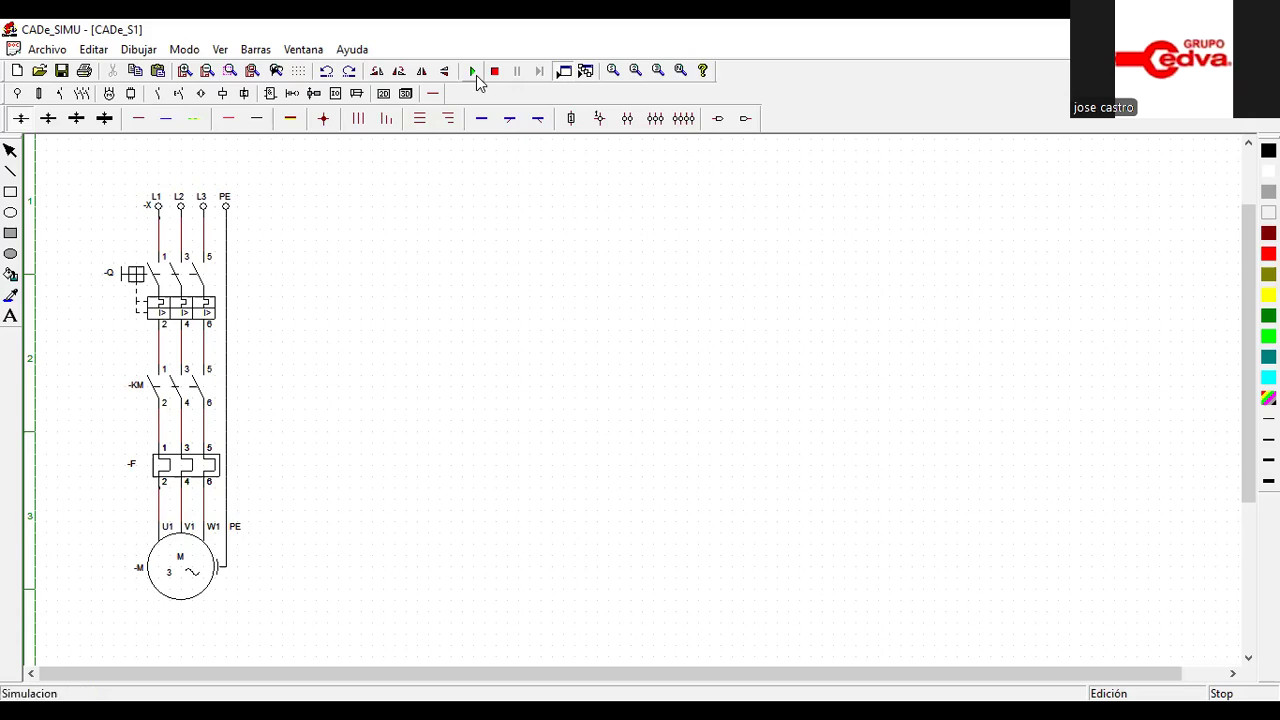
{"action": "left_click", "coordinate": [136, 276]}
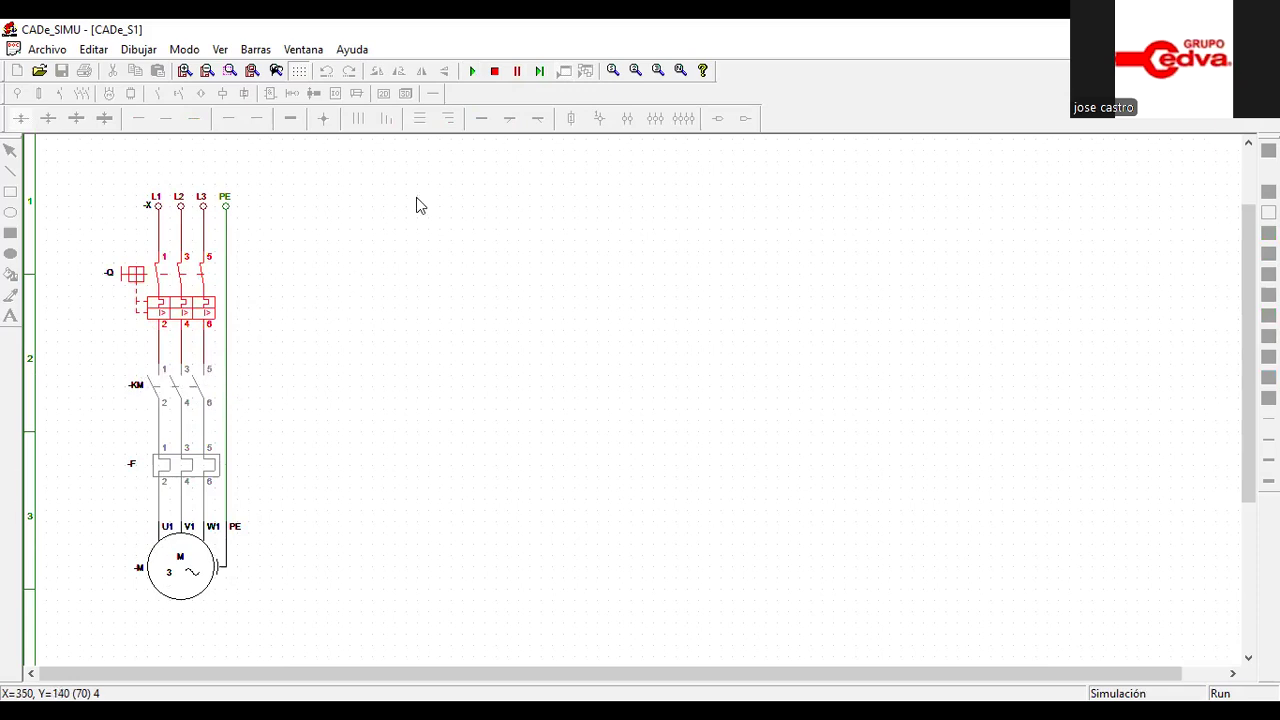
{"action": "left_click", "coordinate": [494, 71]}
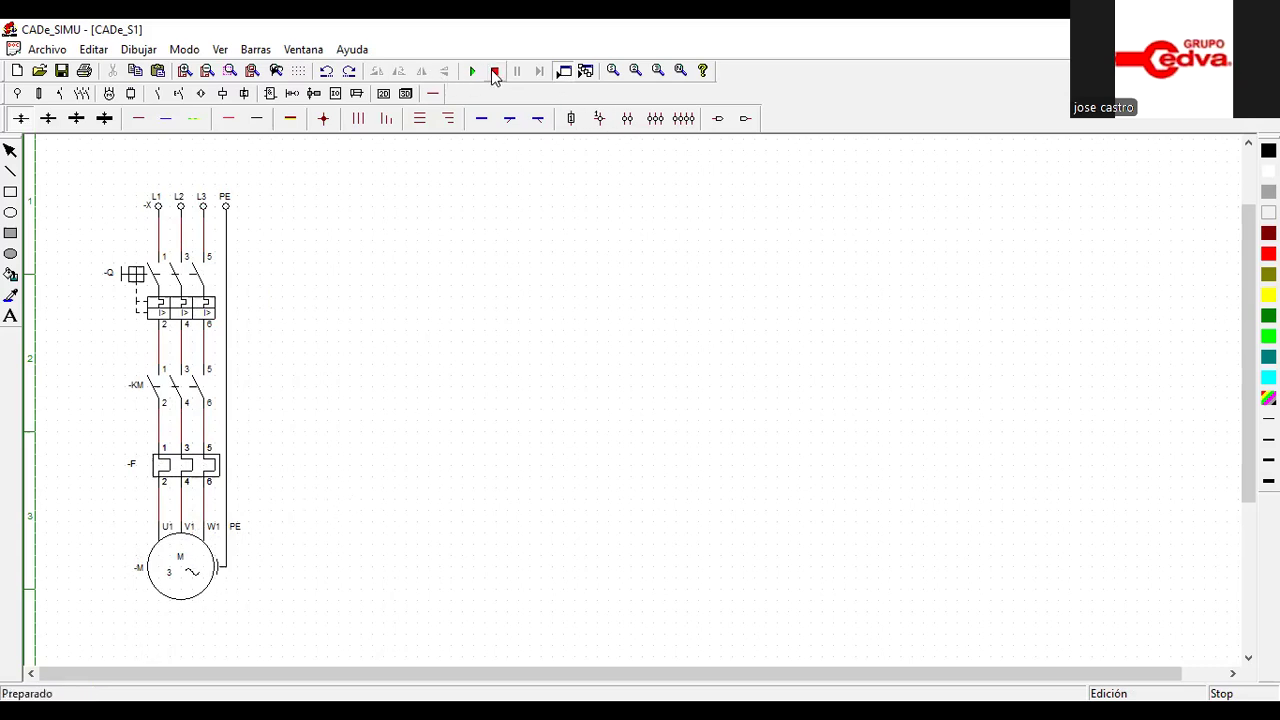
Replace the three-phase motor symbol with the pictorial blue three-phase motor, aligned with the existing phase and PE wires
{"action": "left_click", "coordinate": [178, 572]}
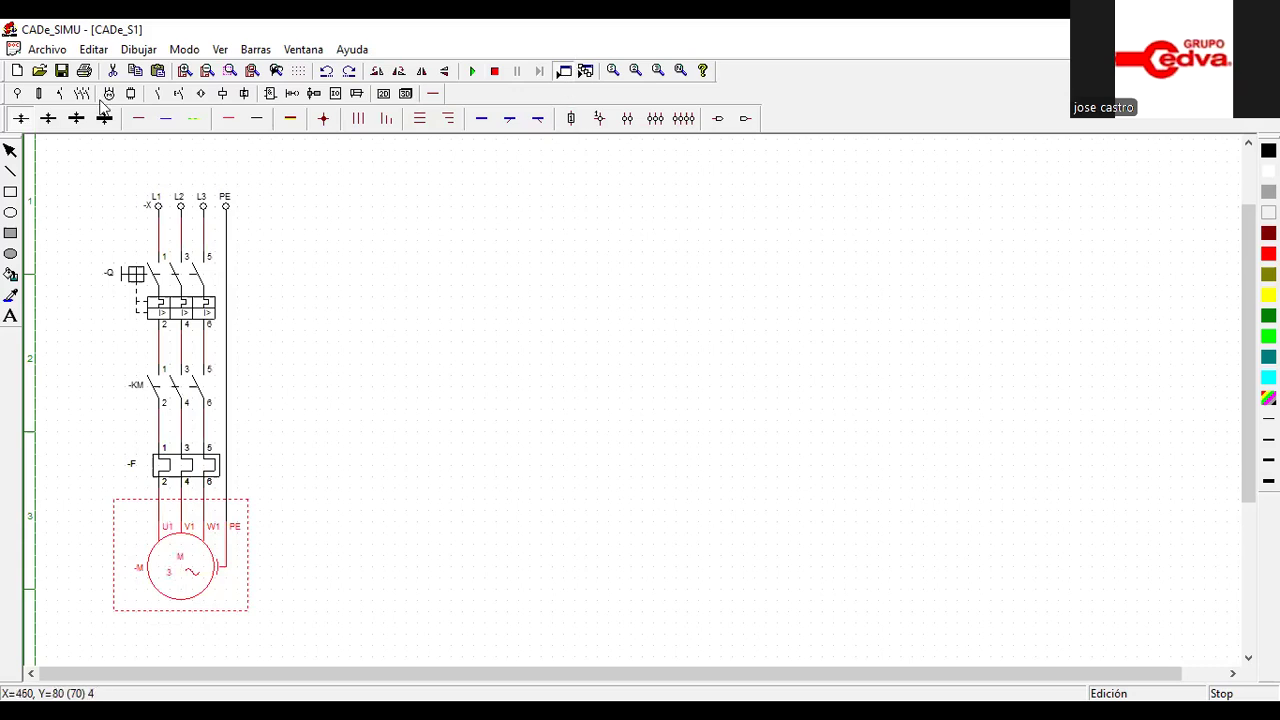
{"action": "left_click", "coordinate": [113, 70]}
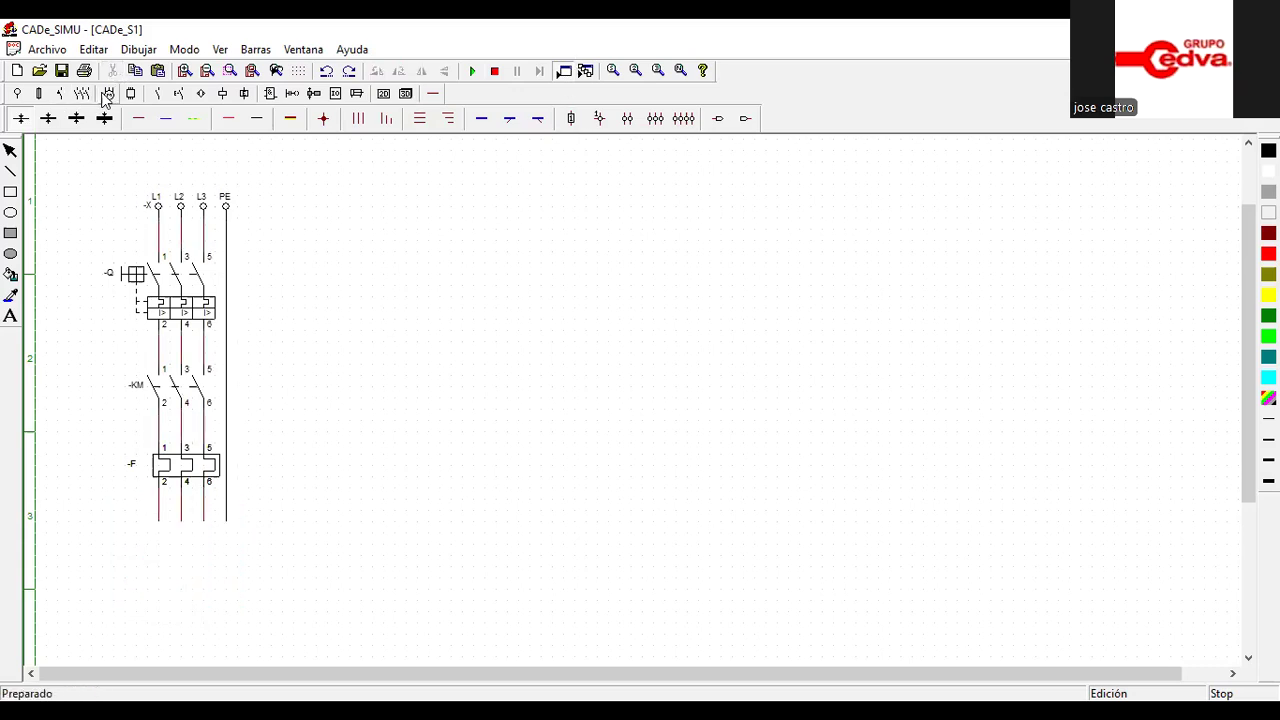
{"action": "left_click", "coordinate": [106, 94]}
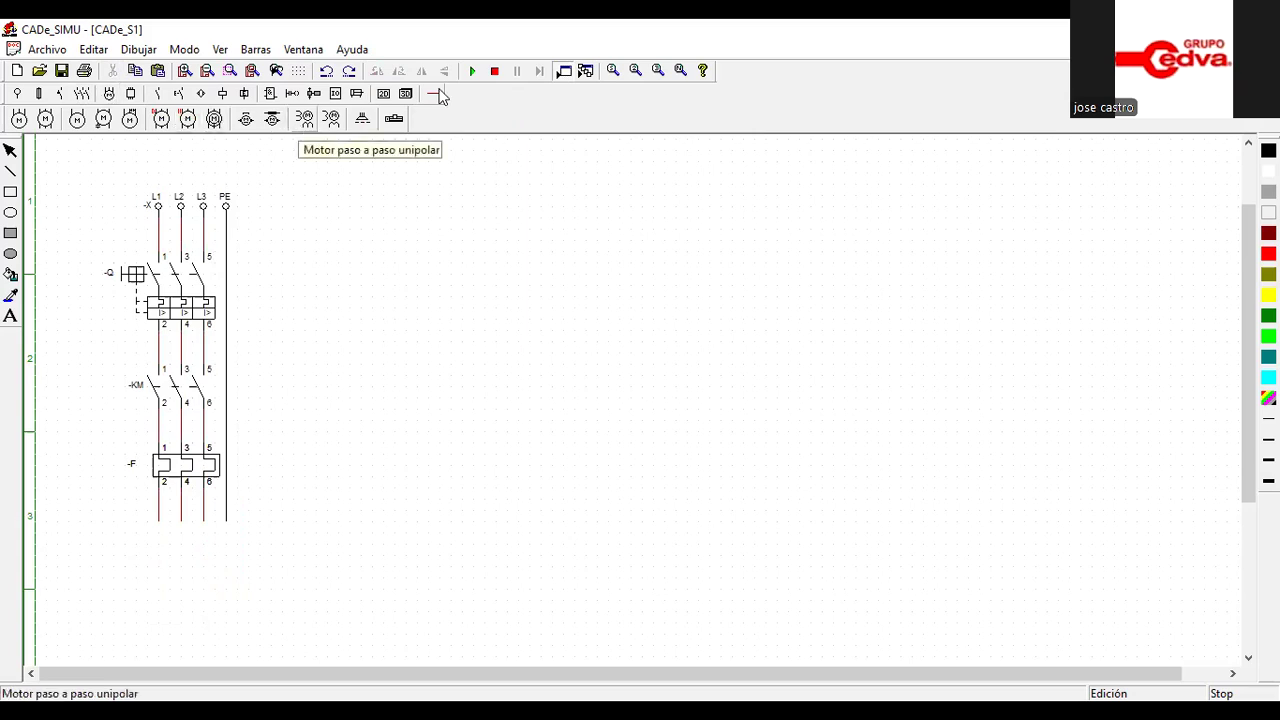
{"action": "left_click", "coordinate": [438, 94]}
{"action": "left_click", "coordinate": [20, 118]}
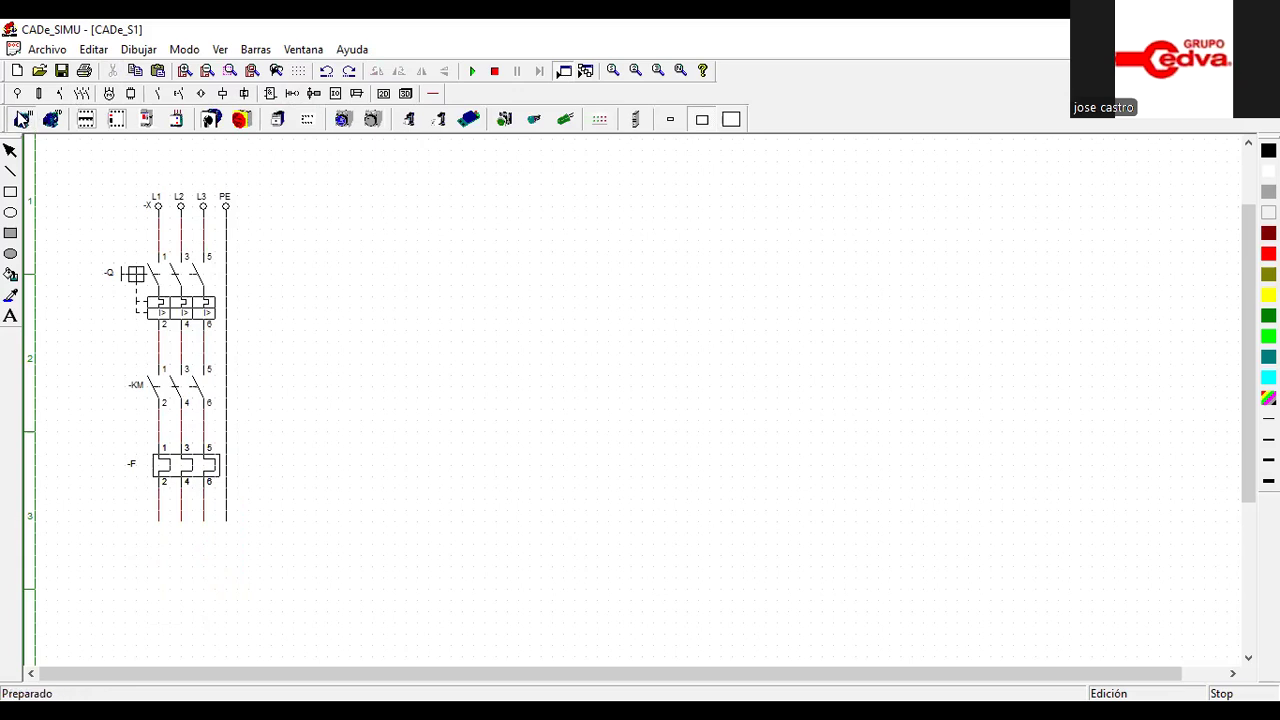
{"action": "left_click", "coordinate": [166, 525]}
{"action": "left_click", "coordinate": [166, 525]}
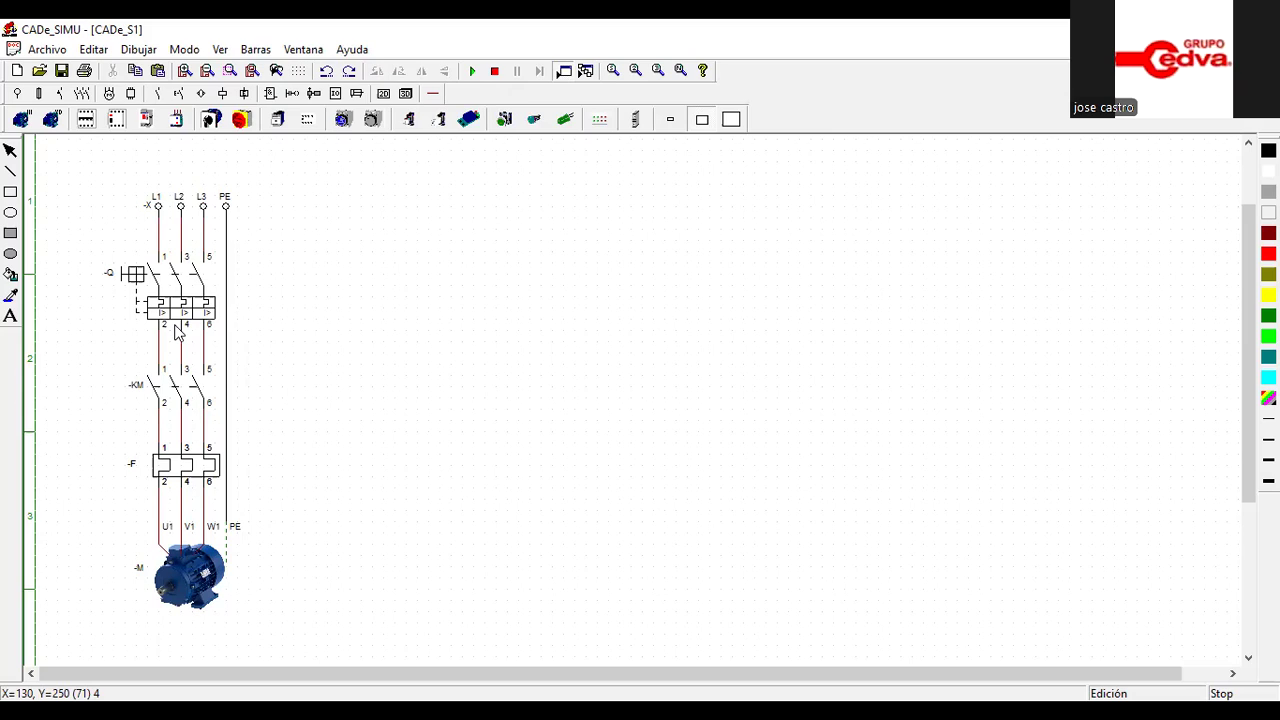
{"action": "left_click", "coordinate": [461, 326]}
Place a single-pole breaker to the right of the power circuit, near the height of the supply terminals
{"action": "left_click", "coordinate": [158, 93]}
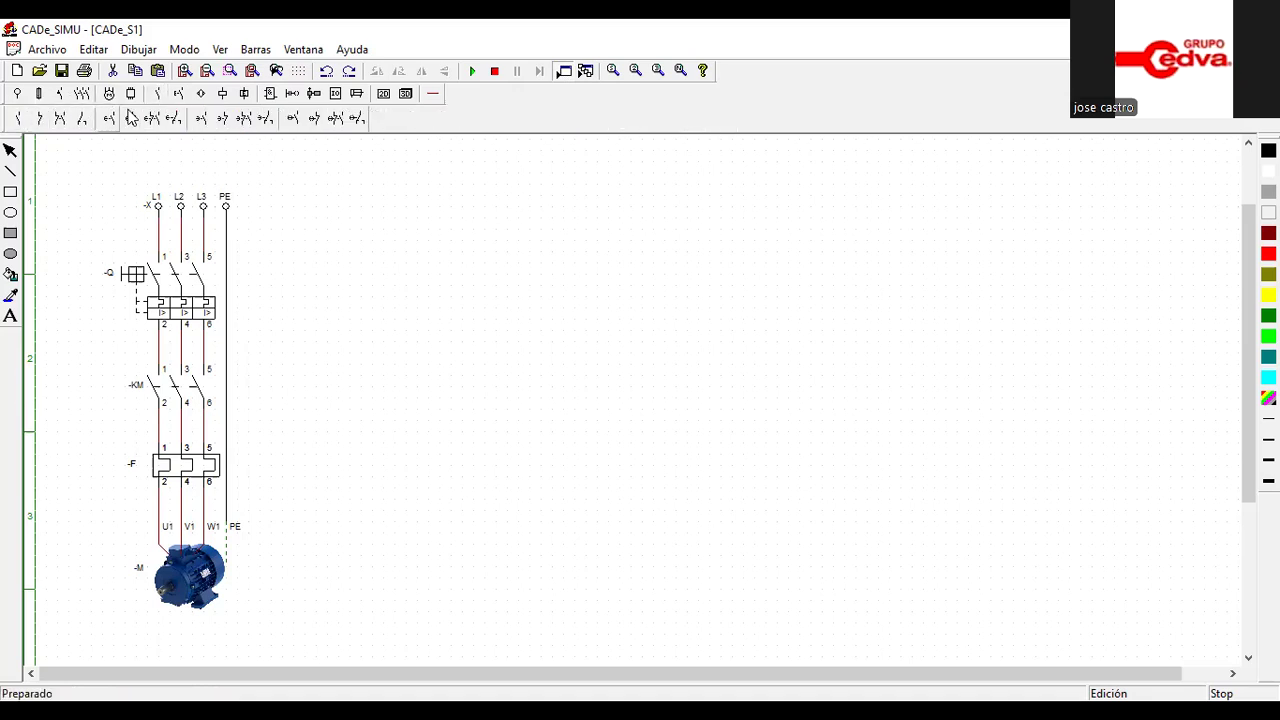
{"action": "left_click", "coordinate": [179, 93]}
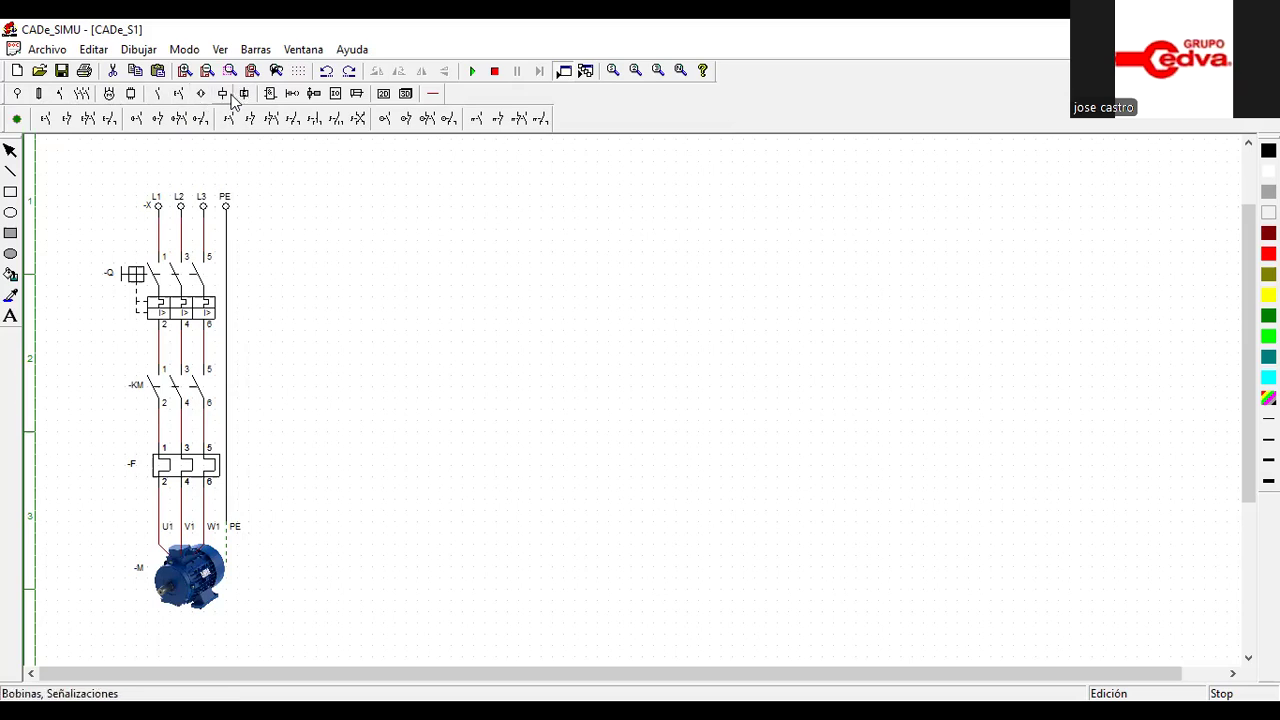
{"action": "left_click", "coordinate": [60, 93]}
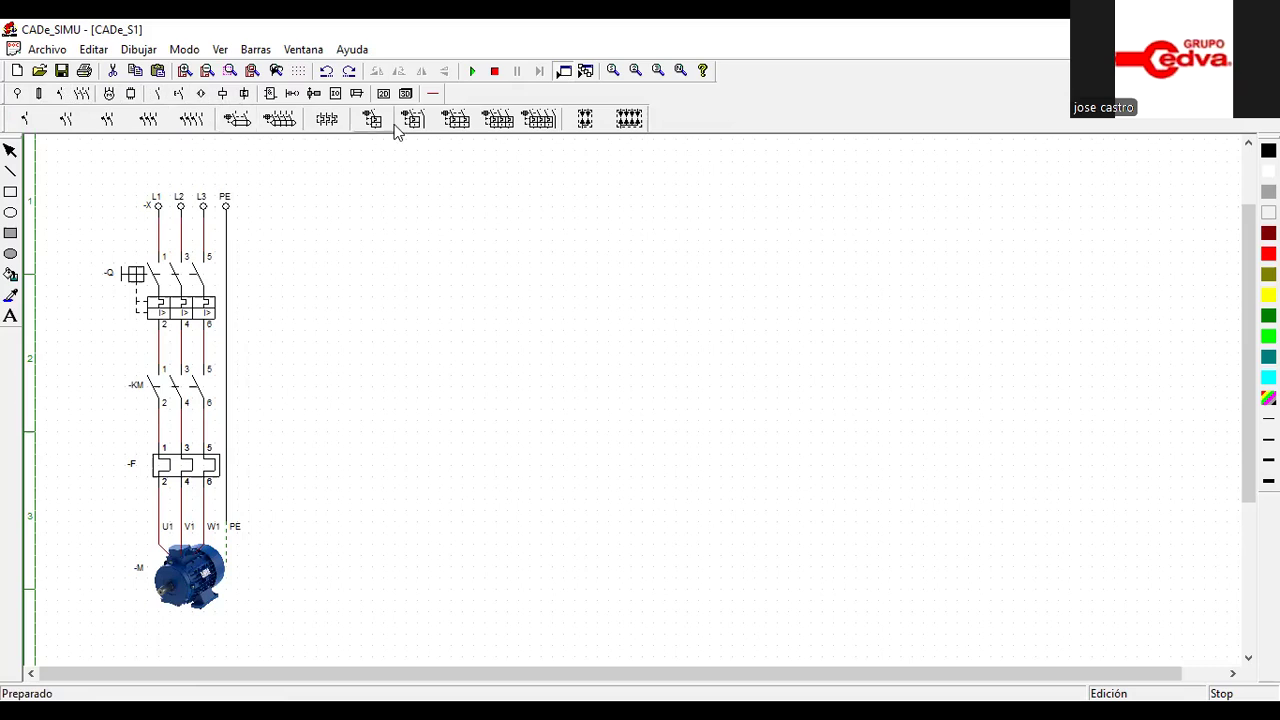
{"action": "left_click", "coordinate": [372, 119]}
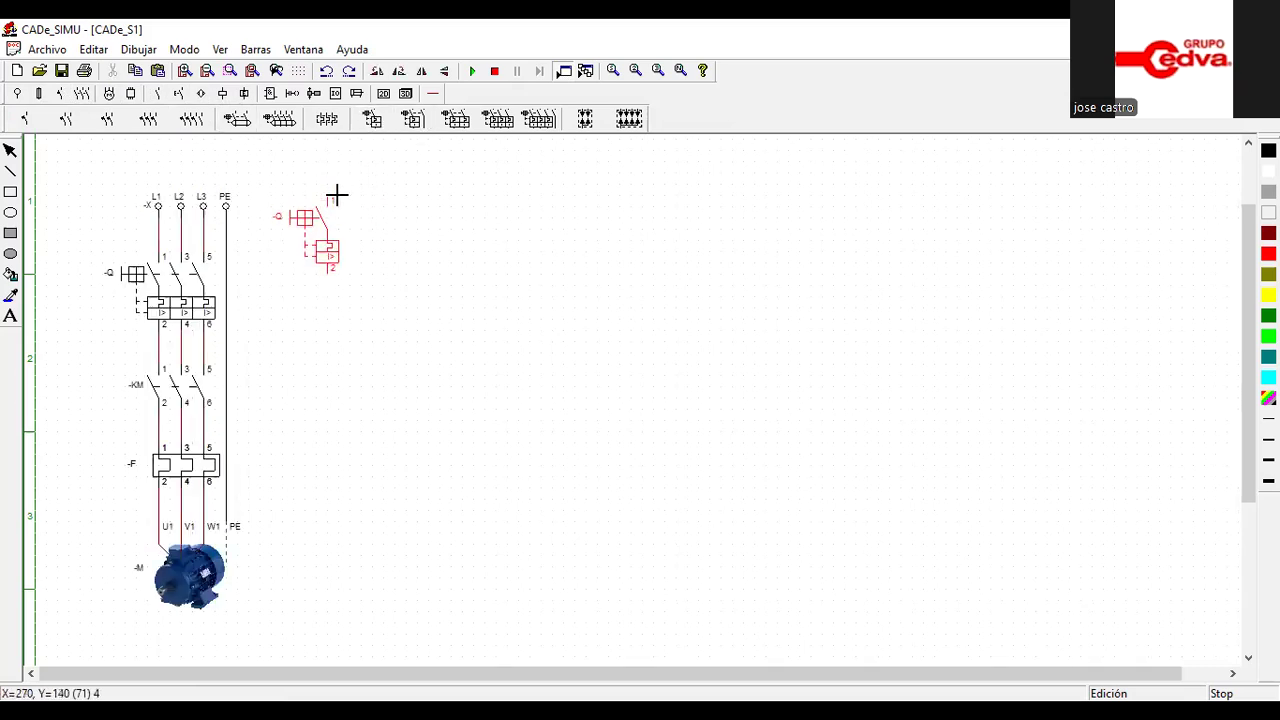
{"action": "left_click", "coordinate": [342, 190]}
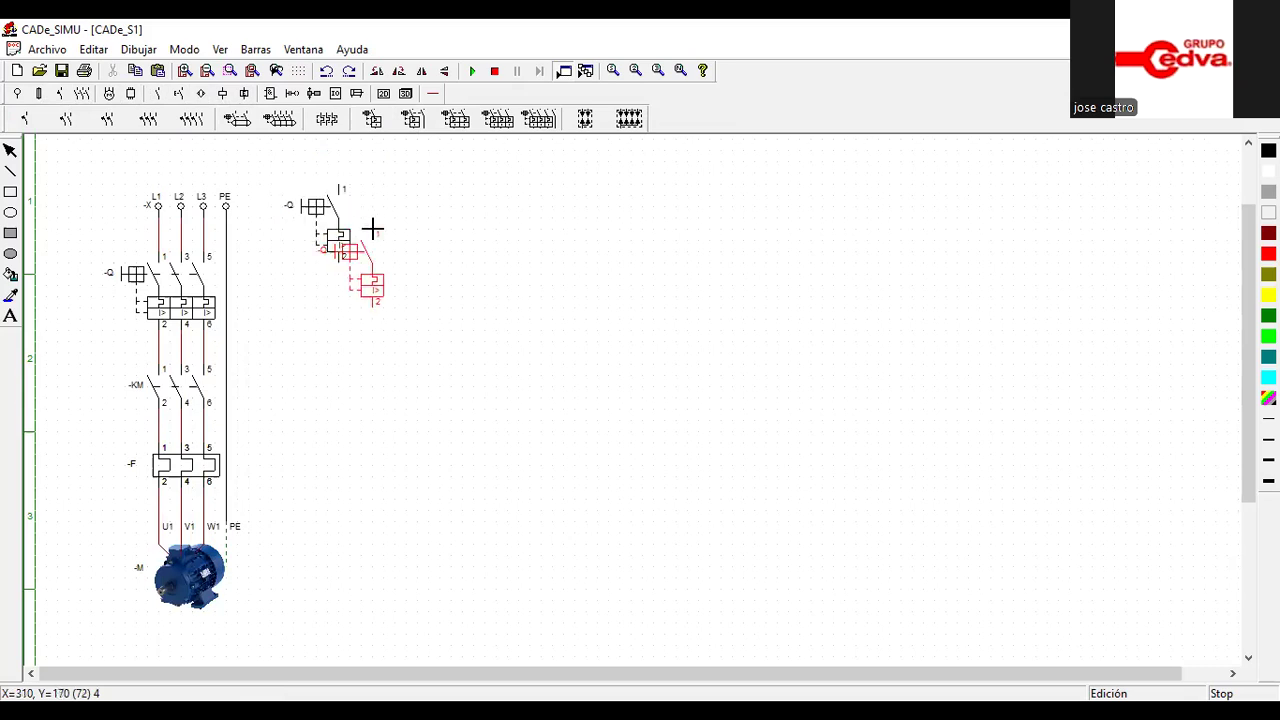
{"action": "key", "text": "Escape"}
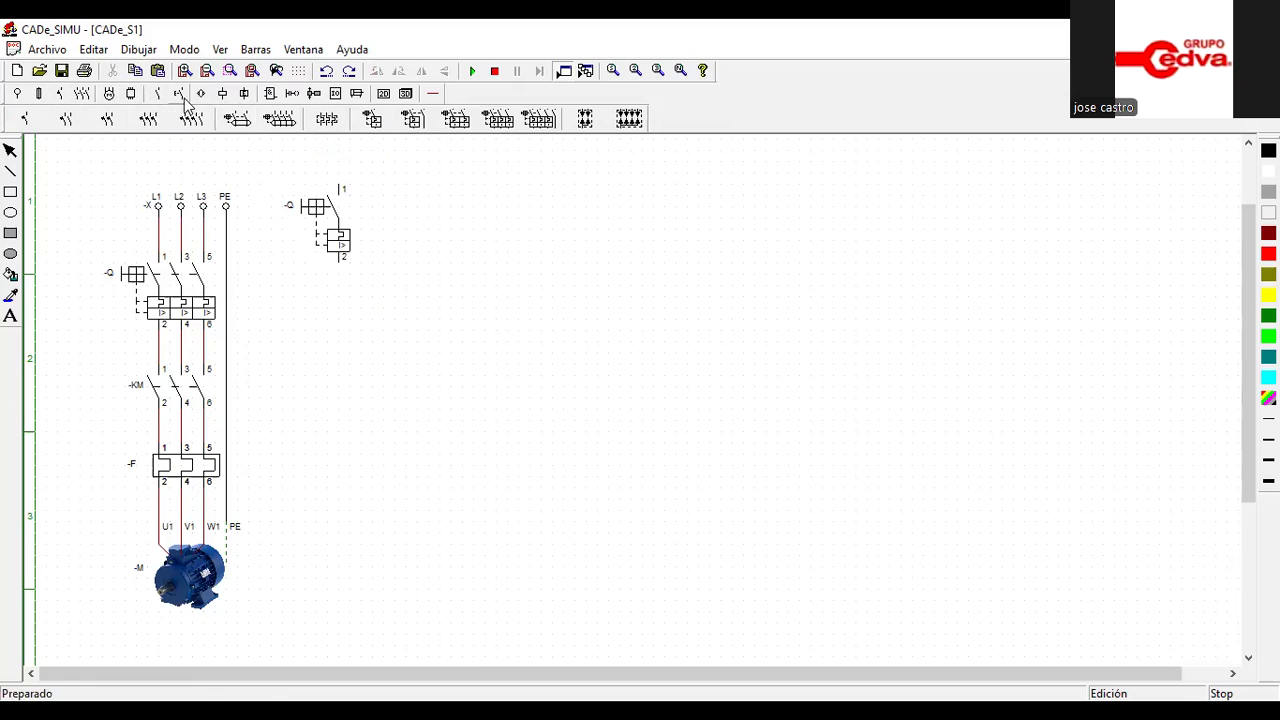
Place a phase terminal L above the single-pole breaker and a neutral terminal N below it, near the motor's height
{"action": "left_click", "coordinate": [17, 94]}
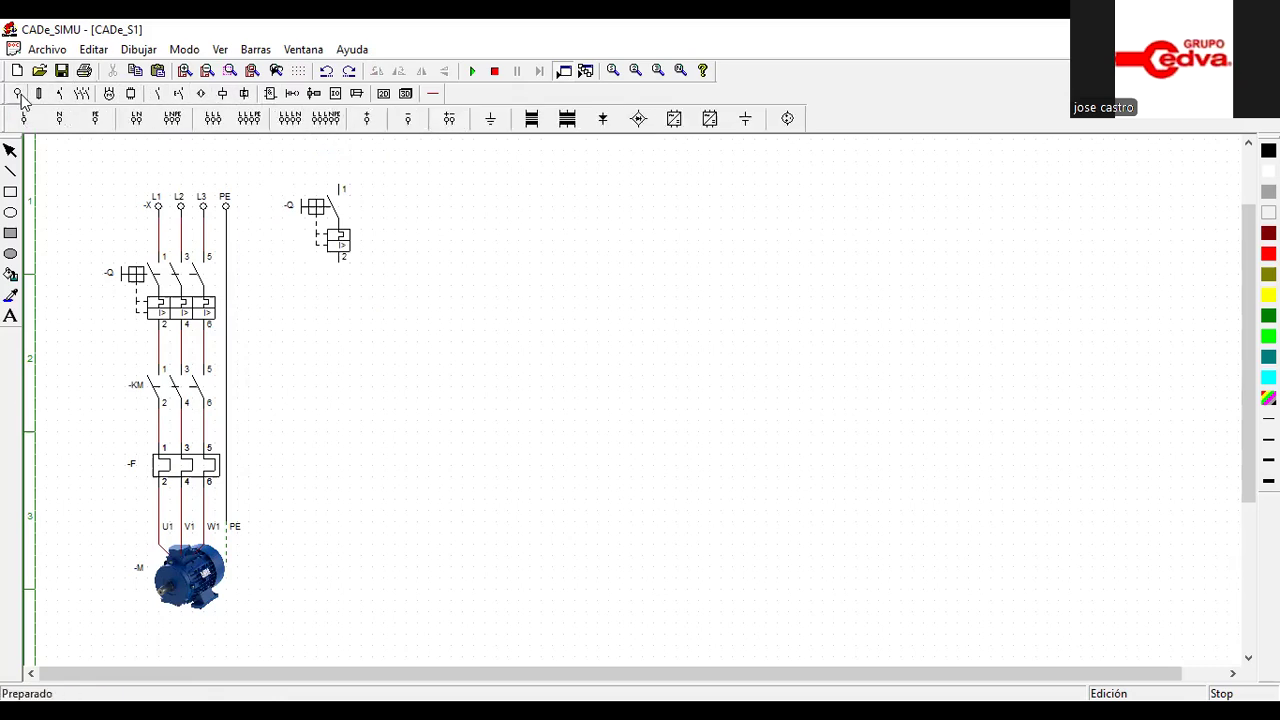
{"action": "left_click", "coordinate": [26, 118]}
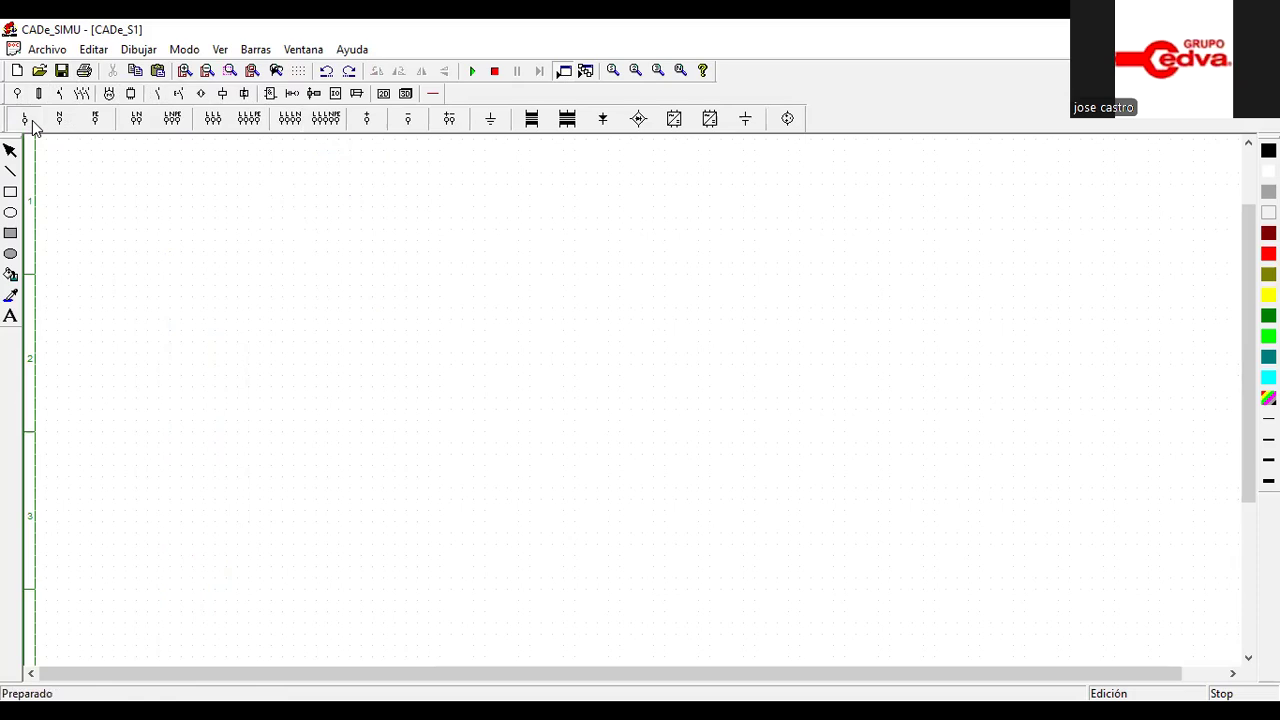
{"action": "left_click", "coordinate": [293, 183]}
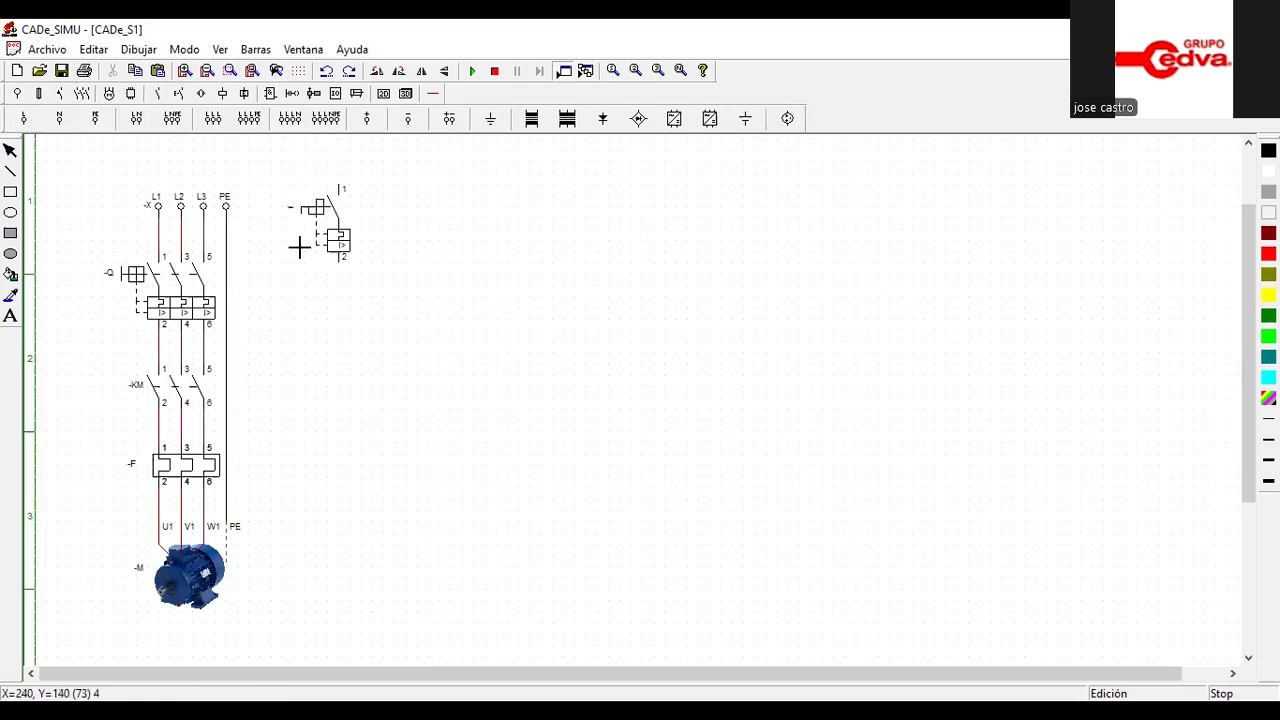
{"action": "left_click", "coordinate": [60, 118]}
{"action": "left_click", "coordinate": [301, 558]}
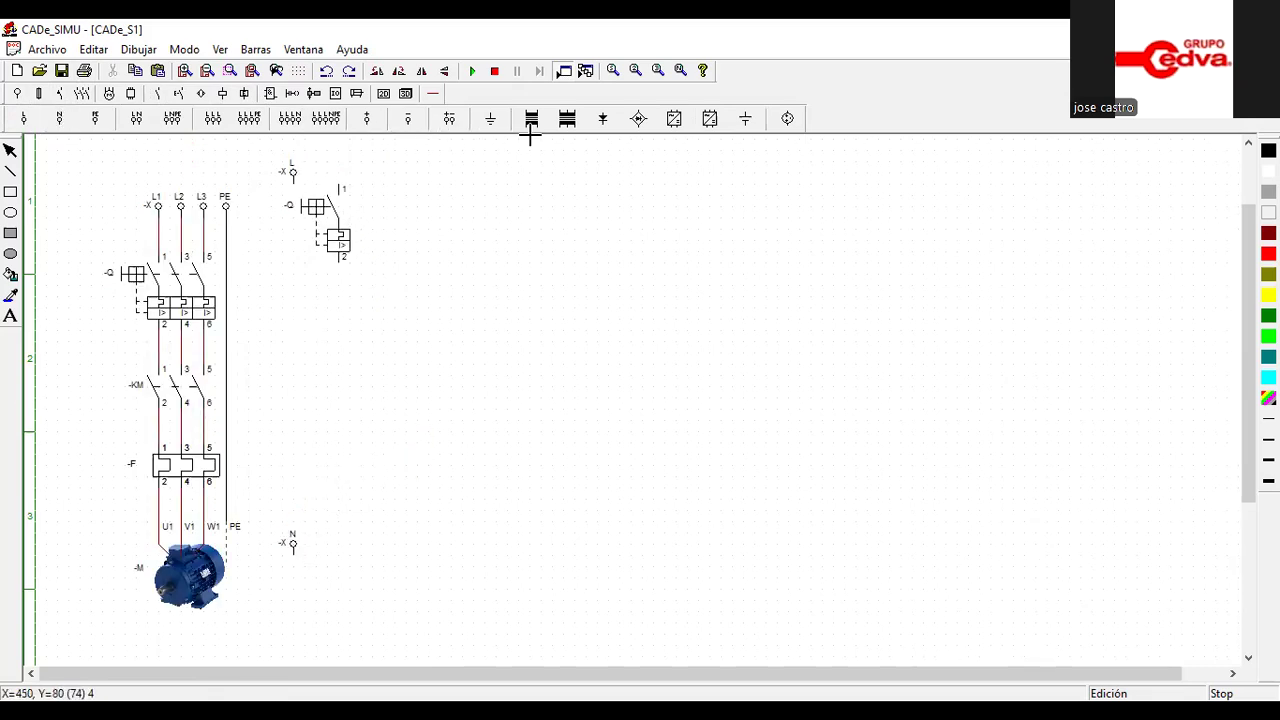
Wire the control circuit's L terminal to connection 1 of the single-pole breaker
{"action": "left_click", "coordinate": [433, 93]}
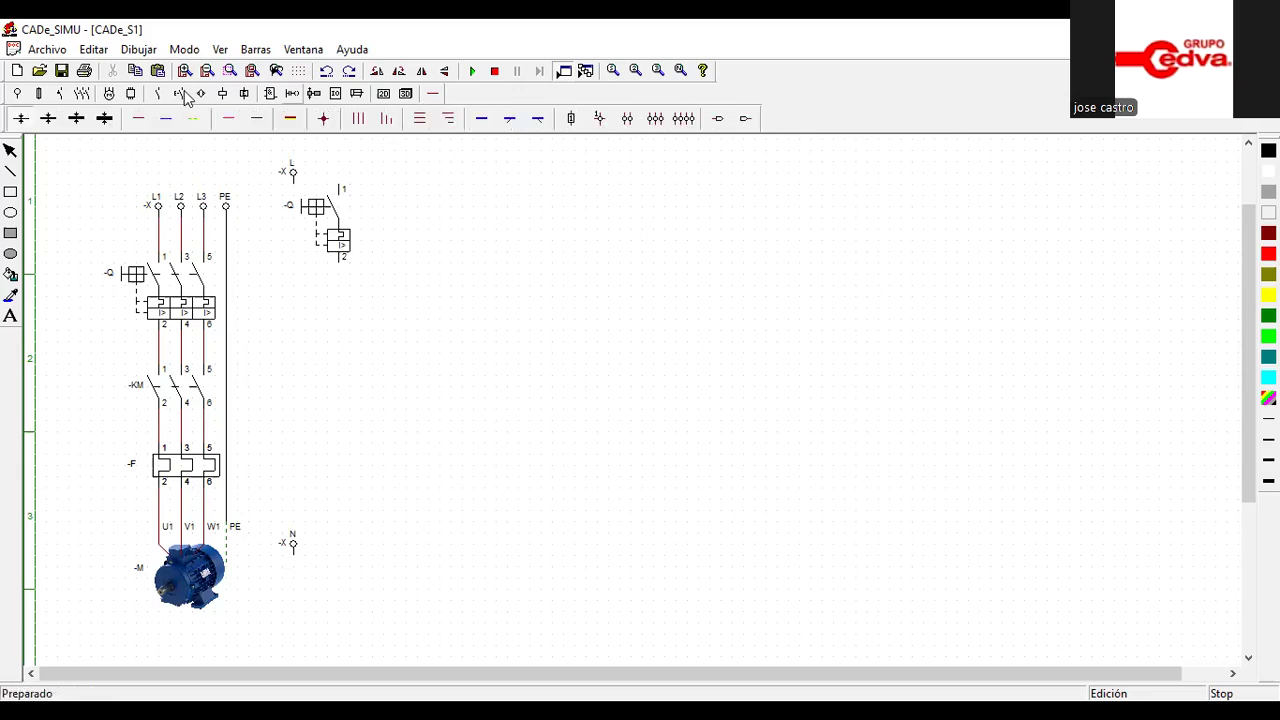
{"action": "left_click", "coordinate": [140, 119]}
{"action": "left_click", "coordinate": [299, 184]}
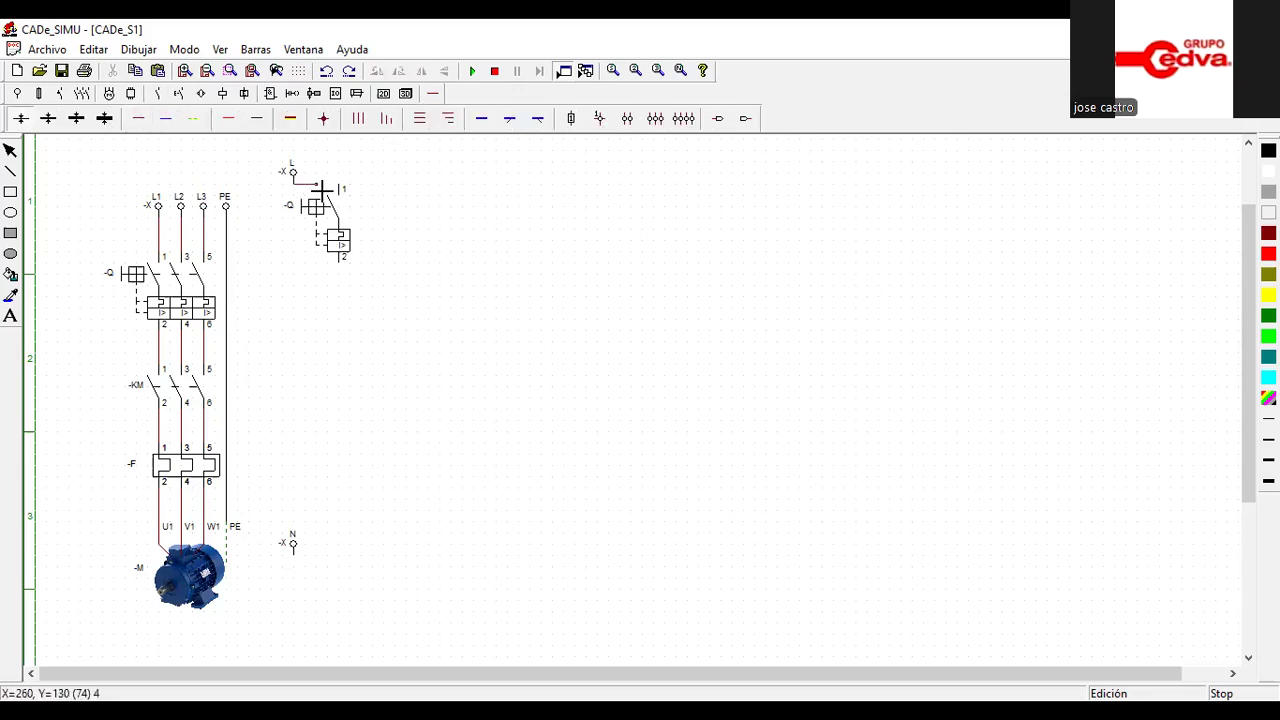
{"action": "left_click", "coordinate": [340, 188]}
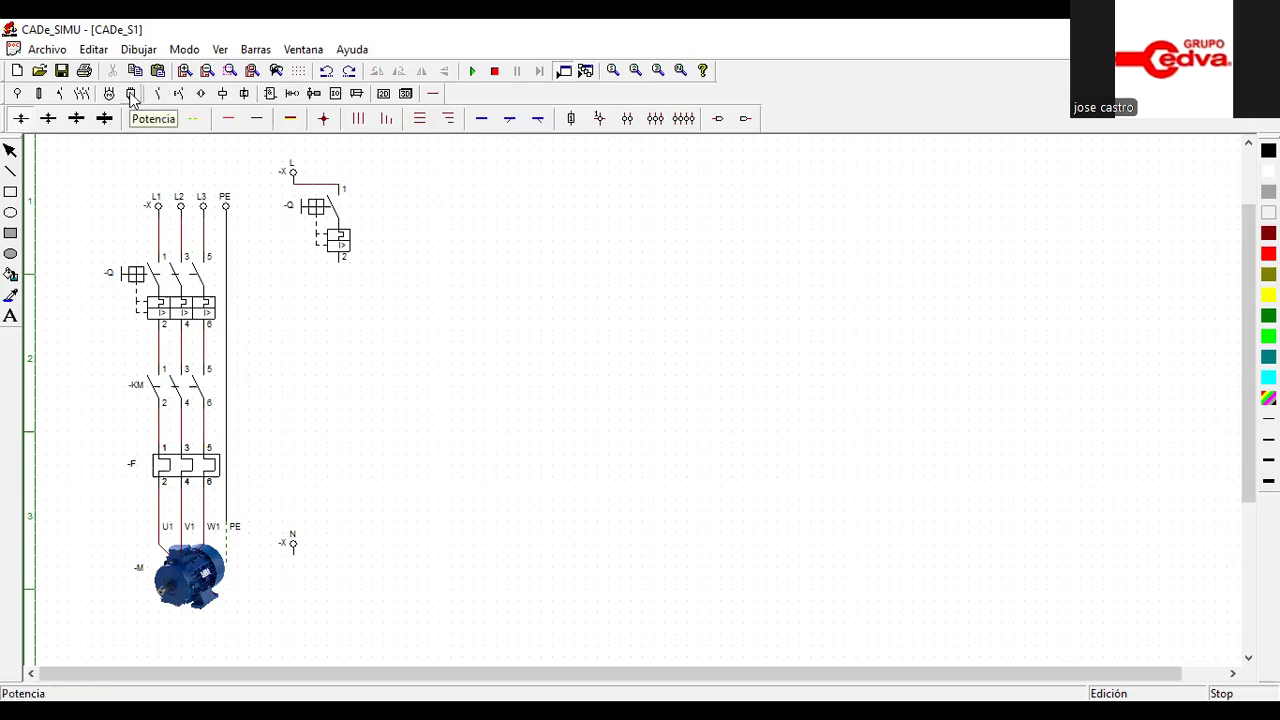
Place a normally open pushbutton above the three-phase supply terminals and a contactor coil below the single-pole breaker
{"action": "left_click", "coordinate": [177, 95]}
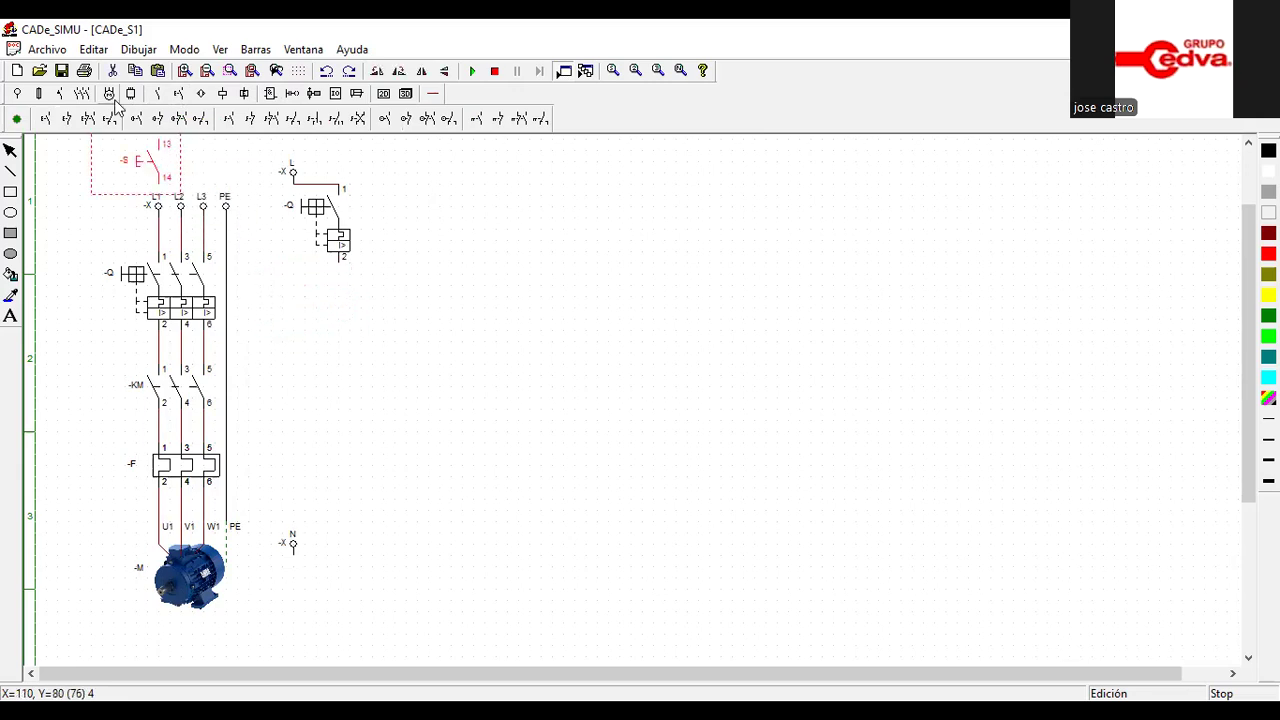
{"action": "left_click", "coordinate": [257, 75]}
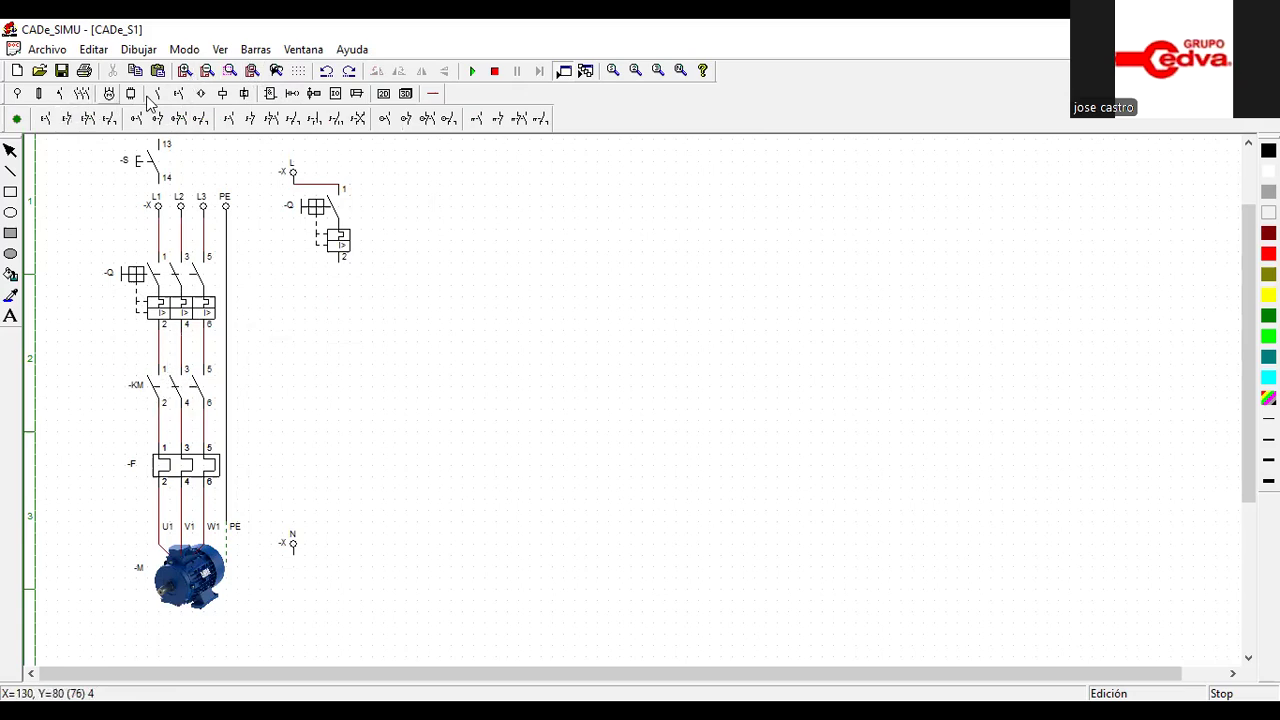
{"action": "left_click", "coordinate": [222, 94]}
{"action": "left_click", "coordinate": [14, 119]}
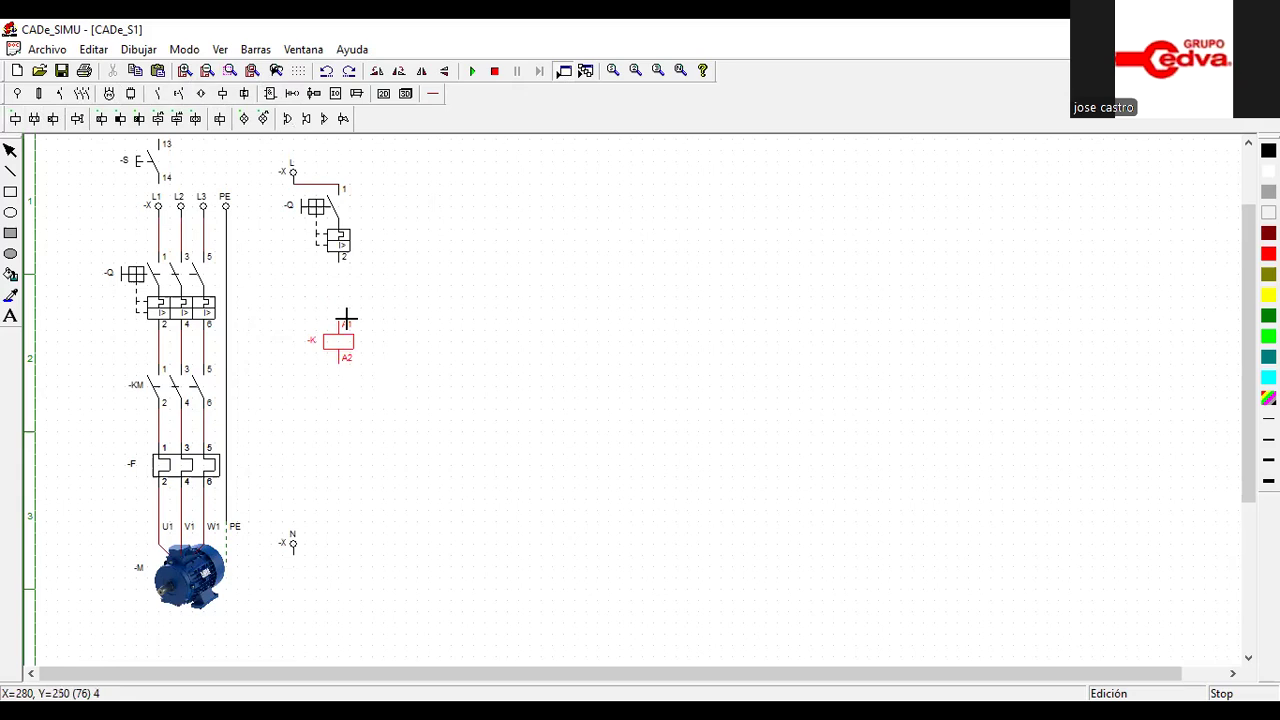
{"action": "left_click", "coordinate": [347, 319]}
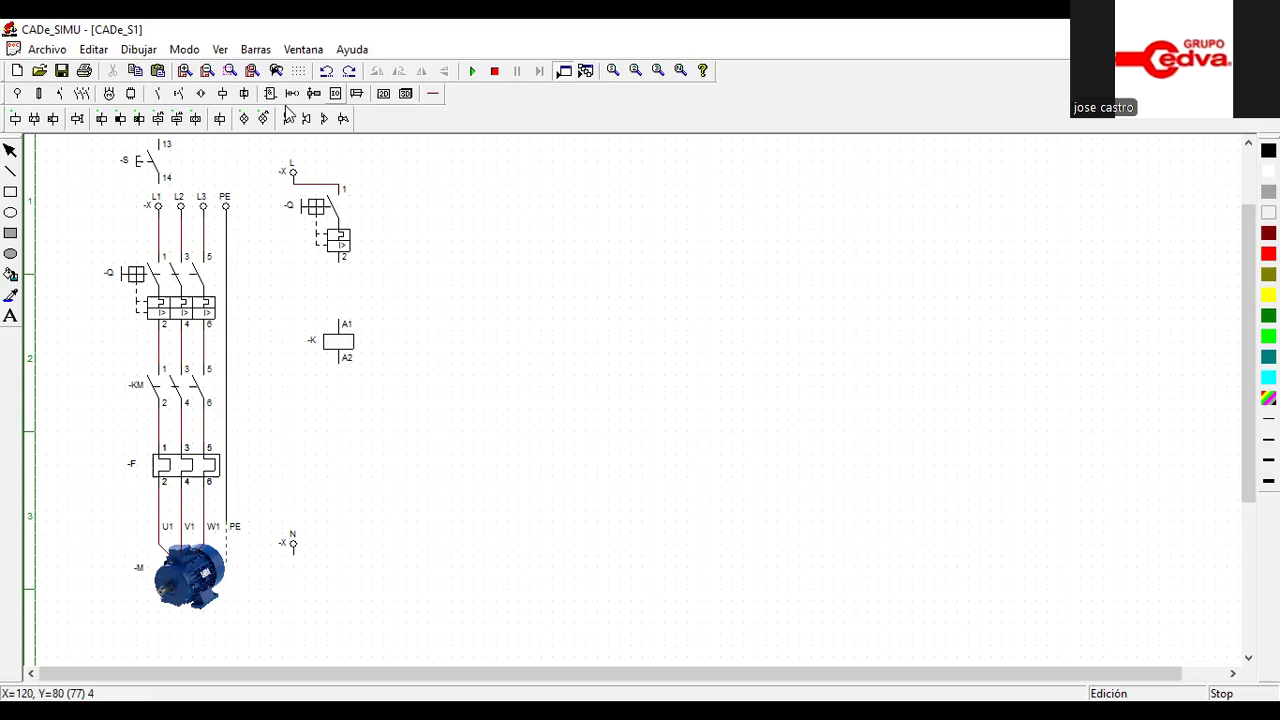
Wire the single-pole breaker's connection 2 to coil terminal A1, and coil terminal A2 to the N terminal
{"action": "left_click", "coordinate": [432, 94]}
{"action": "left_click", "coordinate": [143, 118]}
{"action": "left_click_drag", "start_coordinate": [346, 271], "coordinate": [348, 309]}
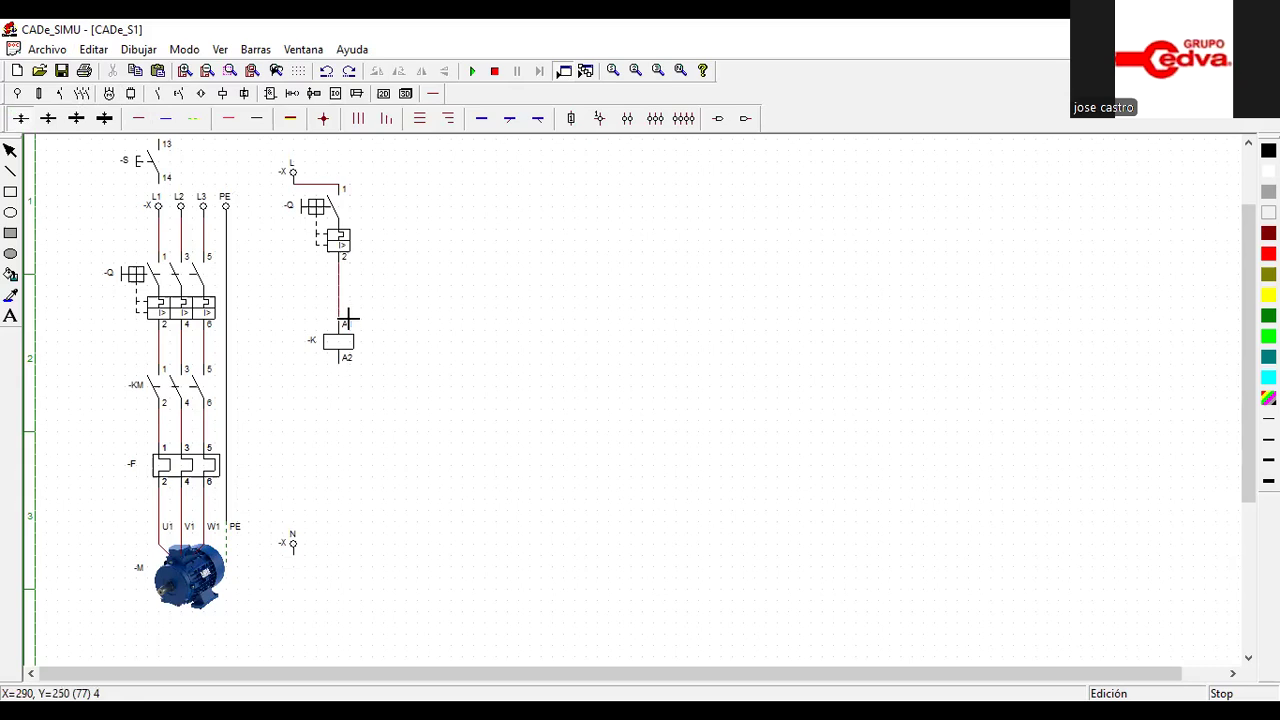
{"action": "mouse_move", "coordinate": [347, 369]}
{"action": "left_mouse_down"}
{"action": "mouse_move", "coordinate": [350, 549]}
{"action": "mouse_move", "coordinate": [301, 564]}
{"action": "left_mouse_up"}
{"action": "left_click_drag", "start_coordinate": [299, 564], "coordinate": [299, 564]}
{"action": "right_click", "coordinate": [363, 251]}
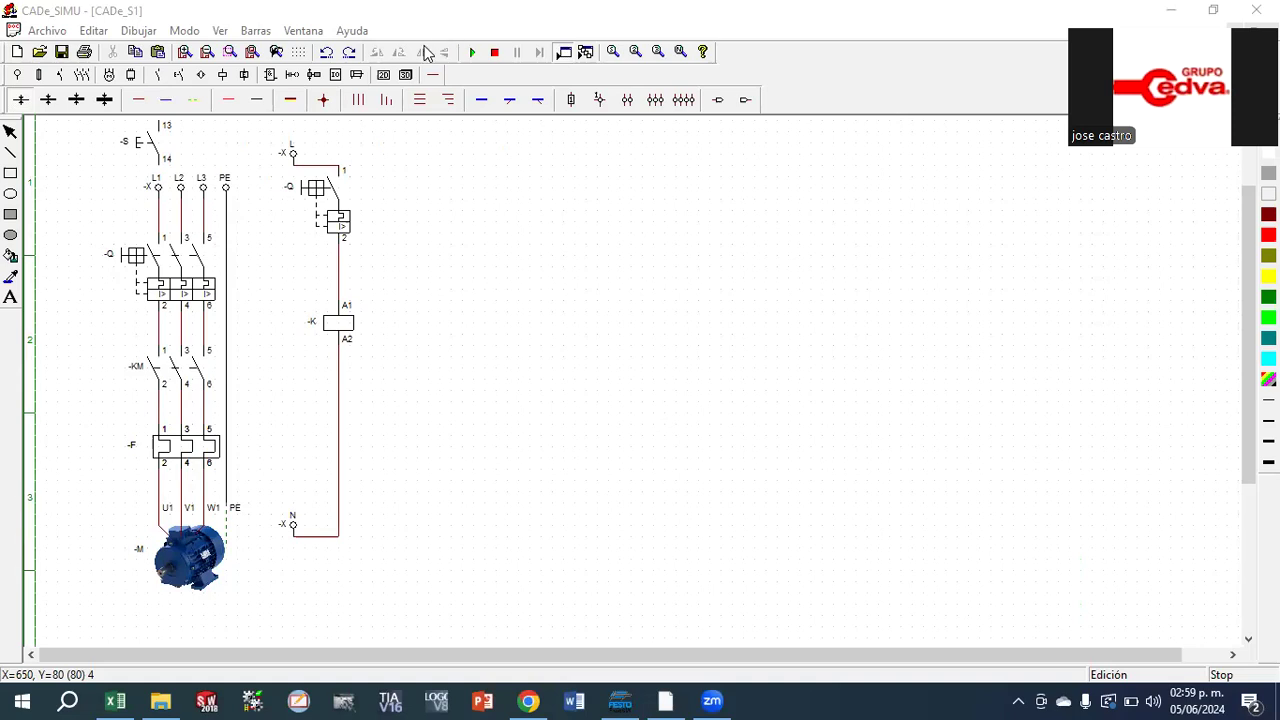
Simulate the circuit briefly, stop it, and delete the stray pushbutton S above the three-phase supply terminals
{"action": "left_click", "coordinate": [473, 53]}
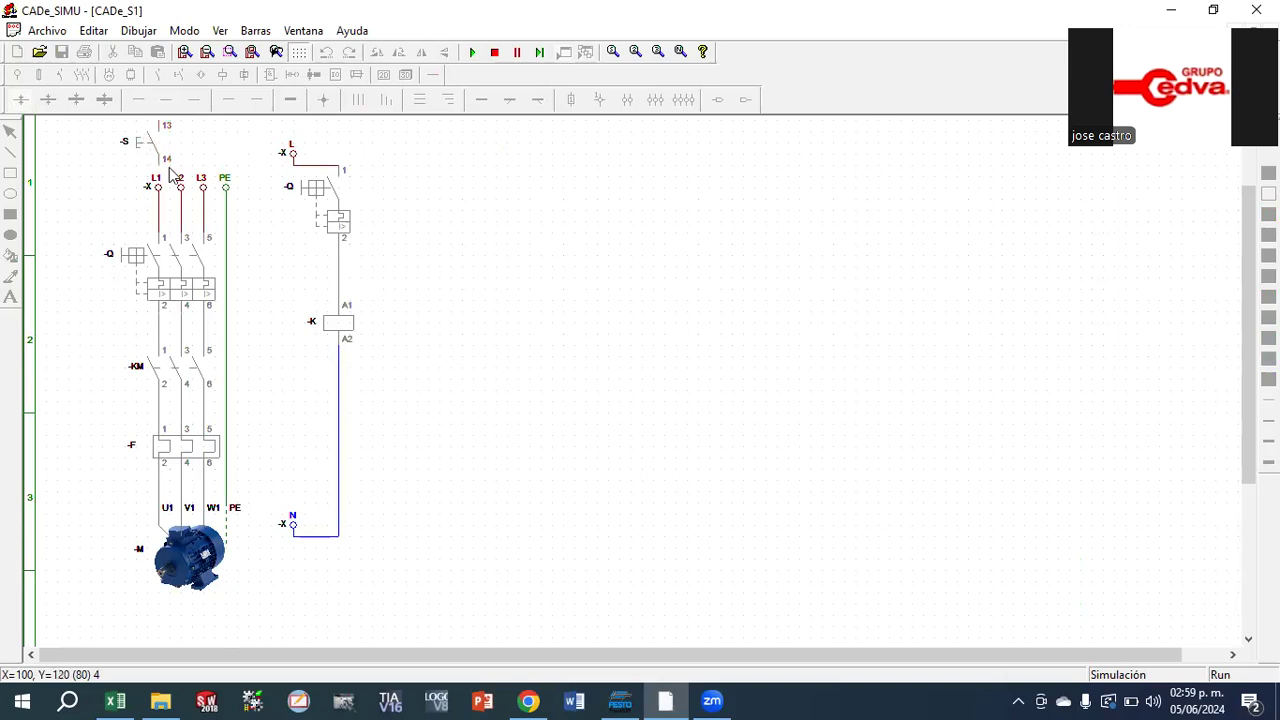
{"action": "mouse_move", "coordinate": [1246, 266]}
{"action": "left_mouse_down"}
{"action": "mouse_move", "coordinate": [1245, 210]}
{"action": "mouse_move", "coordinate": [1246, 245]}
{"action": "left_mouse_up"}
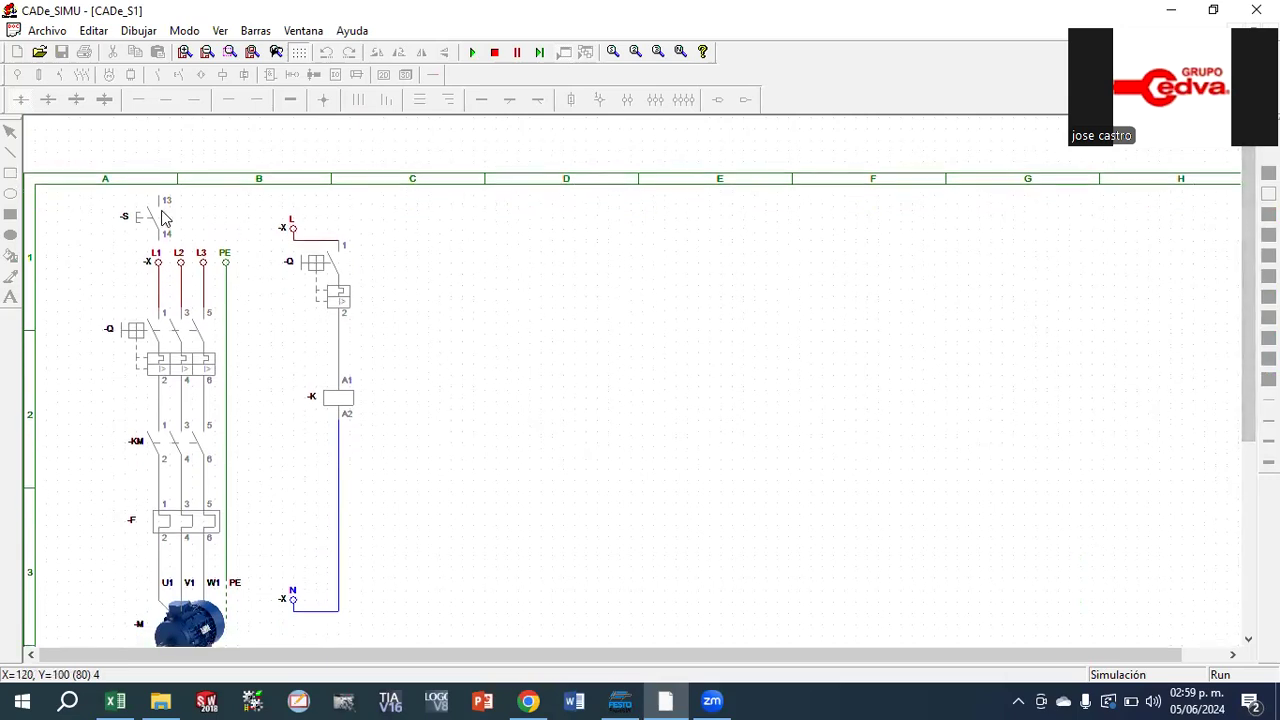
{"action": "left_click", "coordinate": [494, 52]}
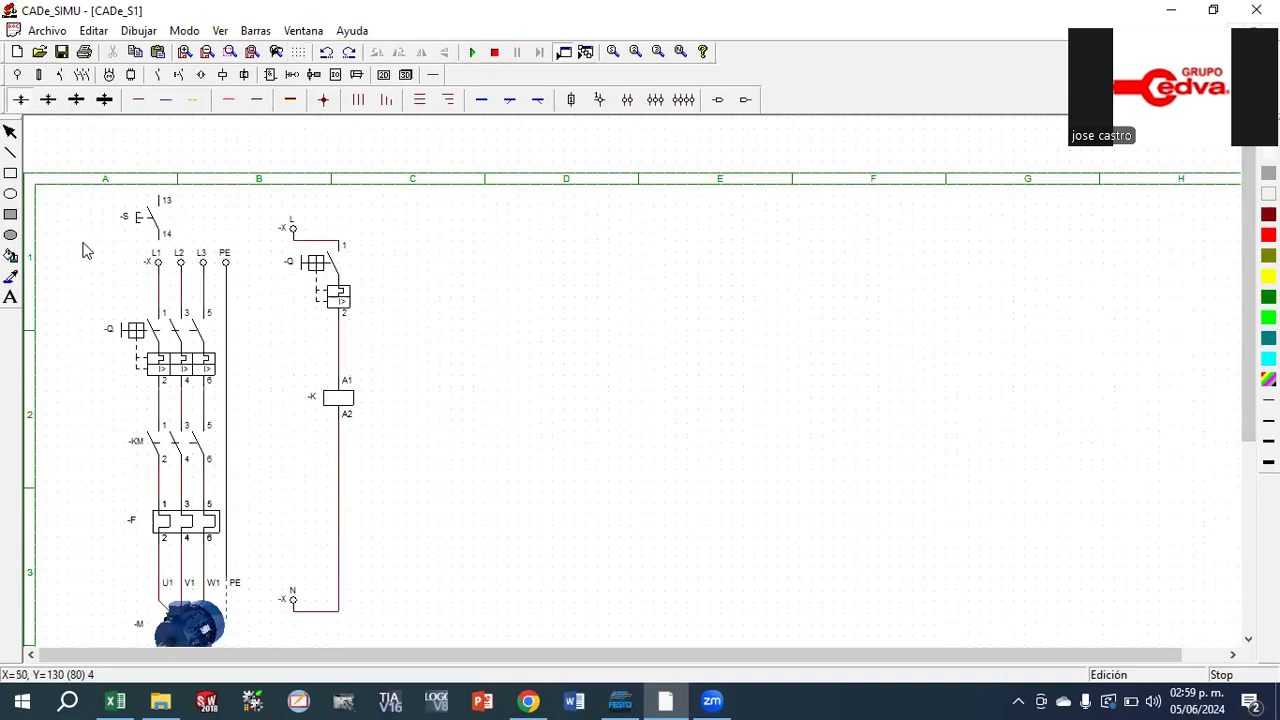
{"action": "left_click", "coordinate": [150, 232]}
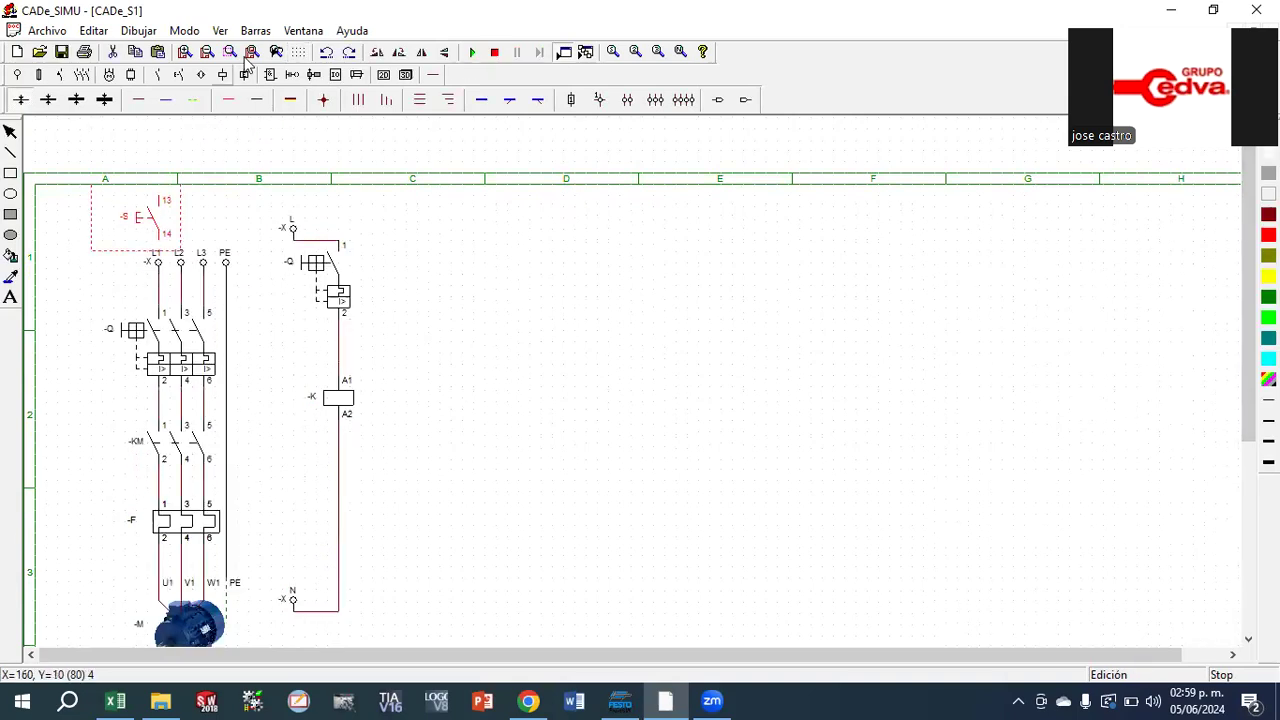
{"action": "left_click", "coordinate": [113, 51]}
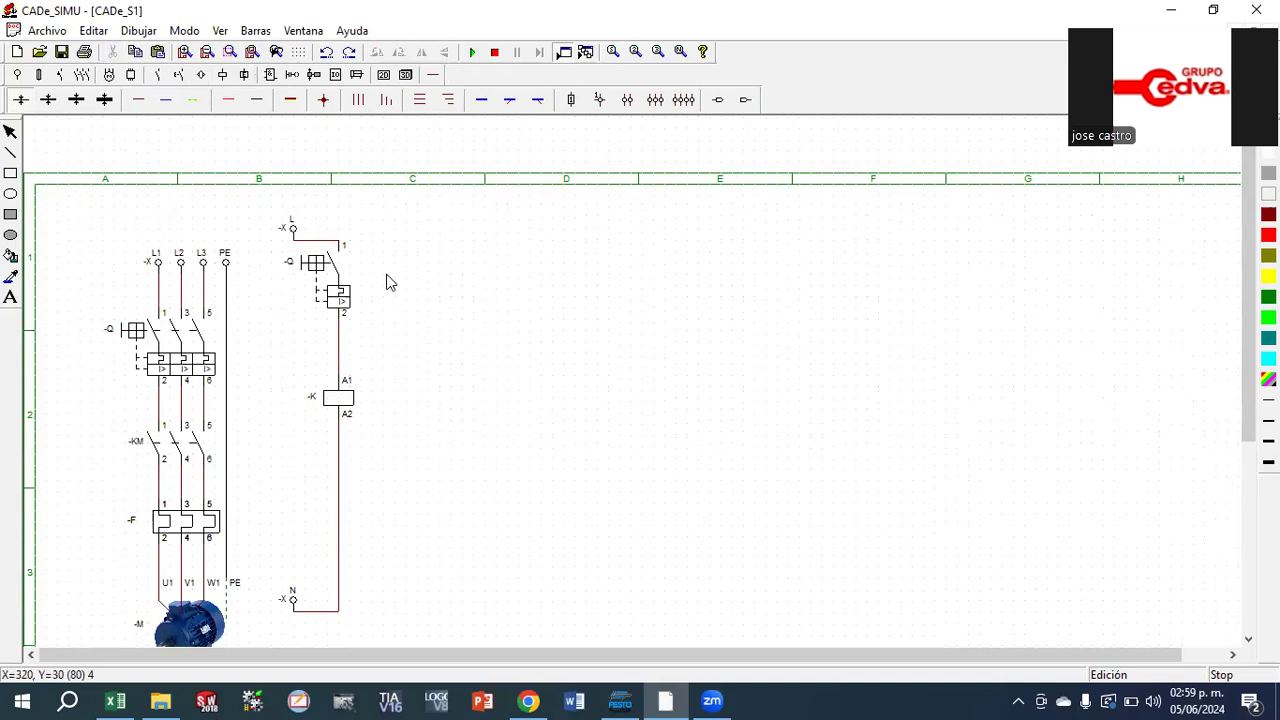
Simulate the circuit, close the three-pole breaker to check how both breakers and the coil respond, and stop the simulation
{"action": "left_click", "coordinate": [472, 52]}
{"action": "left_click", "coordinate": [134, 331]}
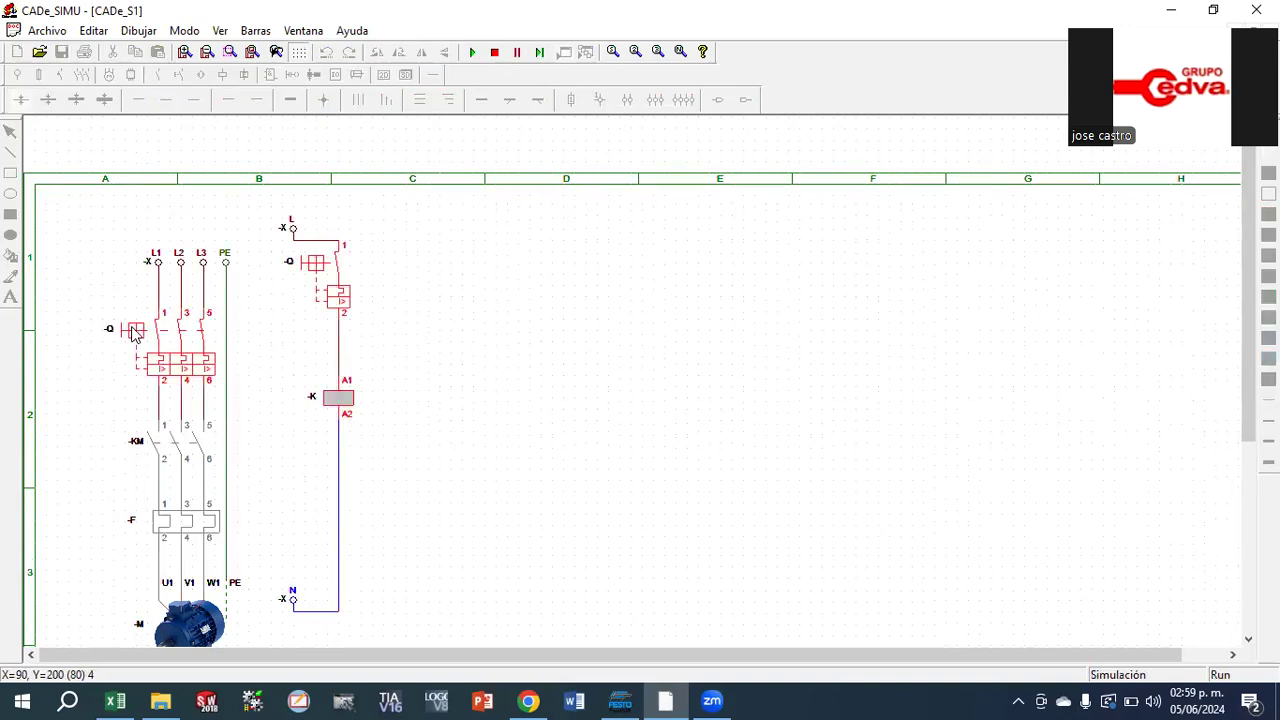
{"action": "left_click", "coordinate": [495, 52]}
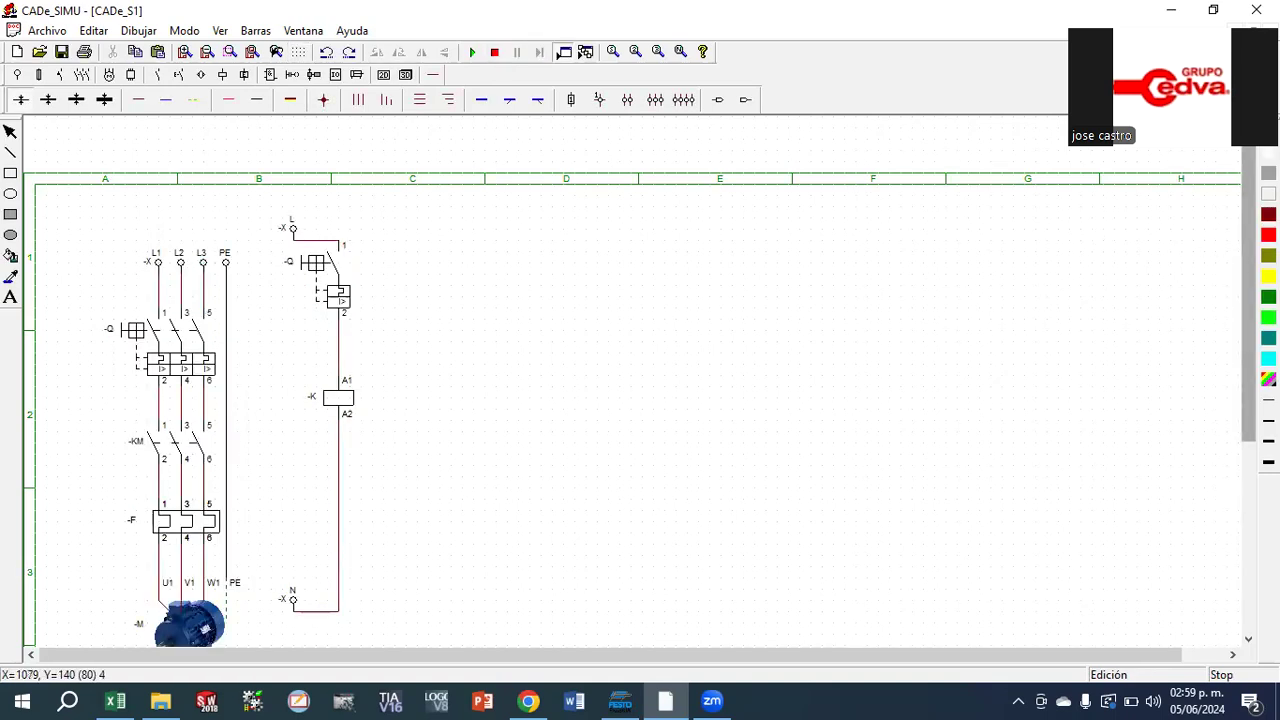
Rename the three-pole breaker as Q1 and the single-pole control breaker as Q2
{"action": "scroll", "coordinate": [1245, 320], "scroll_direction": "down", "scroll_amount": 2}
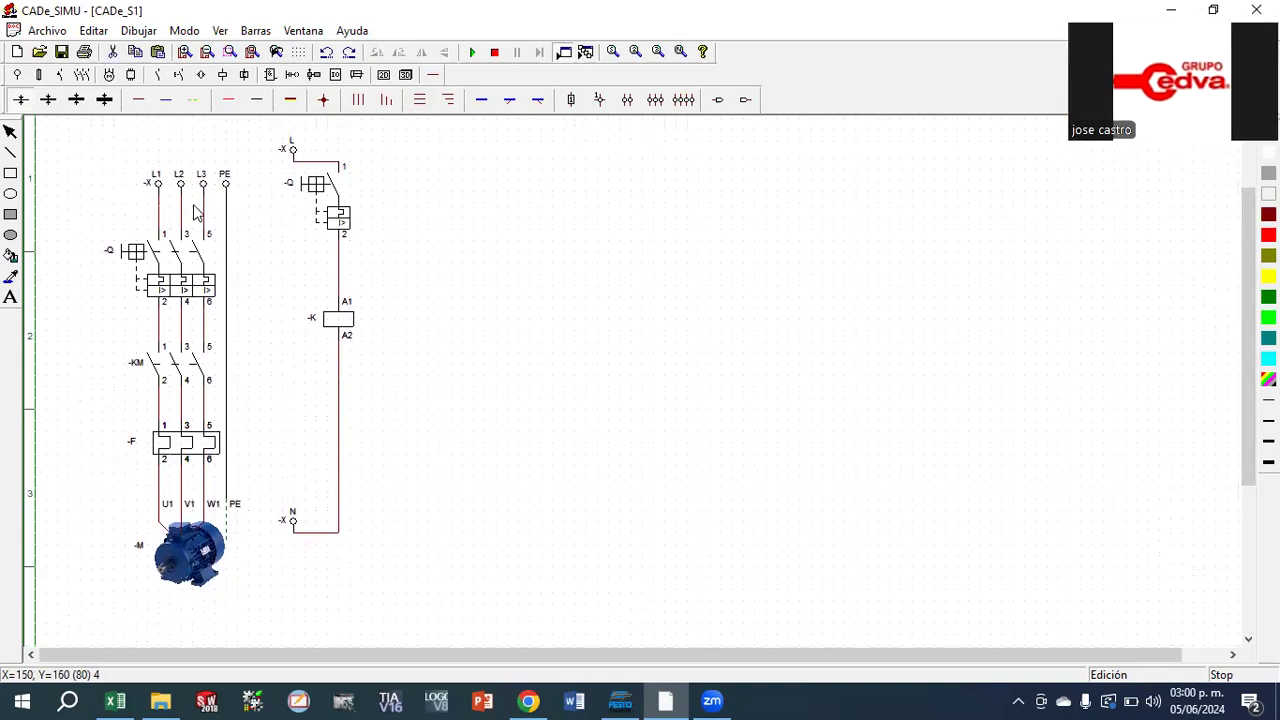
{"action": "double_click", "coordinate": [110, 255]}
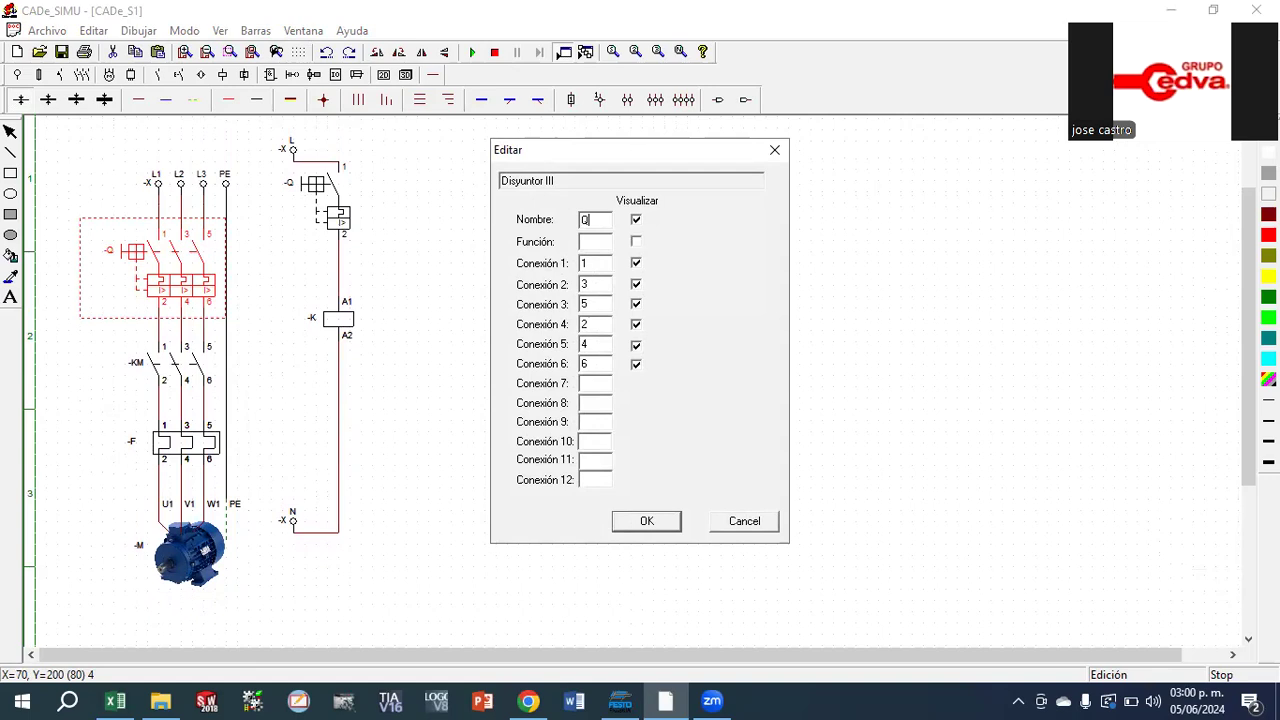
{"action": "left_click", "coordinate": [646, 523]}
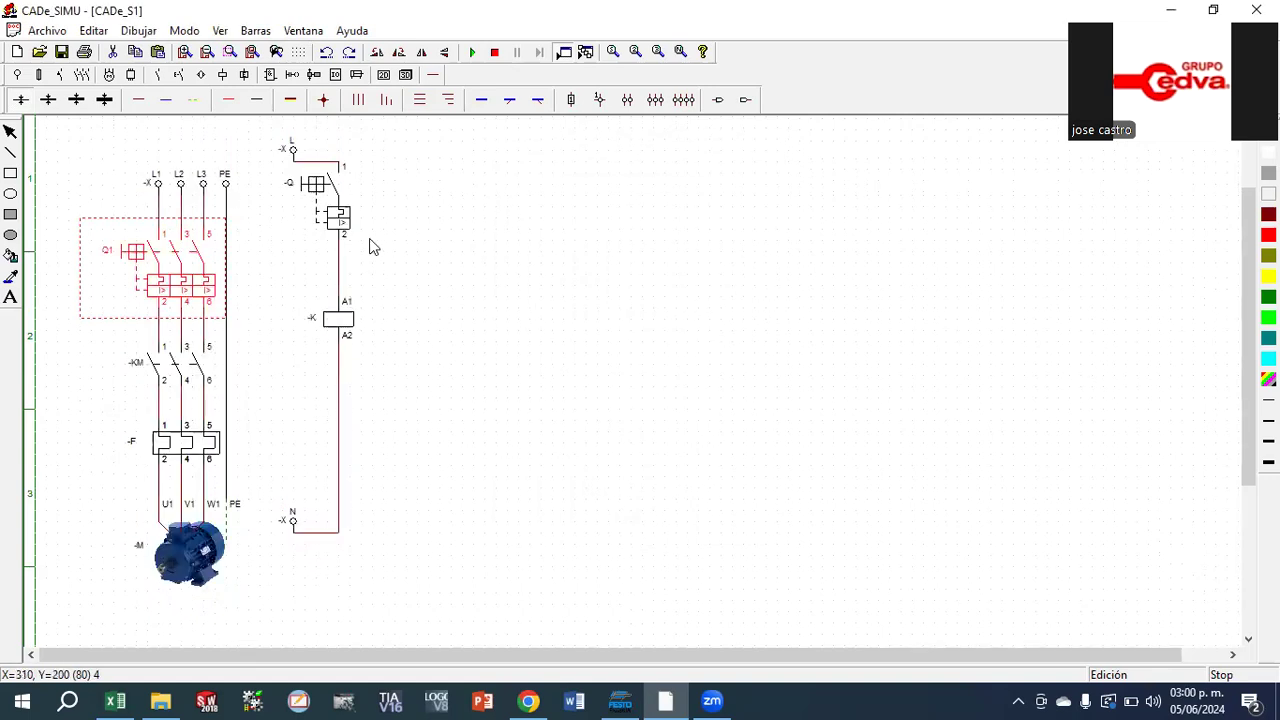
{"action": "double_click", "coordinate": [297, 185]}
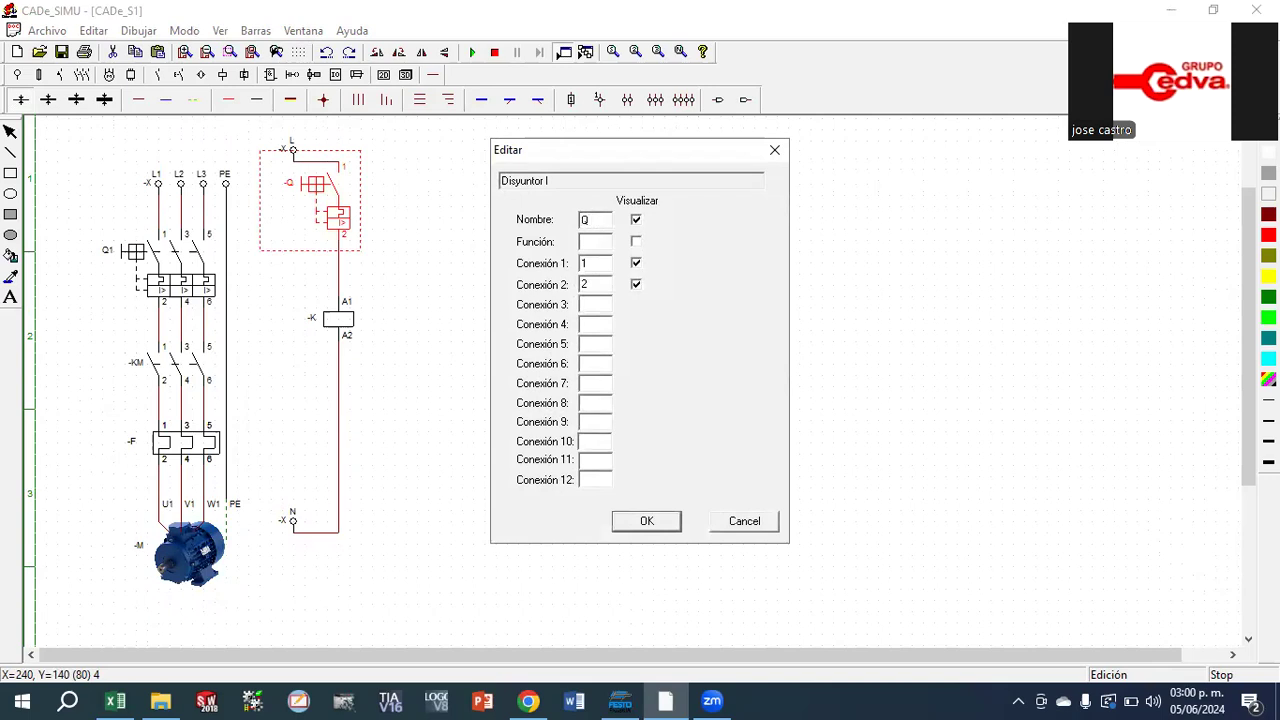
{"action": "left_click", "coordinate": [646, 523]}
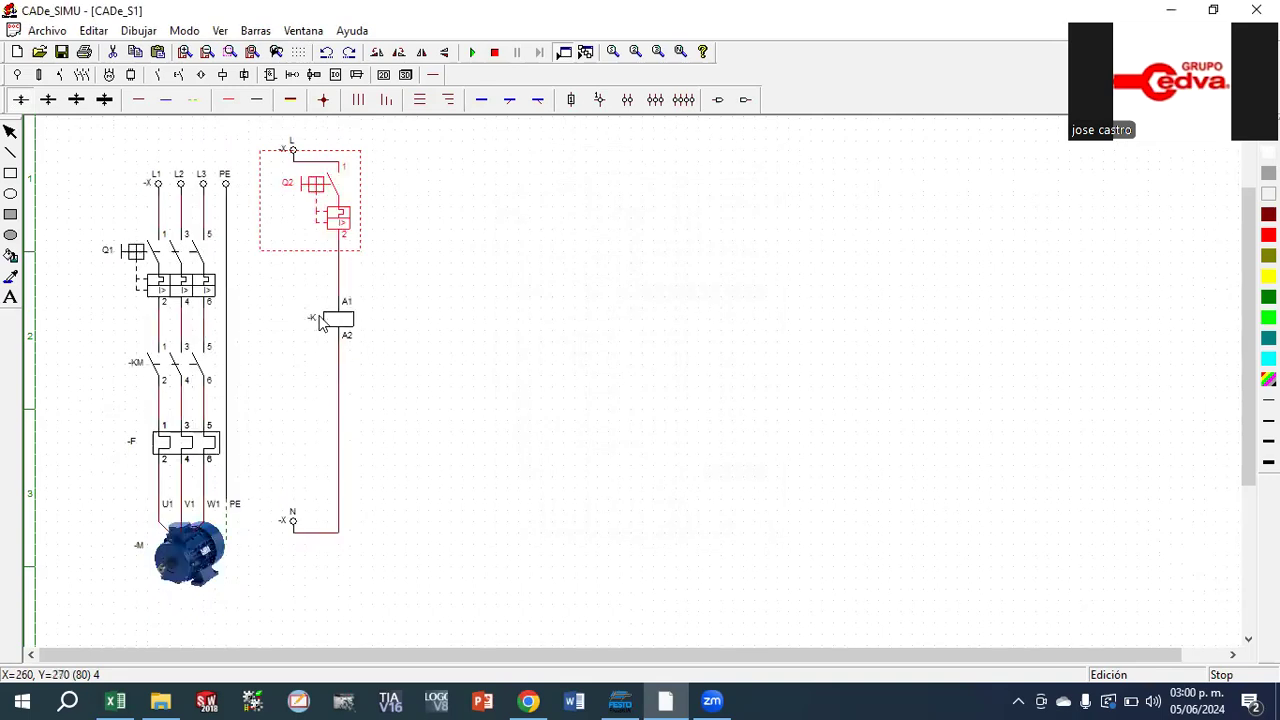
Rename both the three-pole contactor and the control circuit's coil as K1 so that they are linked
{"action": "double_click", "coordinate": [145, 358]}
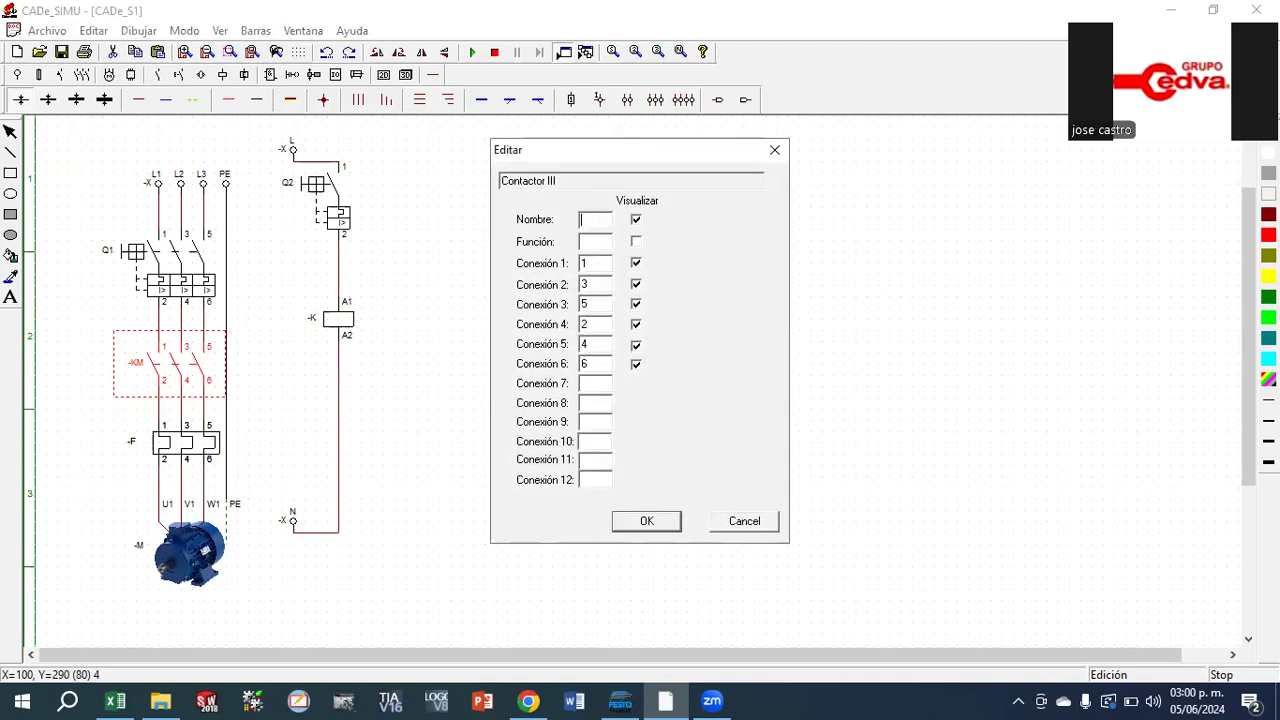
{"action": "left_click", "coordinate": [647, 522]}
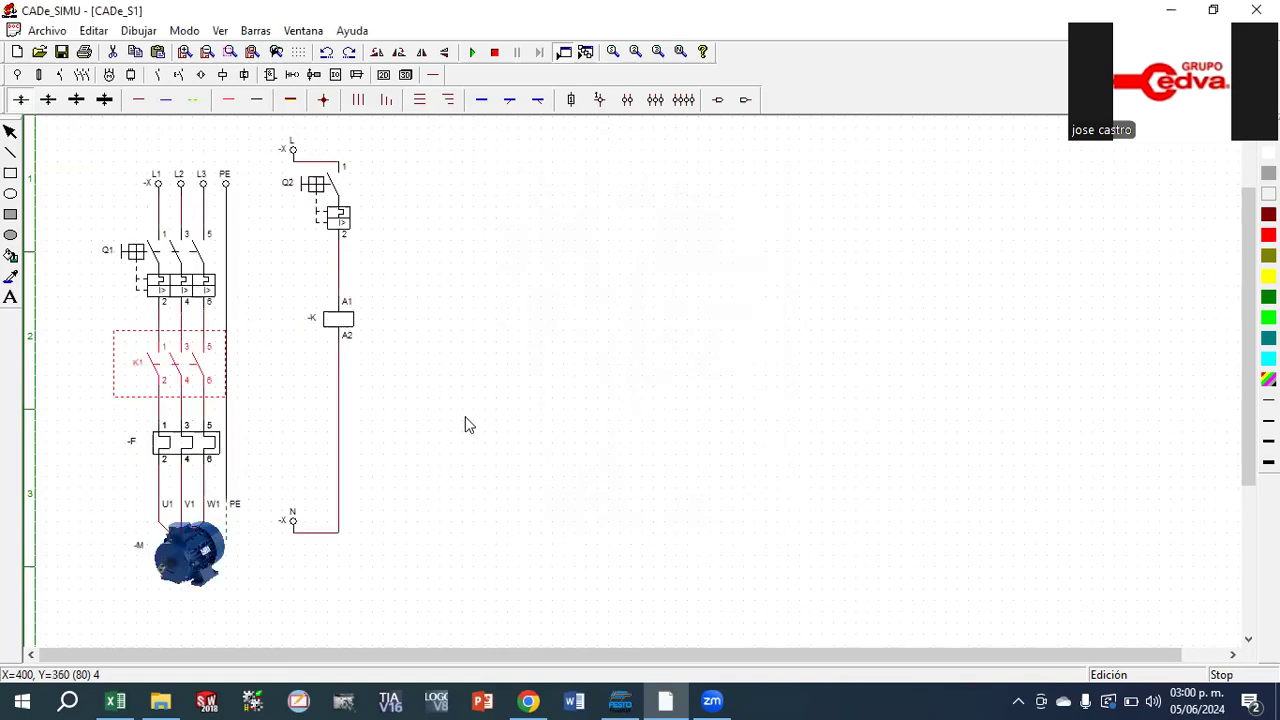
{"action": "double_click", "coordinate": [338, 332]}
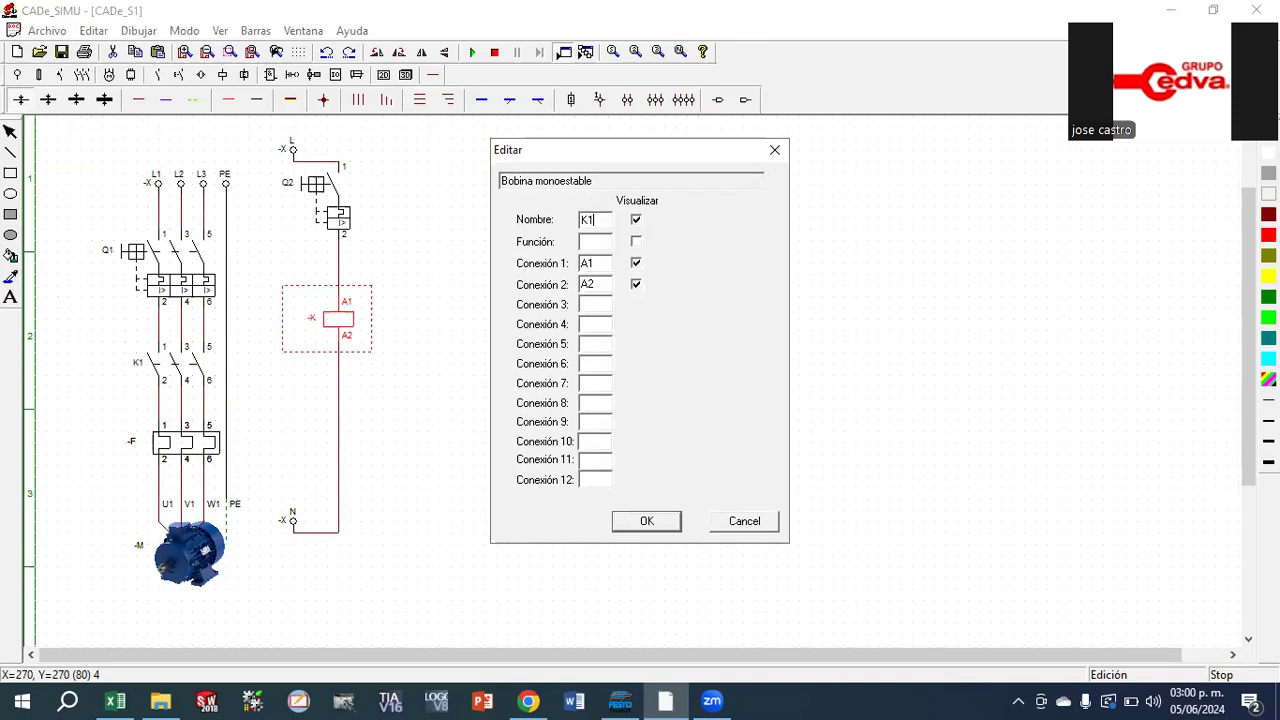
{"action": "left_click", "coordinate": [647, 522]}
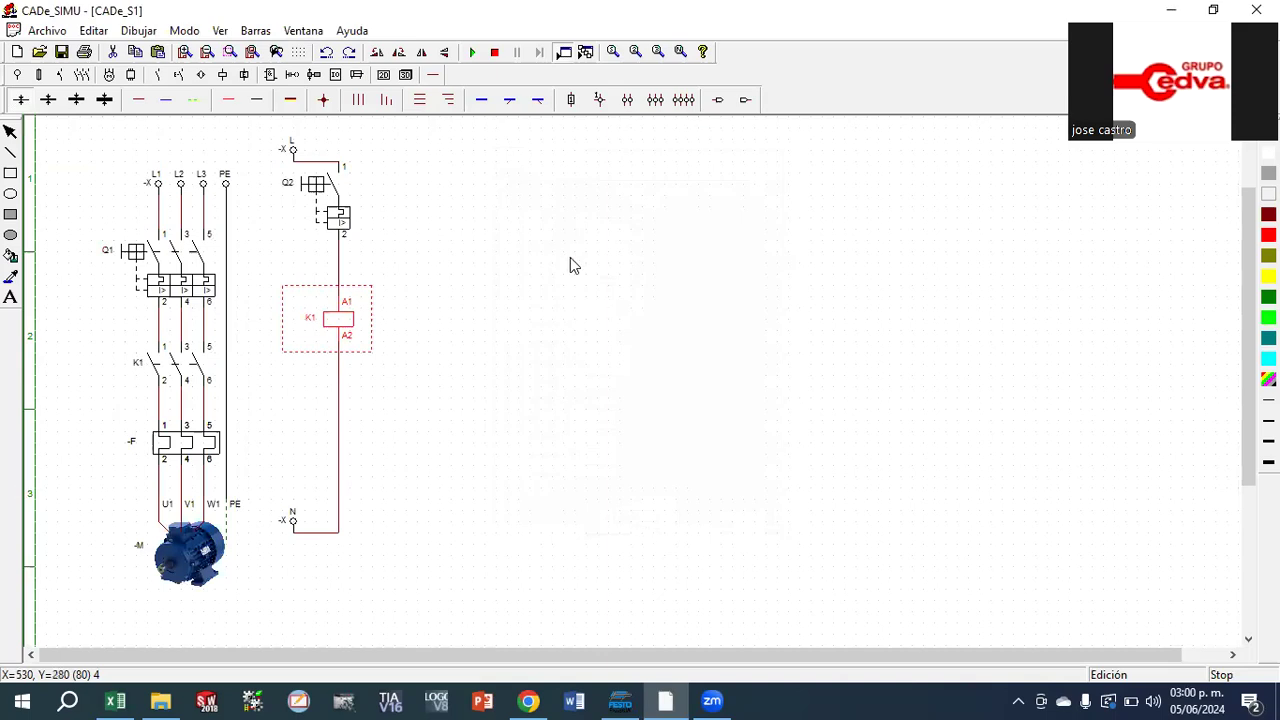
Simulate the circuit, close Q1 and Q2, switch Q2 again to test coil K1 and the motor, and stop the simulation
{"action": "left_click", "coordinate": [472, 54]}
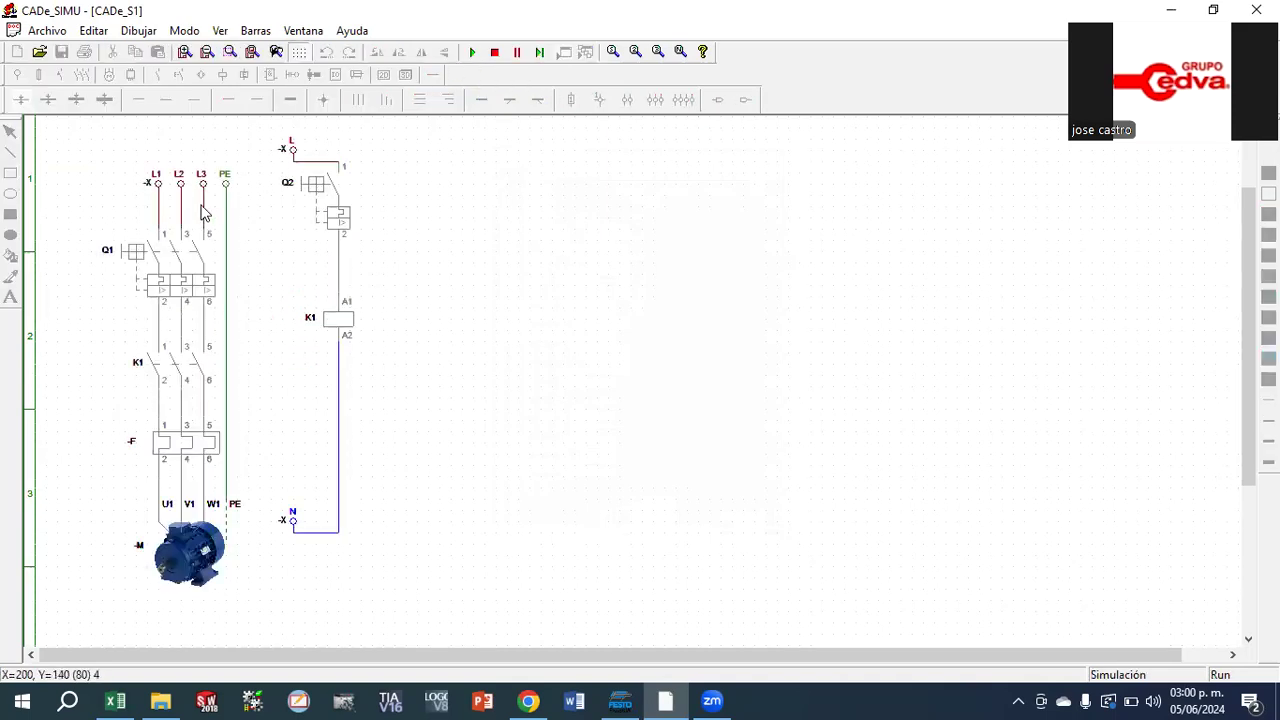
{"action": "left_click", "coordinate": [138, 252]}
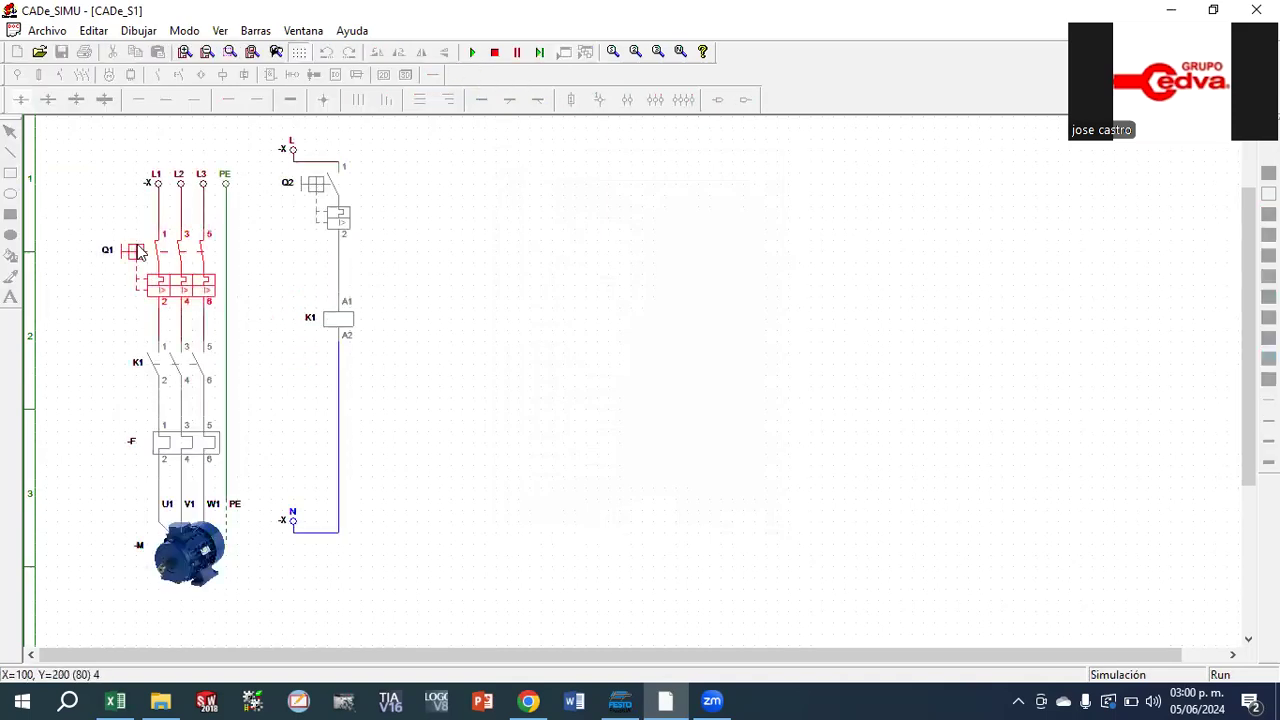
{"action": "left_click", "coordinate": [304, 191]}
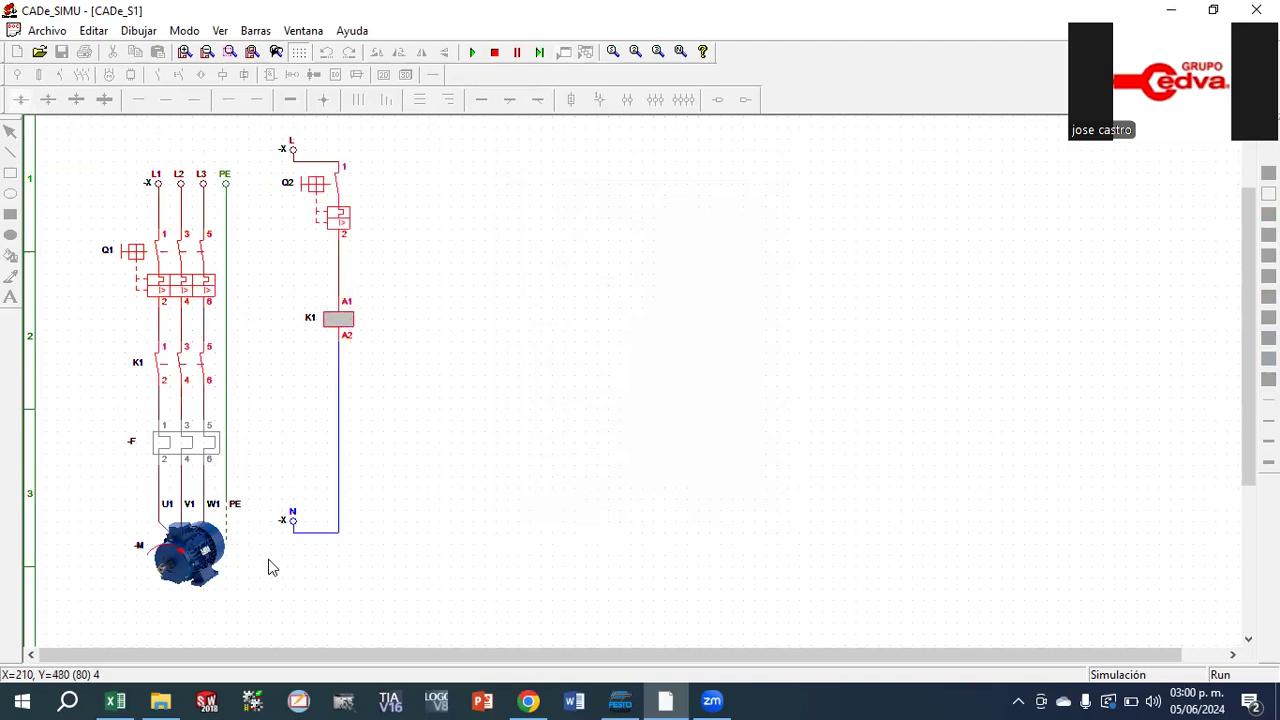
{"action": "left_click", "coordinate": [315, 188]}
{"action": "left_click", "coordinate": [315, 188]}
{"action": "left_click", "coordinate": [494, 52]}
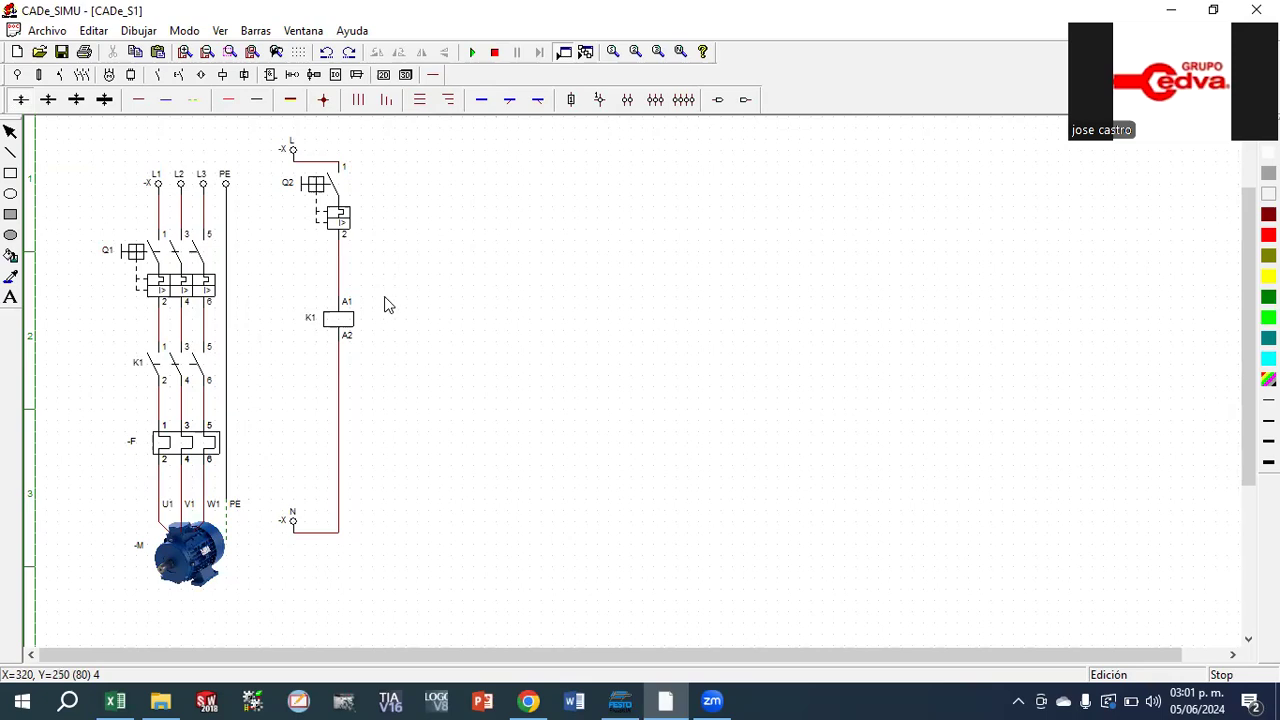
Replace the wire between breaker Q2 and coil K1 with a normally open pushbutton S
{"action": "left_click", "coordinate": [340, 262]}
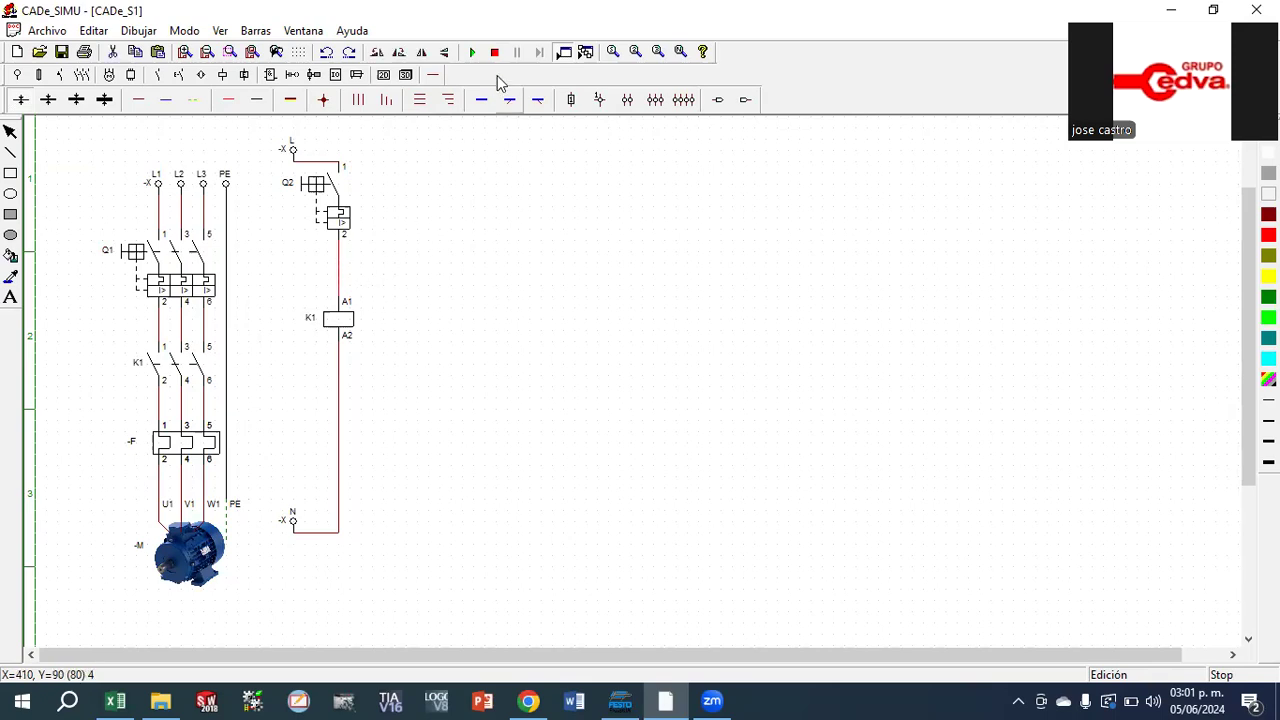
{"action": "left_click", "coordinate": [496, 56]}
{"action": "left_click", "coordinate": [114, 53]}
{"action": "left_click", "coordinate": [178, 76]}
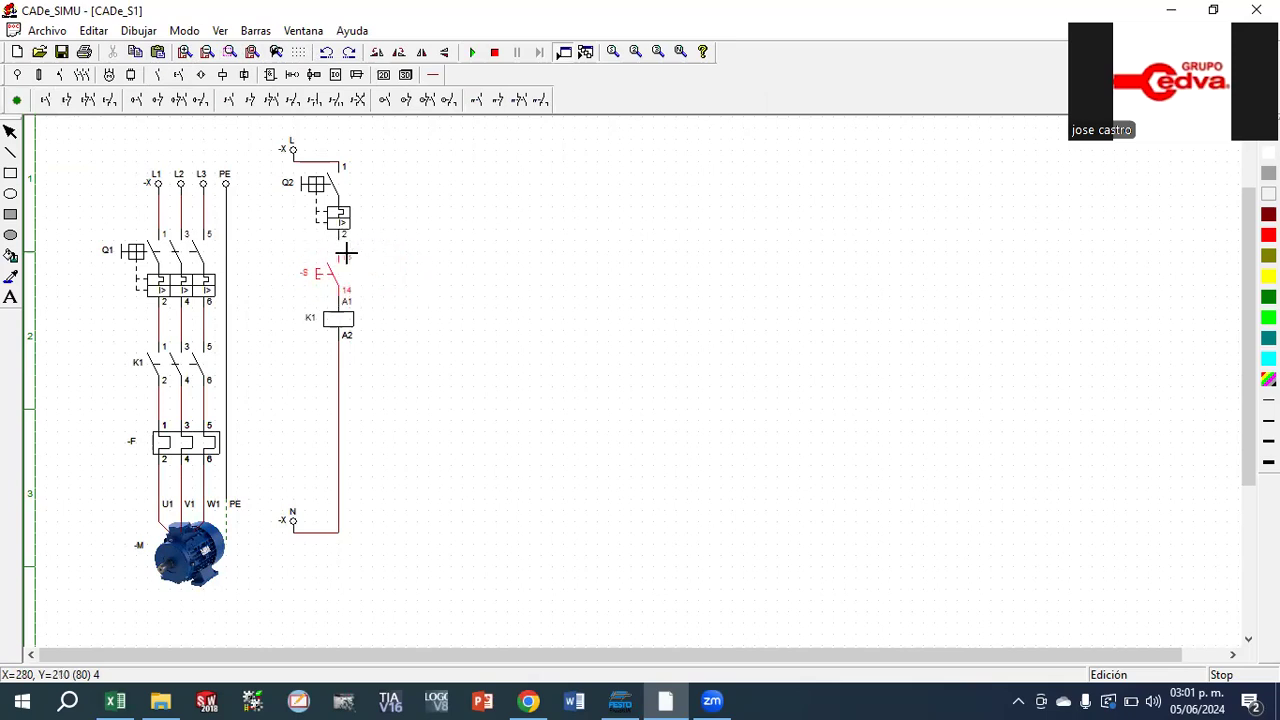
{"action": "left_click", "coordinate": [352, 250]}
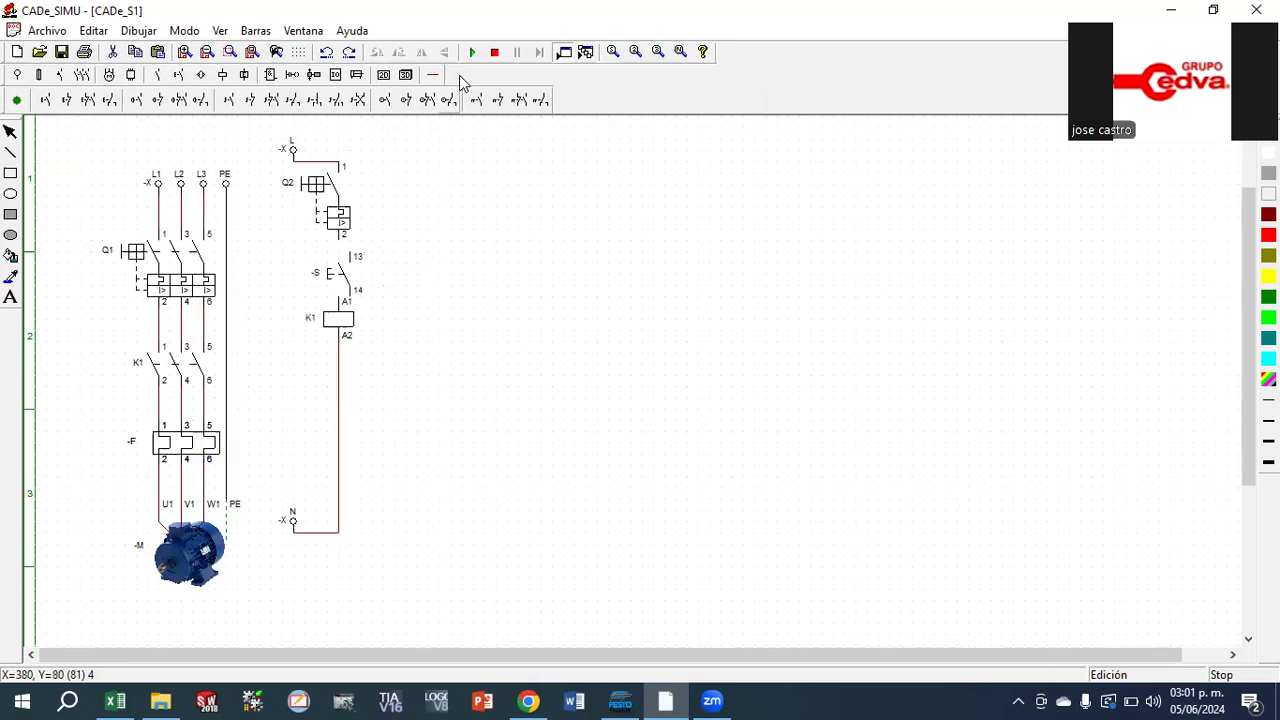
Wire the pushbutton S to breaker Q2 with a phase cable in the control circuit
{"action": "left_click", "coordinate": [432, 77]}
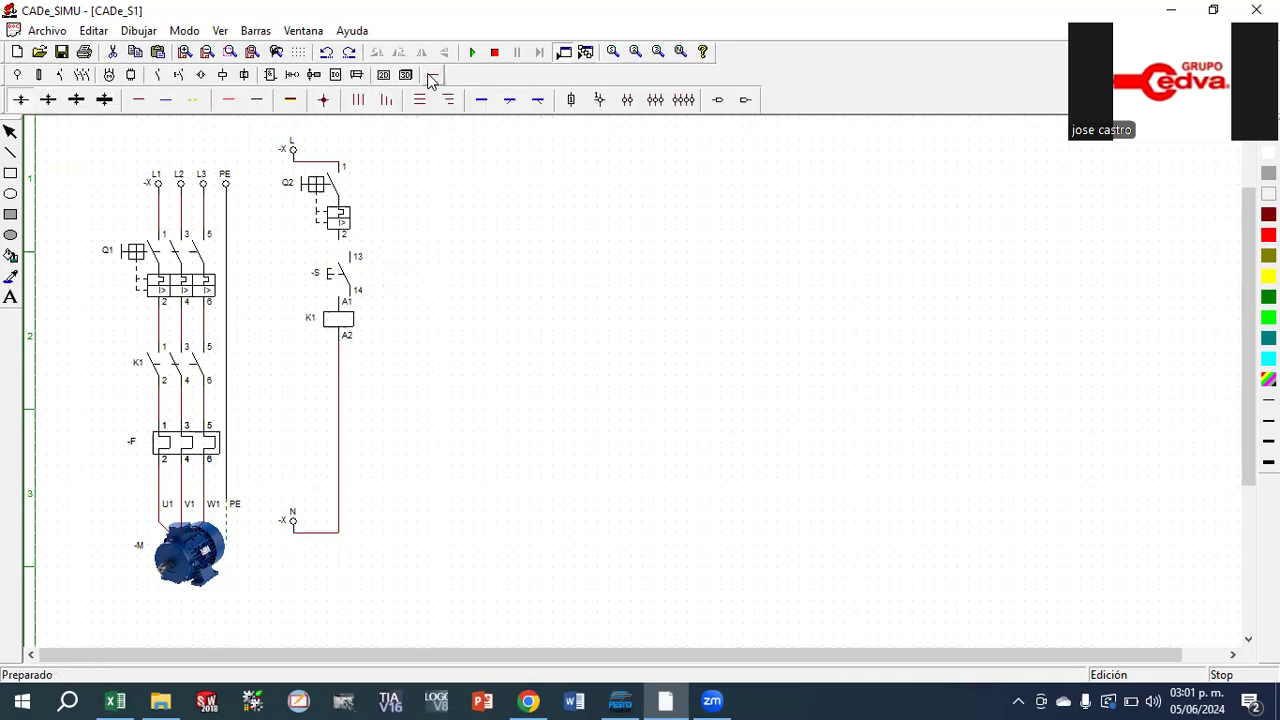
{"action": "left_click", "coordinate": [138, 100]}
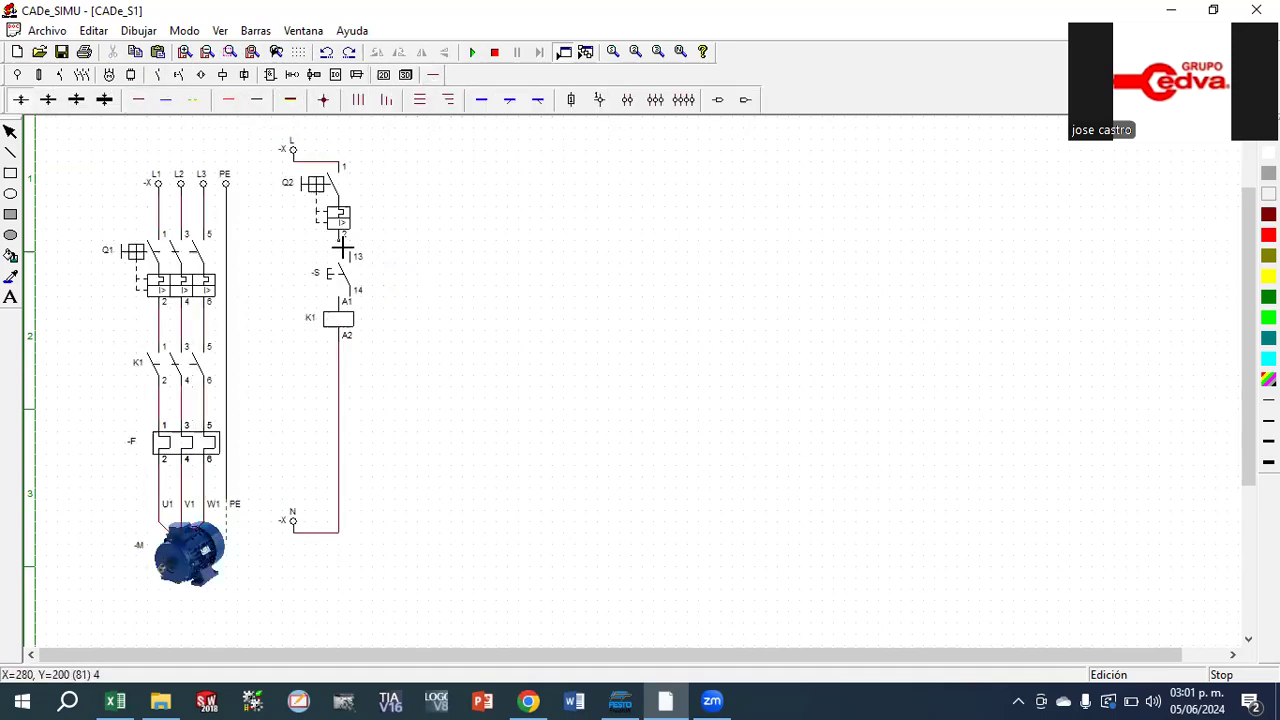
Simulate the circuit, close Q2 and Q1, operate pushbutton S to test coil K1, and stop the simulation
{"action": "left_click", "coordinate": [475, 54]}
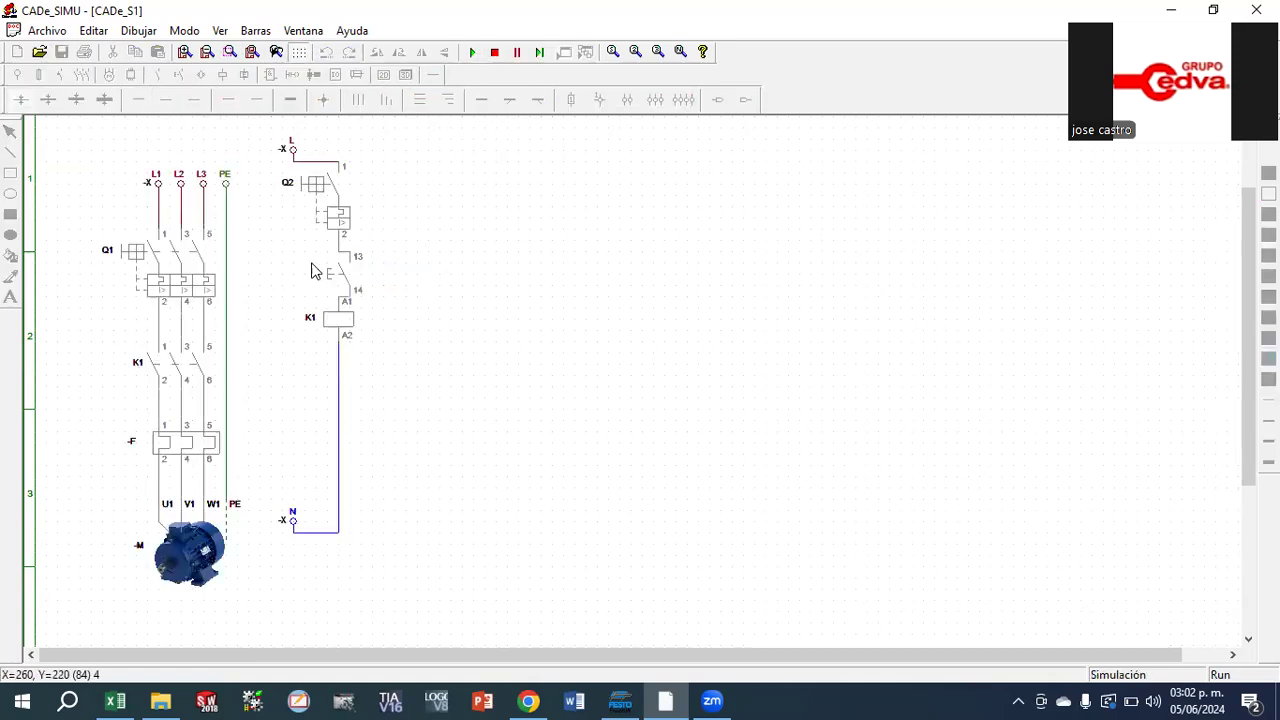
{"action": "left_click", "coordinate": [298, 189]}
{"action": "left_click", "coordinate": [130, 250]}
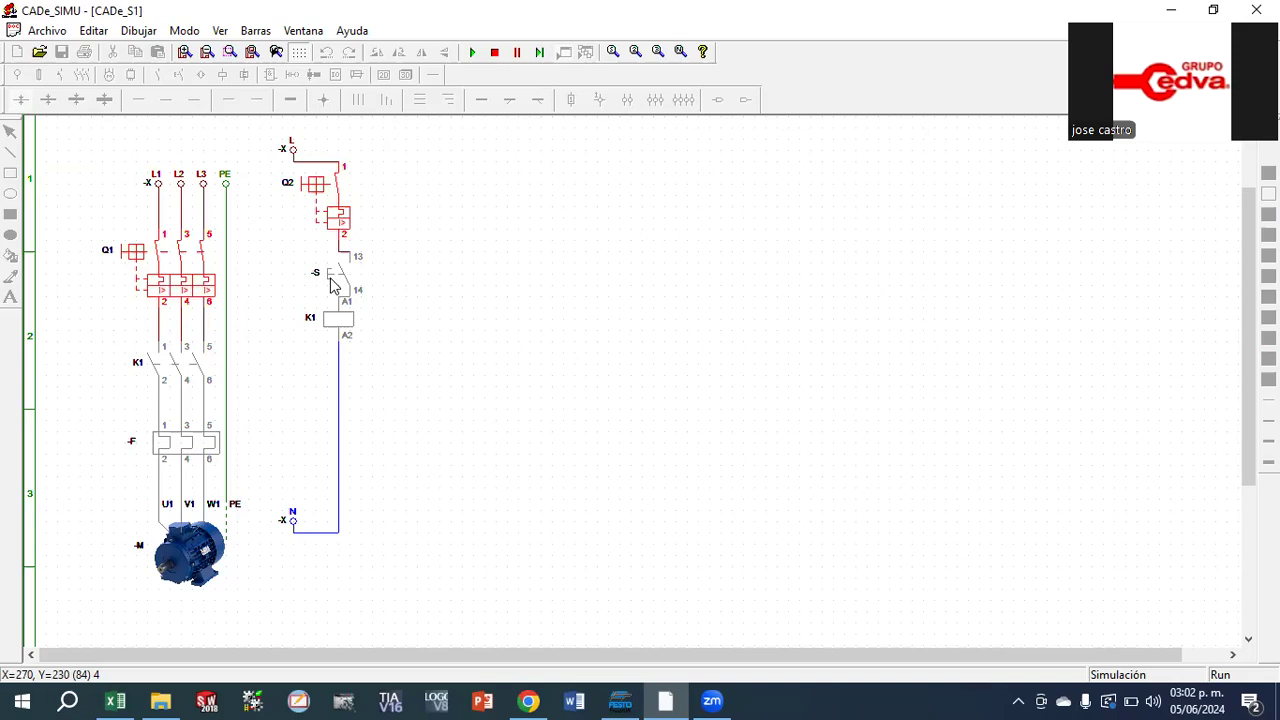
{"action": "left_click", "coordinate": [333, 286]}
{"action": "left_click", "coordinate": [333, 286]}
{"action": "left_click", "coordinate": [494, 52]}
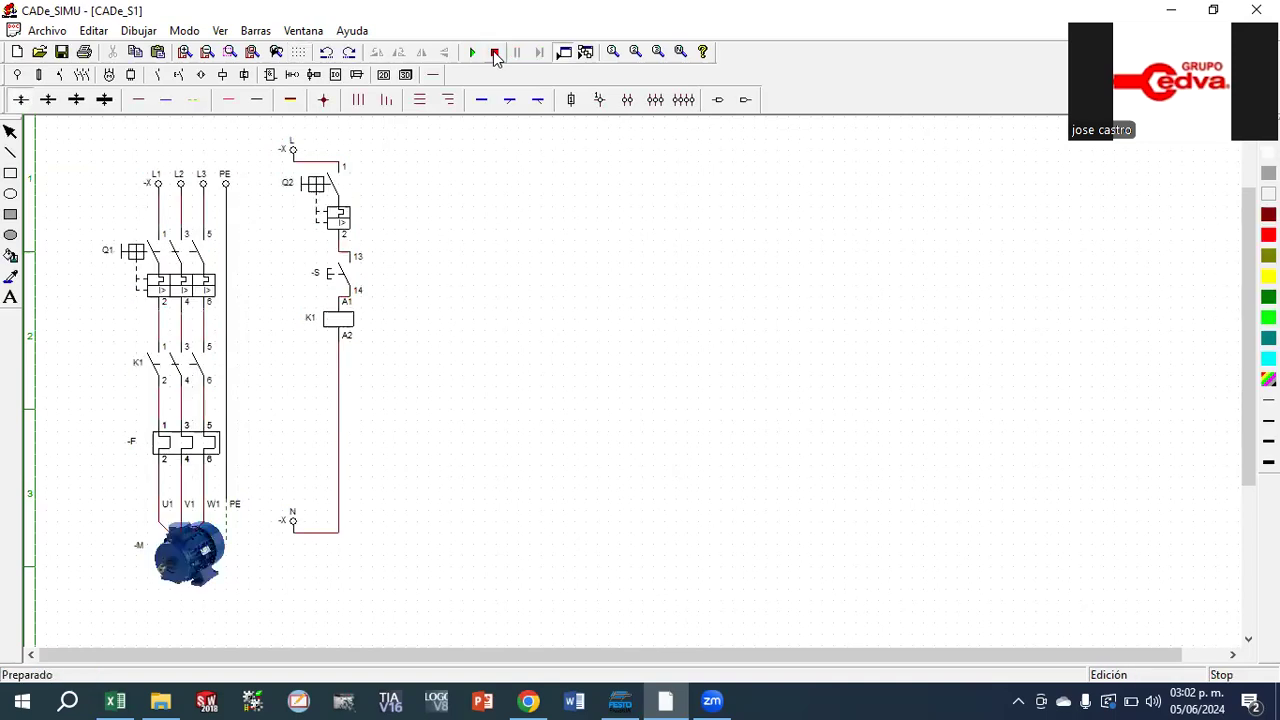
Place a normally open auxiliary contact beside coil K1 and name it K1
{"action": "left_click", "coordinate": [158, 76]}
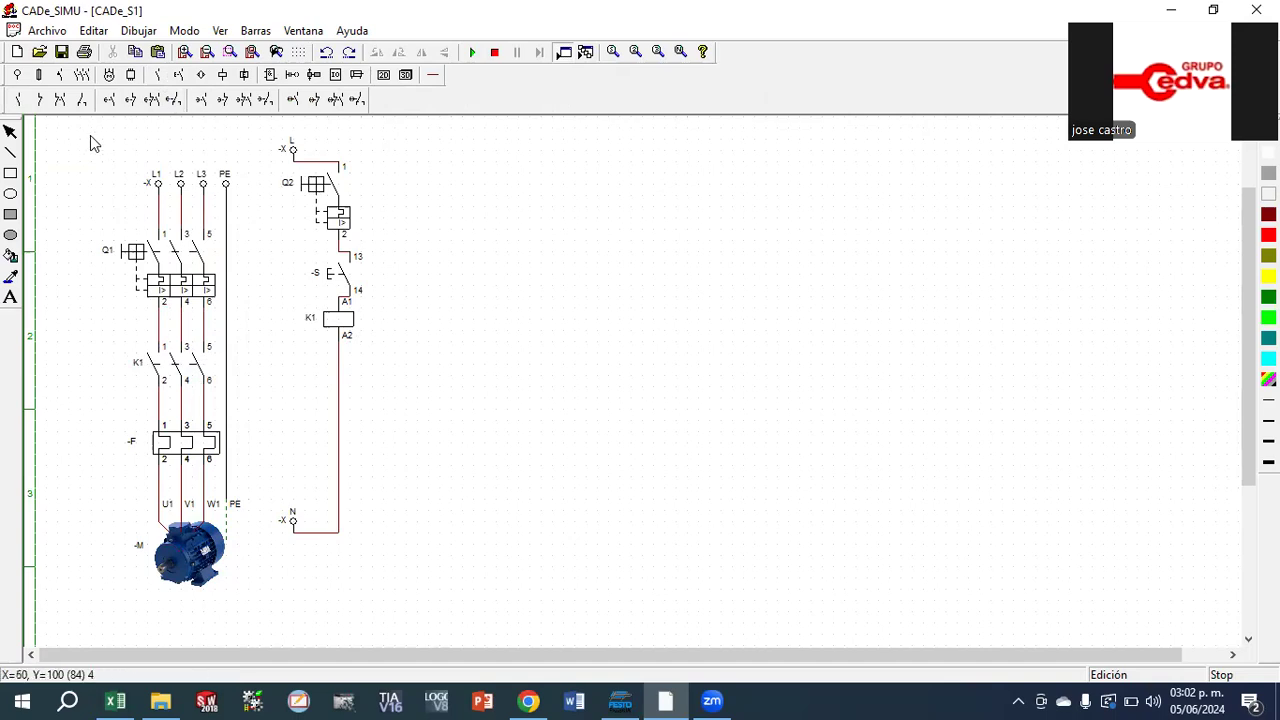
{"action": "left_click", "coordinate": [24, 100]}
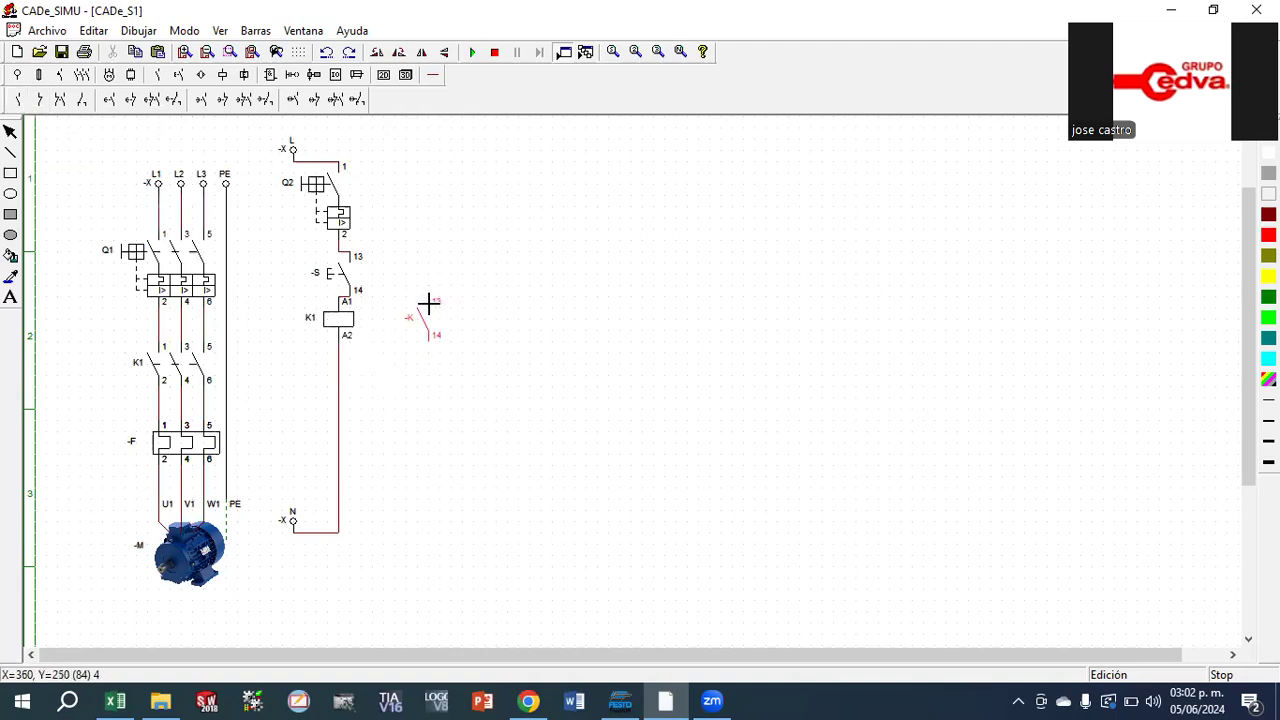
{"action": "left_click", "coordinate": [428, 303]}
{"action": "double_click", "coordinate": [428, 318]}
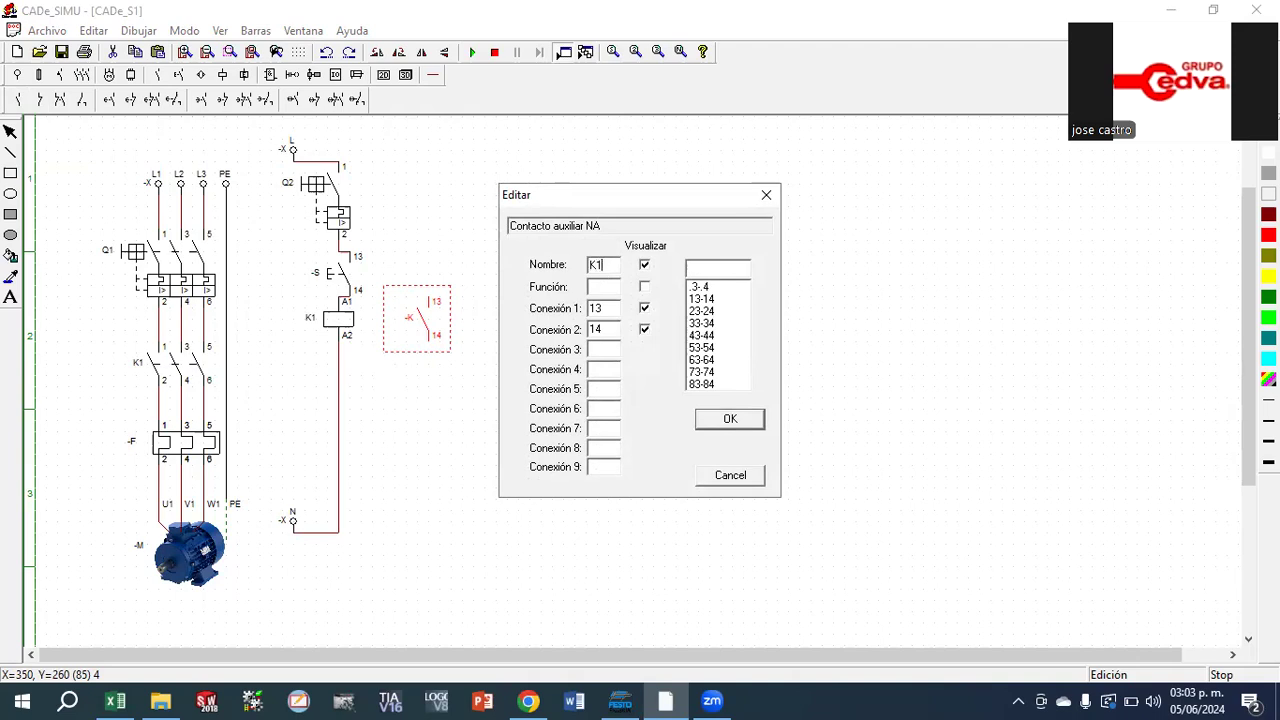
{"action": "left_click", "coordinate": [750, 421]}
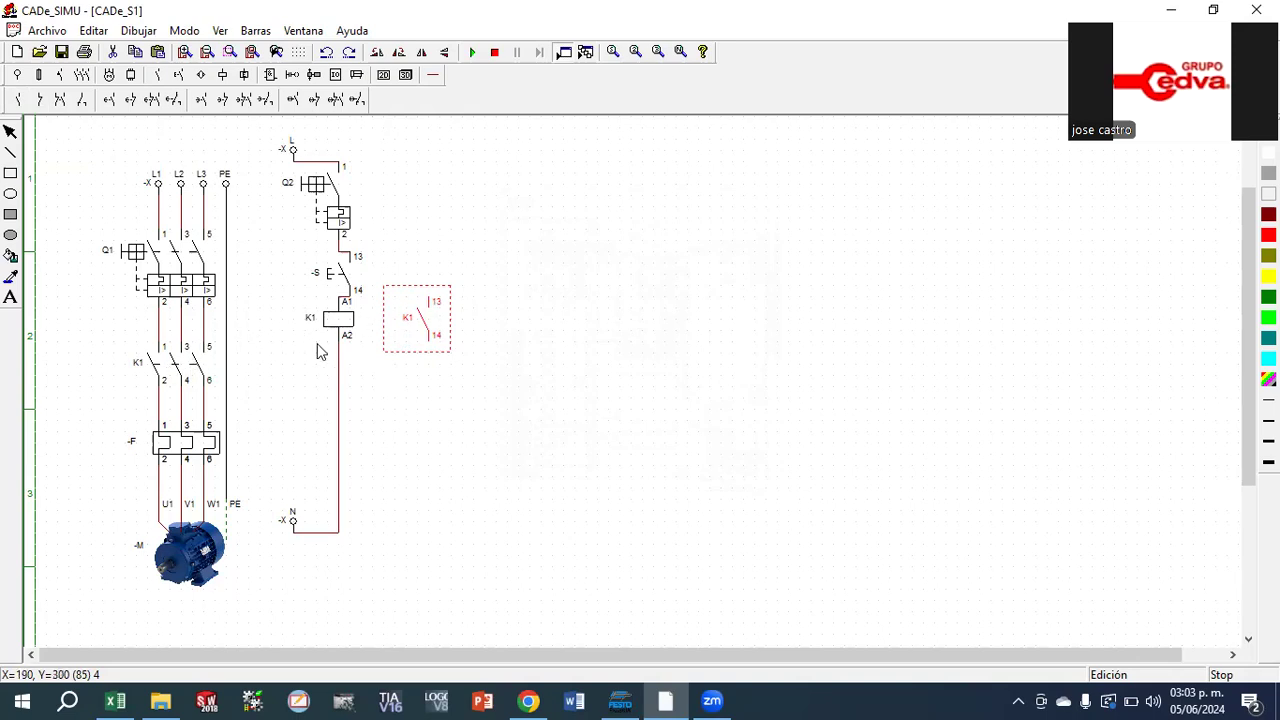
Try to wire the K1 auxiliary contact's terminal 13 to coil terminal A1 with a stub below terminal 14, and undo both wires
{"action": "left_click", "coordinate": [433, 75]}
{"action": "left_click", "coordinate": [137, 100]}
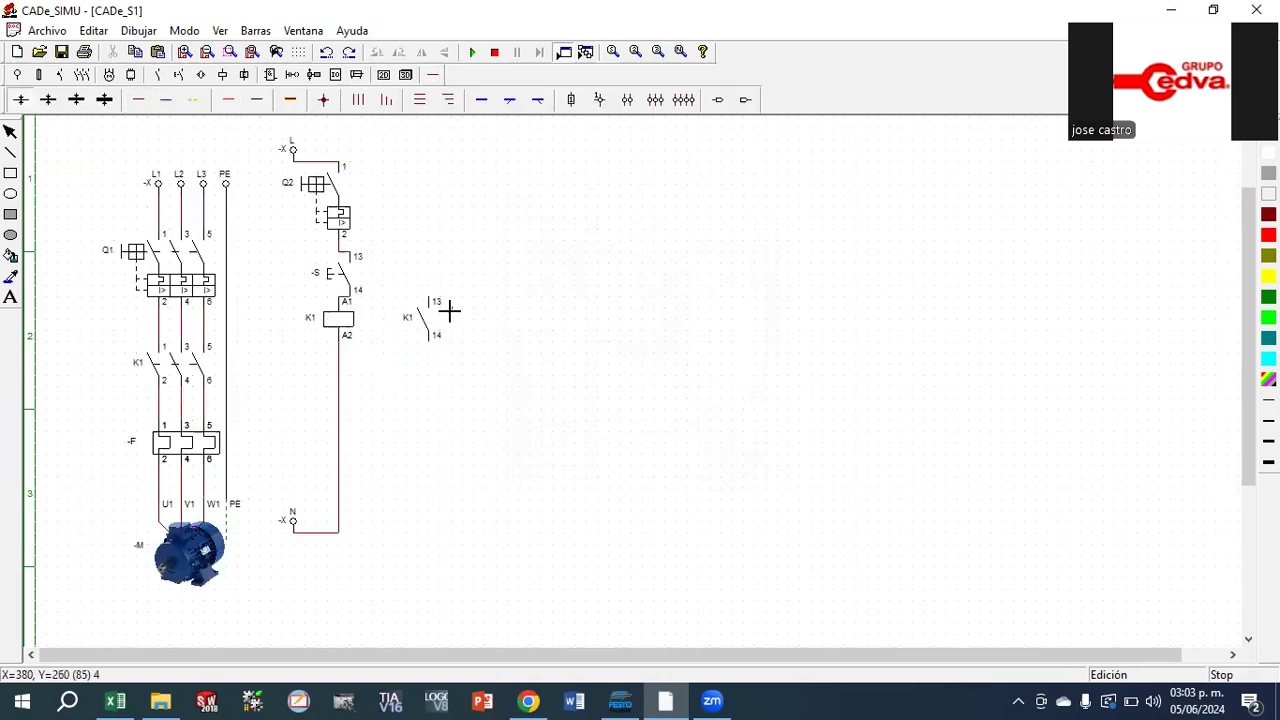
{"action": "left_click_drag", "start_coordinate": [431, 298], "coordinate": [355, 300]}
{"action": "left_click_drag", "start_coordinate": [431, 340], "coordinate": [436, 379]}
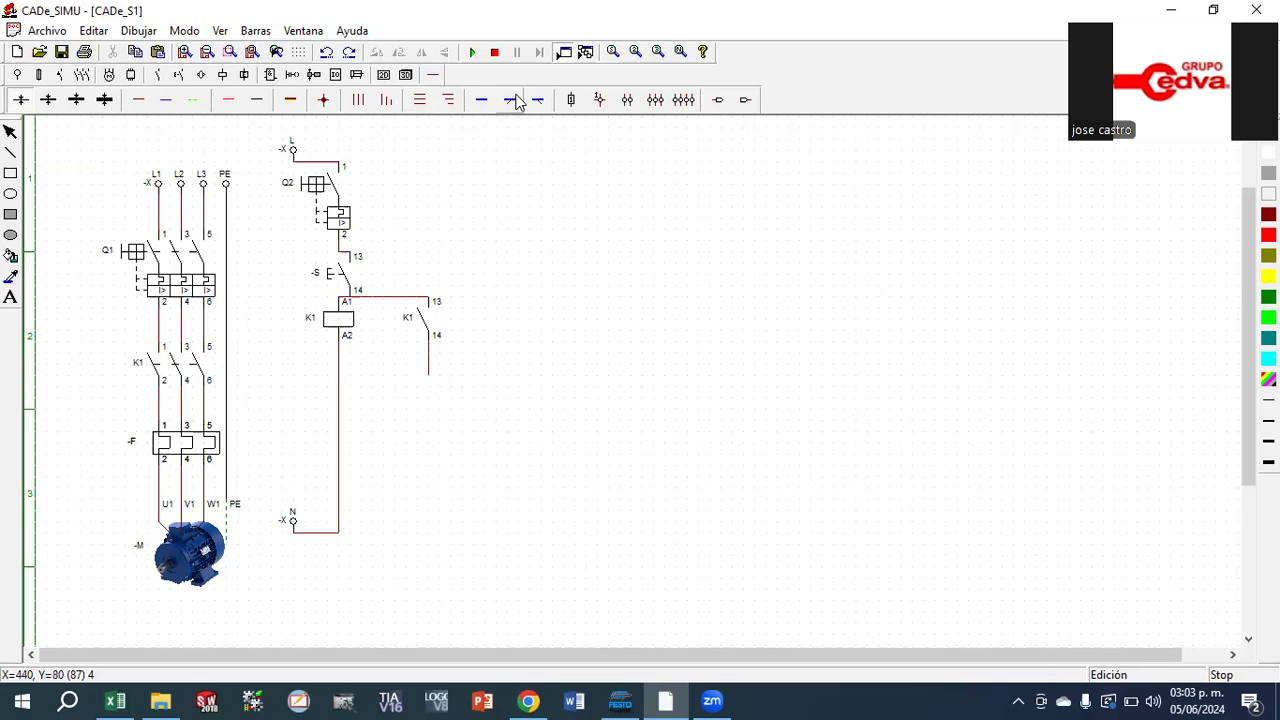
{"action": "left_click", "coordinate": [496, 55]}
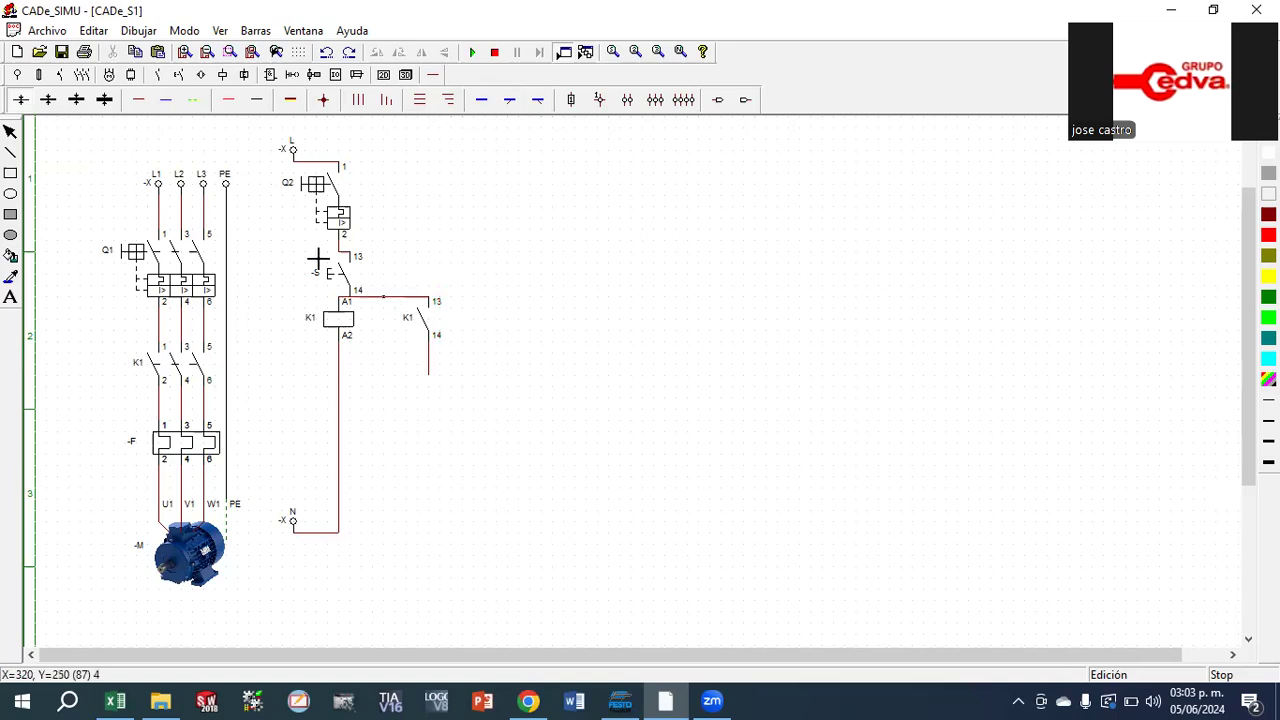
{"action": "left_click", "coordinate": [328, 53]}
{"action": "left_click", "coordinate": [328, 53]}
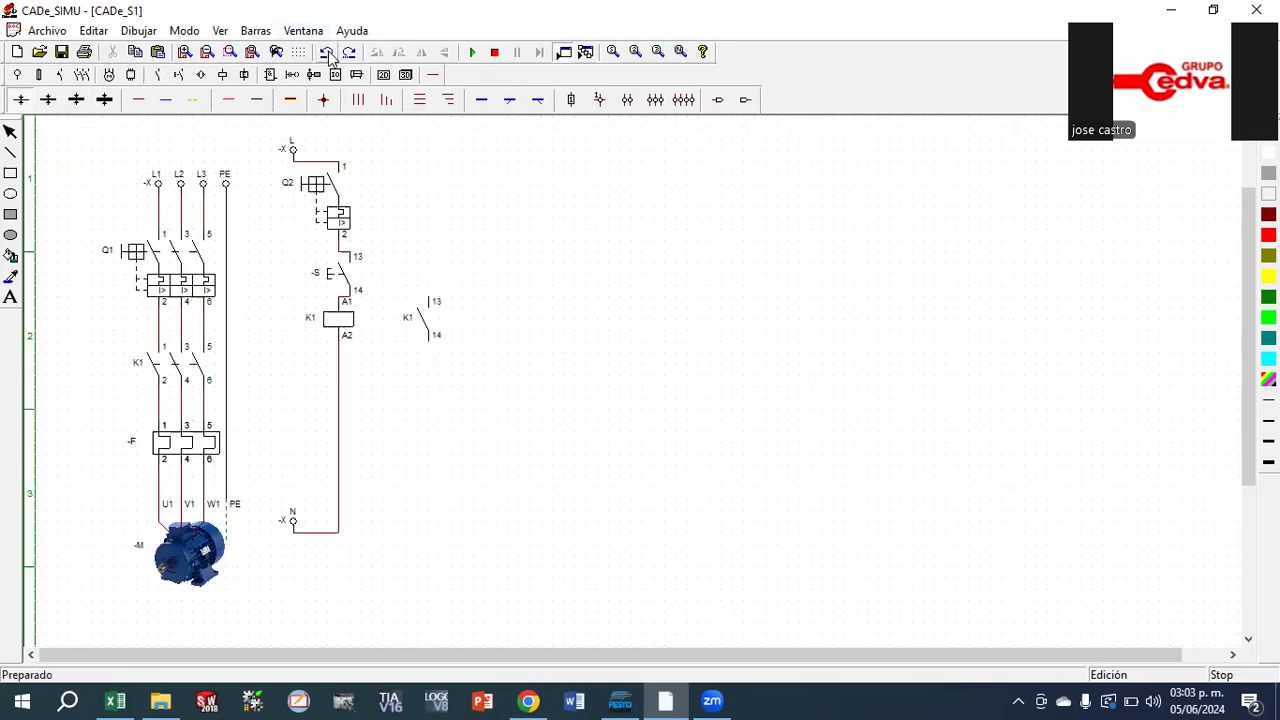
Move the K1 auxiliary contact up and away from the coil so that it is level with pushbutton S
{"action": "left_click", "coordinate": [429, 317]}
{"action": "left_click_drag", "start_coordinate": [429, 317], "coordinate": [463, 270]}
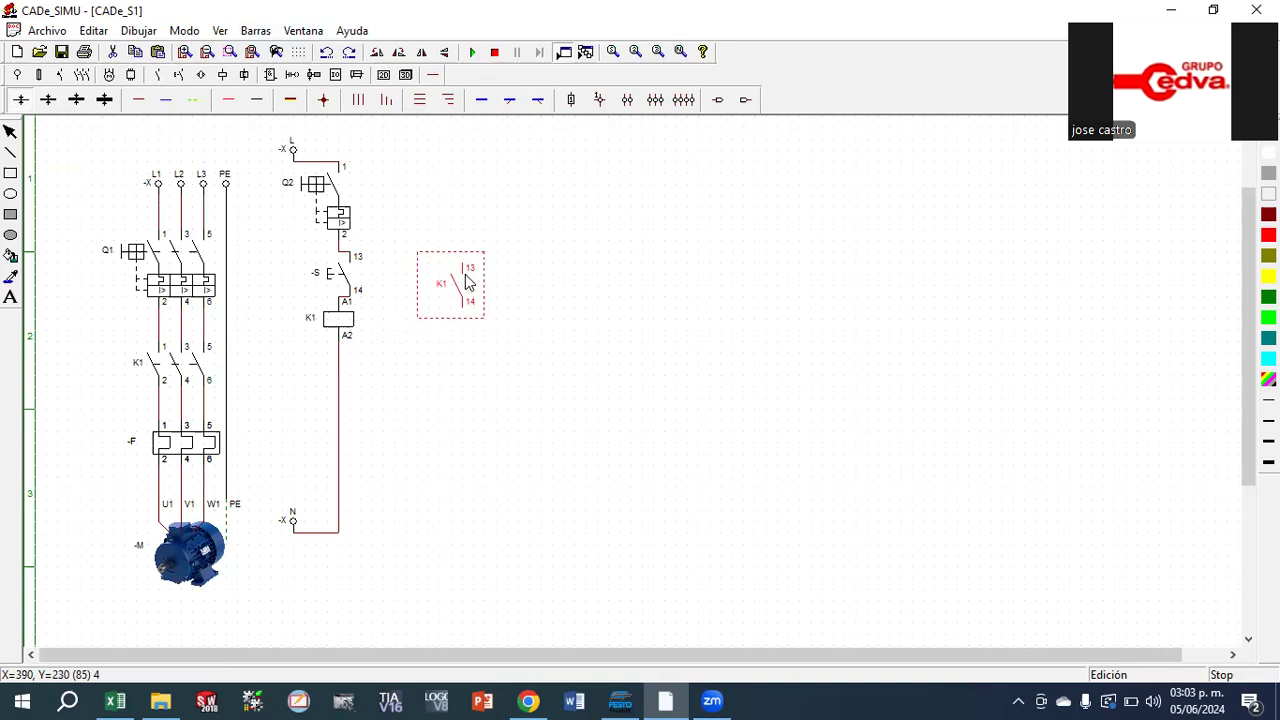
{"action": "left_click", "coordinate": [465, 271]}
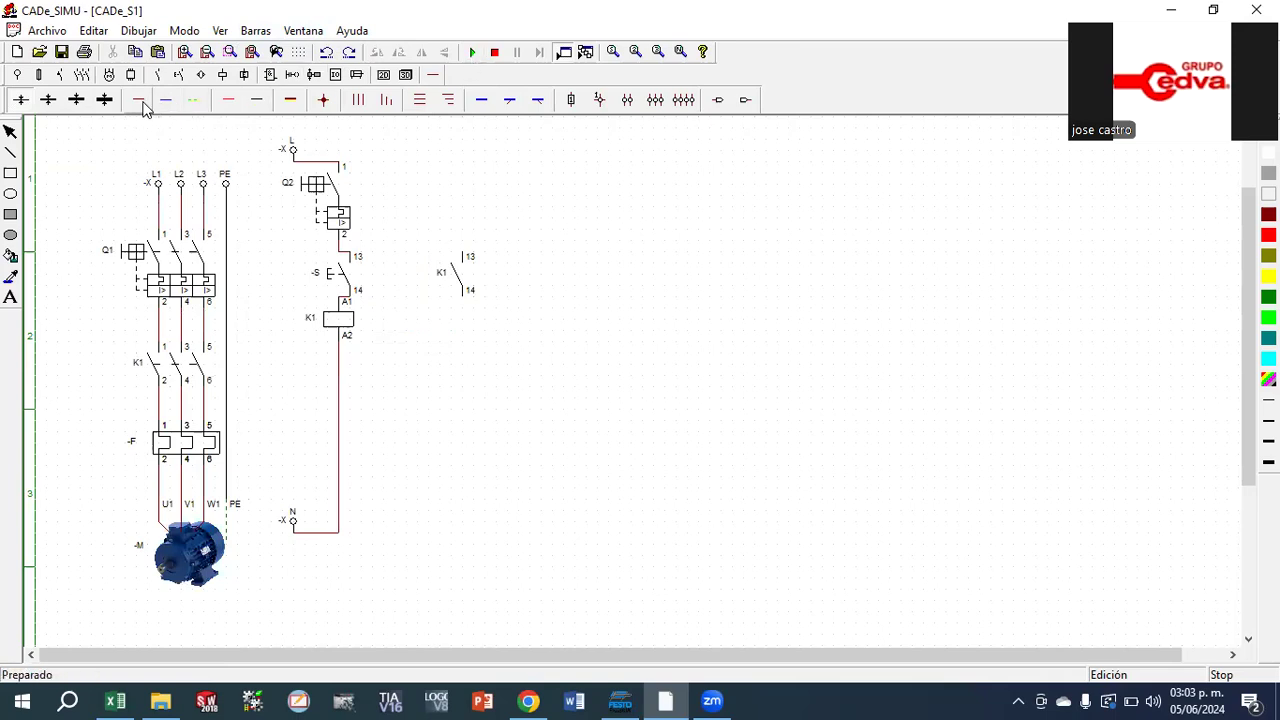
Wire the K1 auxiliary contact in parallel with pushbutton S, joining terminal 13 below Q2 and terminal 14 above coil K1
{"action": "left_click_drag", "start_coordinate": [466, 253], "coordinate": [355, 255]}
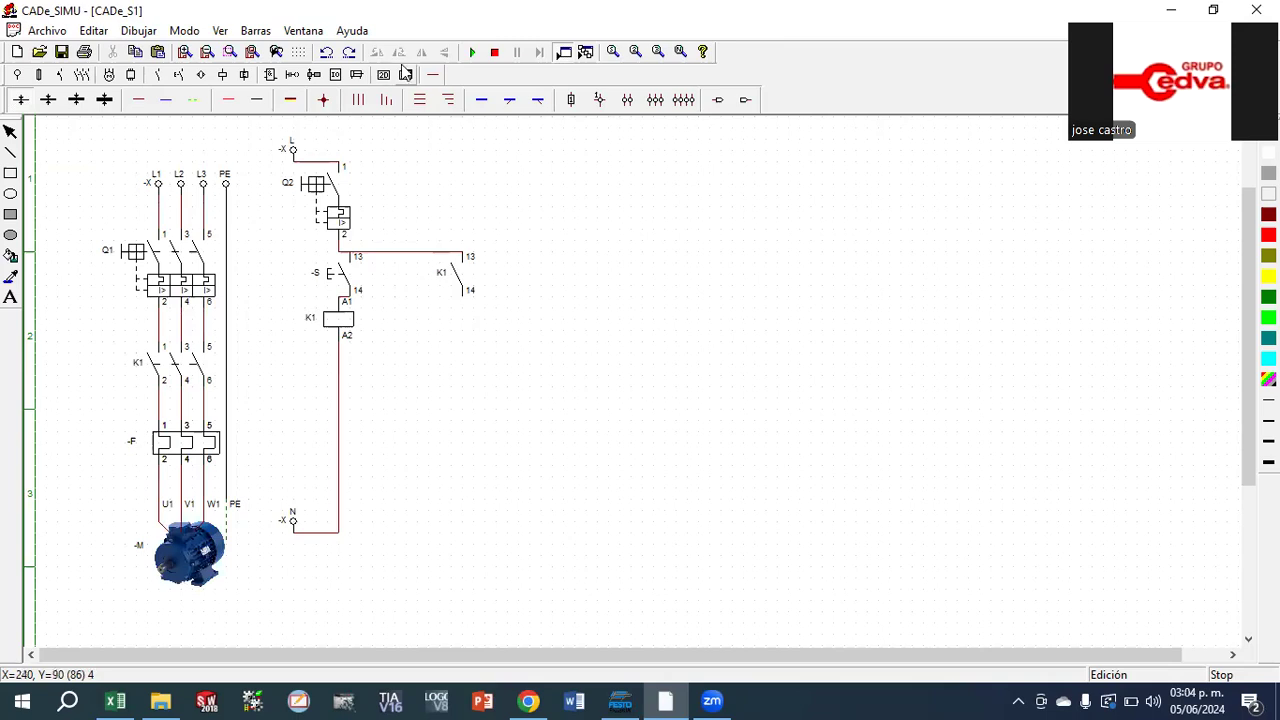
{"action": "left_click", "coordinate": [326, 51]}
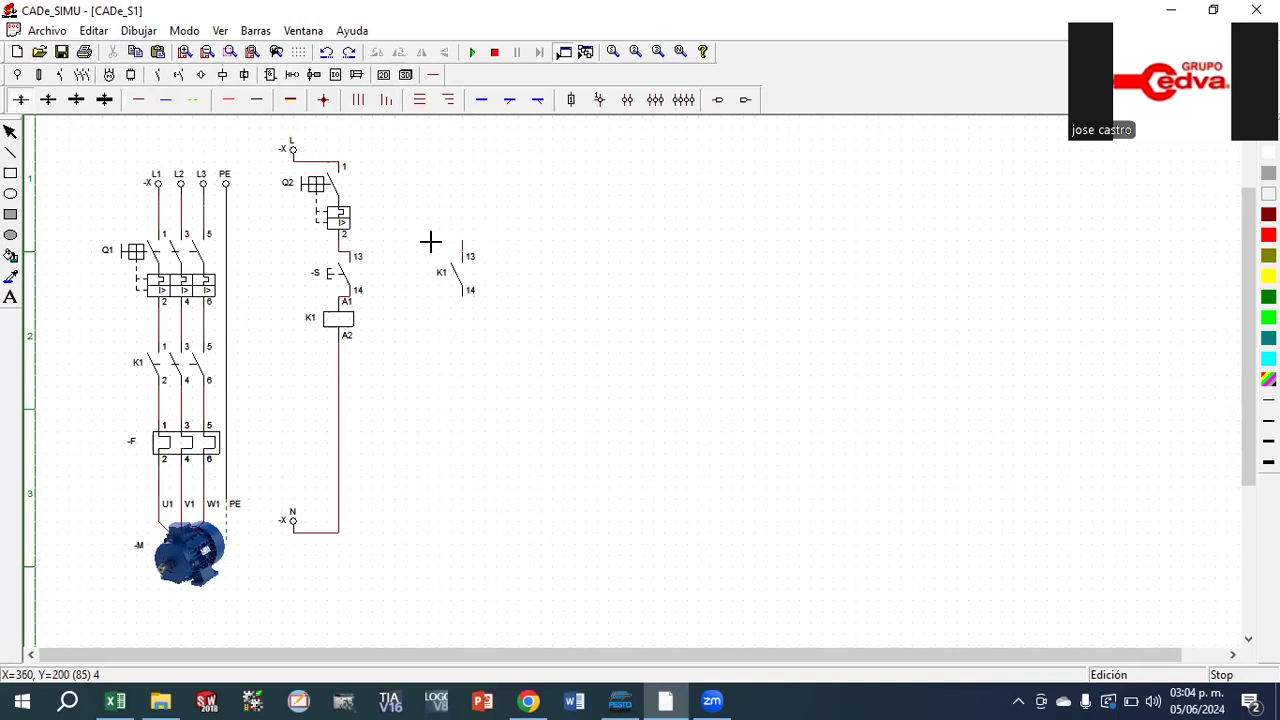
{"action": "mouse_move", "coordinate": [462, 241]}
{"action": "left_mouse_down"}
{"action": "mouse_move", "coordinate": [299, 241]}
{"action": "mouse_move", "coordinate": [340, 241]}
{"action": "left_mouse_up"}
{"action": "left_click_drag", "start_coordinate": [462, 299], "coordinate": [352, 297]}
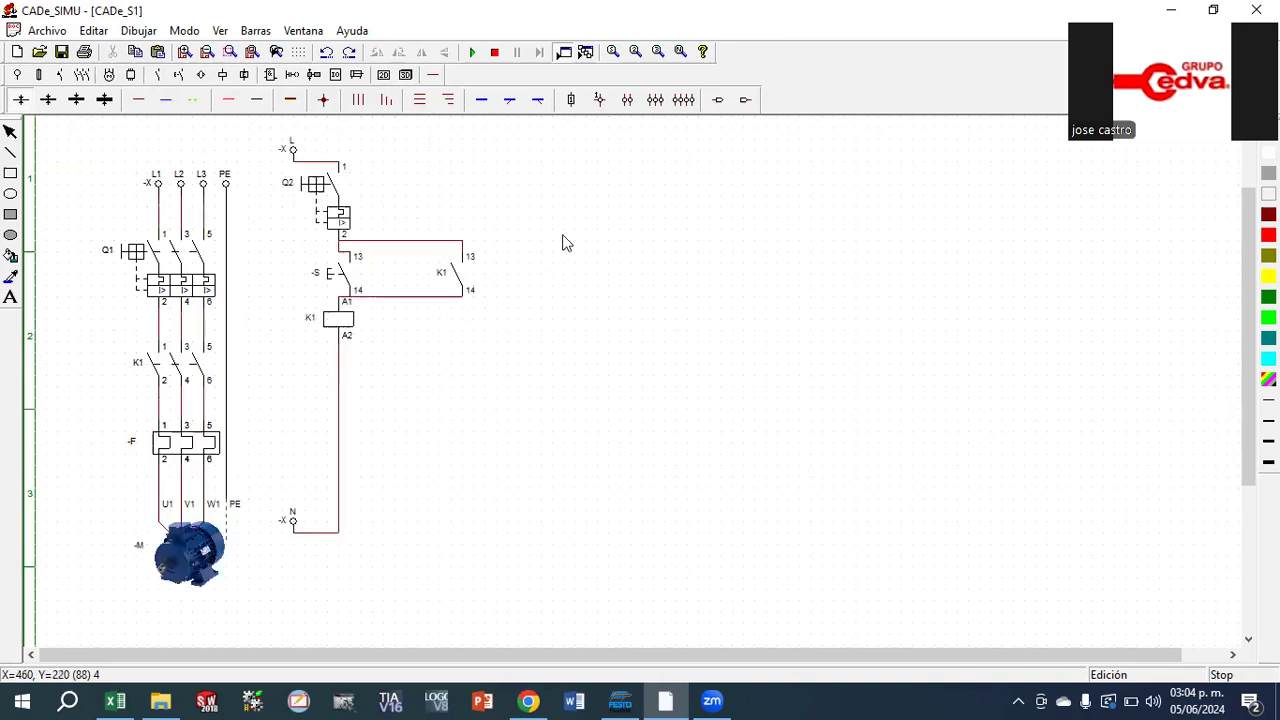
Simulate the circuit, close Q1 and Q2, operate pushbutton S to test the K1 self-holding contact, and stop the simulation
{"action": "left_click", "coordinate": [473, 52]}
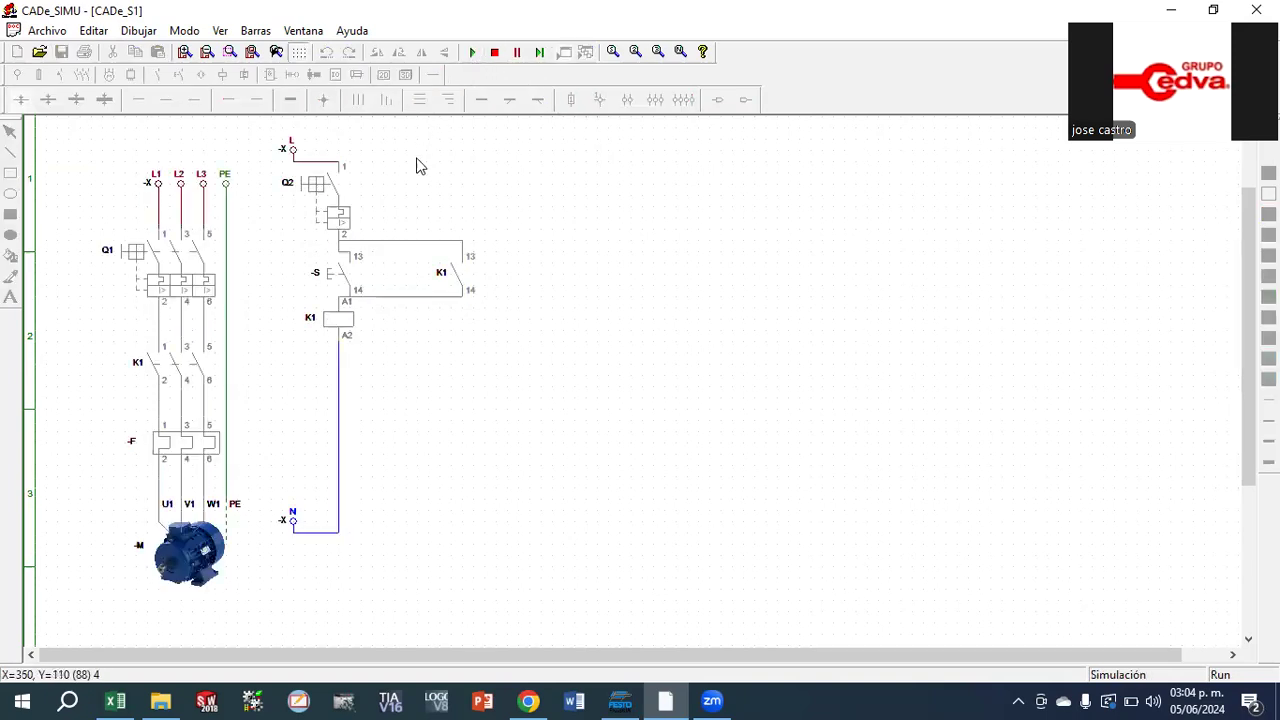
{"action": "left_click", "coordinate": [148, 253]}
{"action": "left_click", "coordinate": [316, 184]}
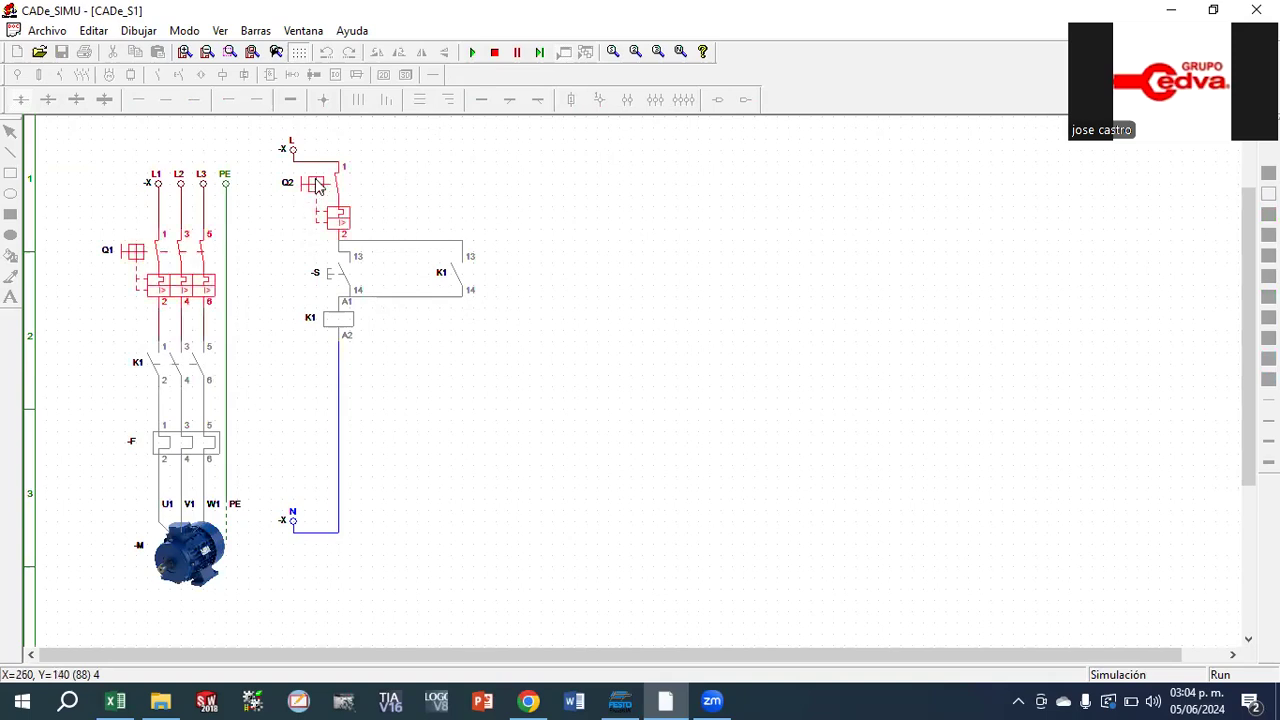
{"action": "left_click", "coordinate": [322, 288]}
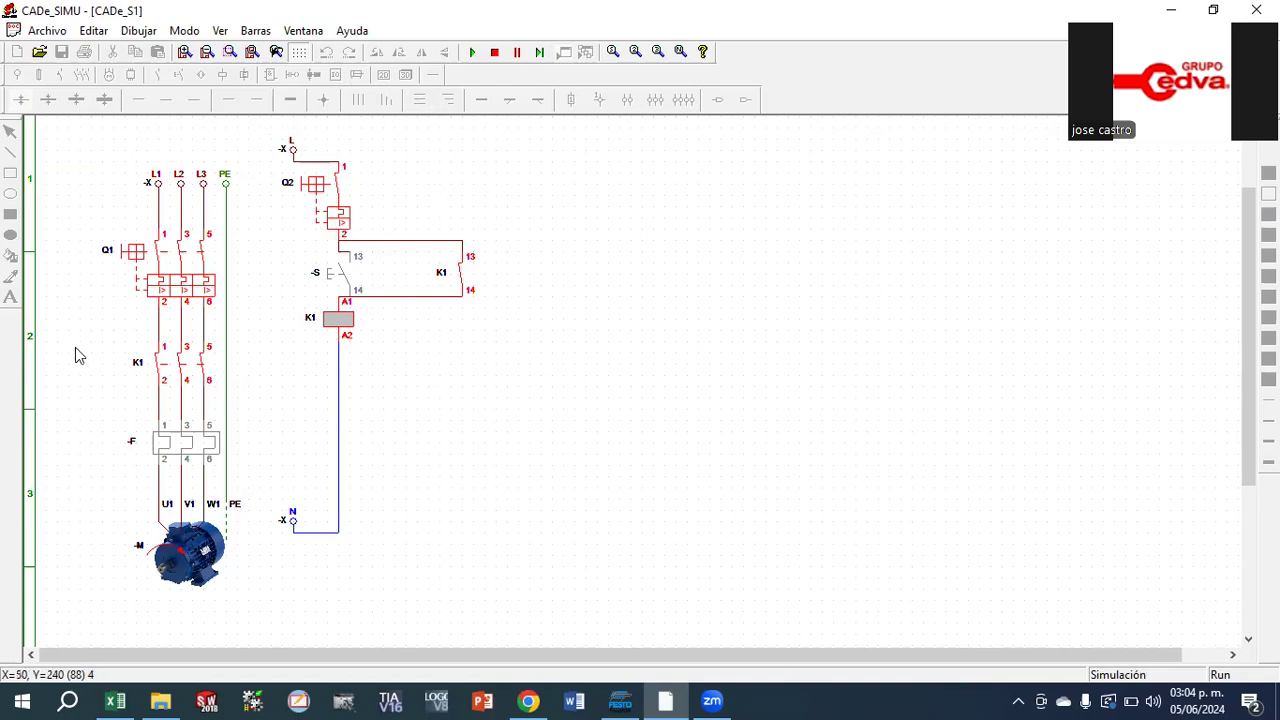
{"action": "left_click", "coordinate": [496, 51]}
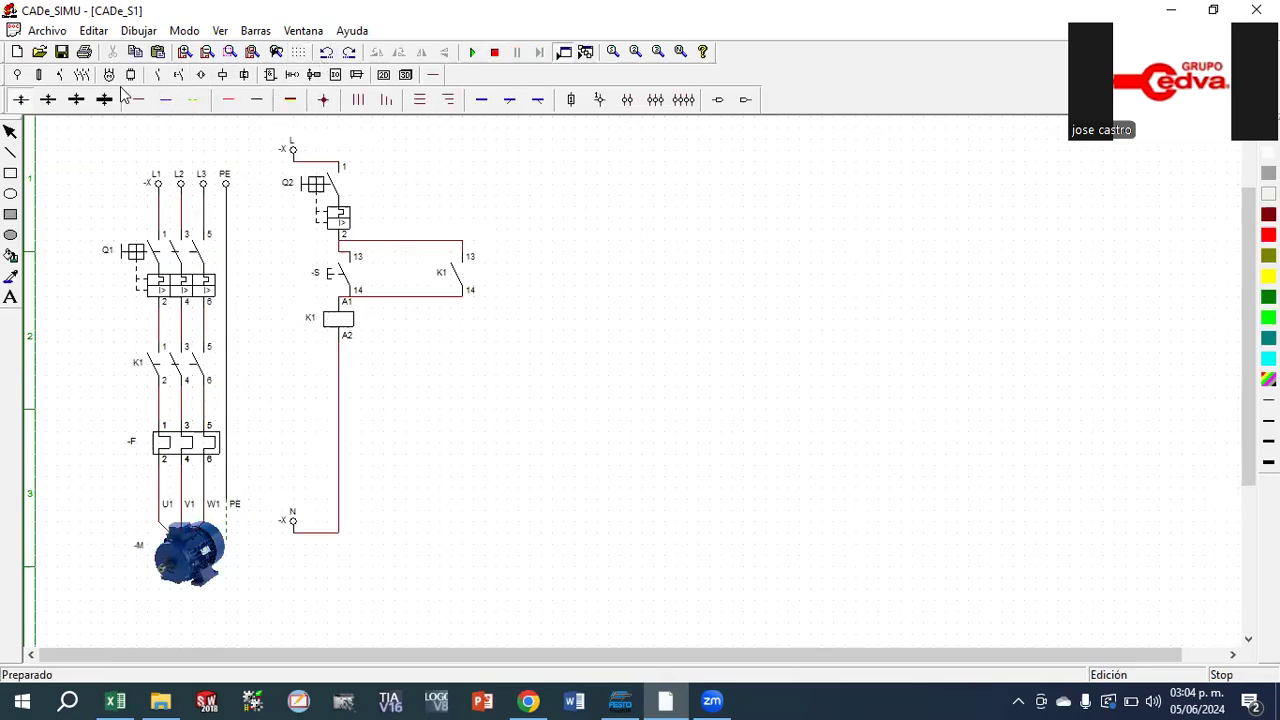
Place a steady lamp H and a flashing lamp H side by side below the K1 auxiliary contact
{"action": "left_click", "coordinate": [222, 76]}
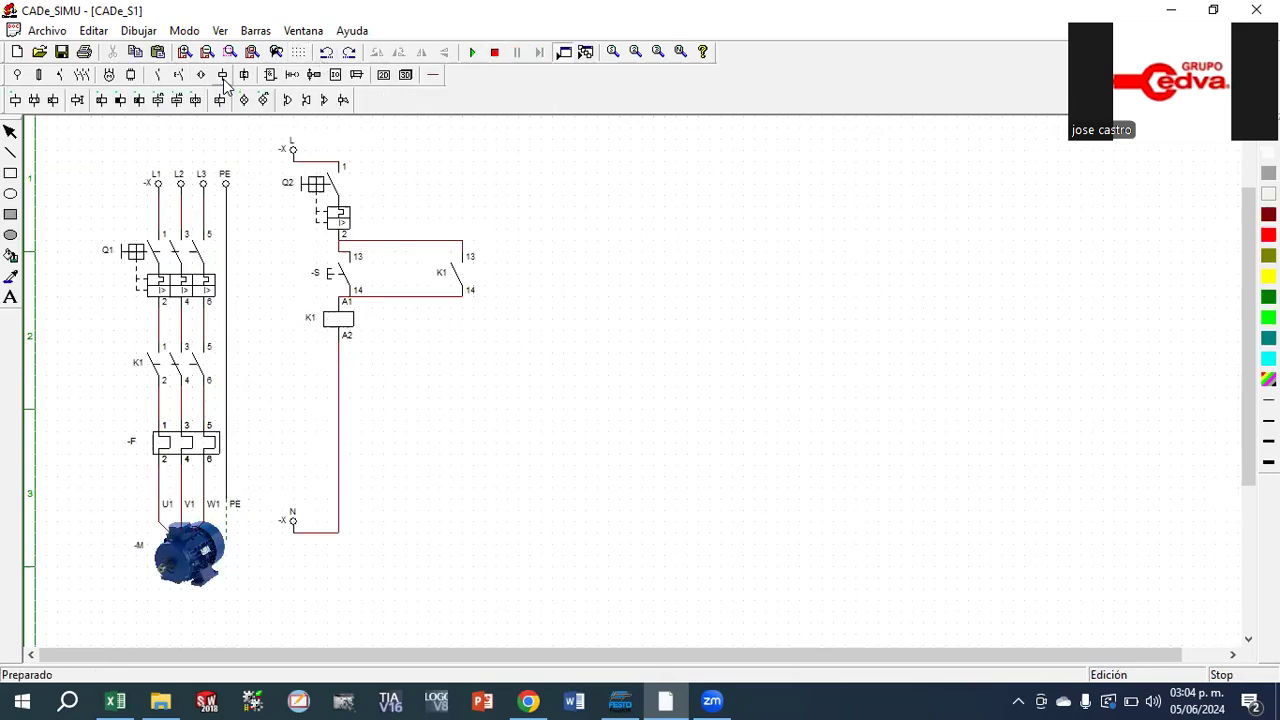
{"action": "left_click", "coordinate": [243, 100]}
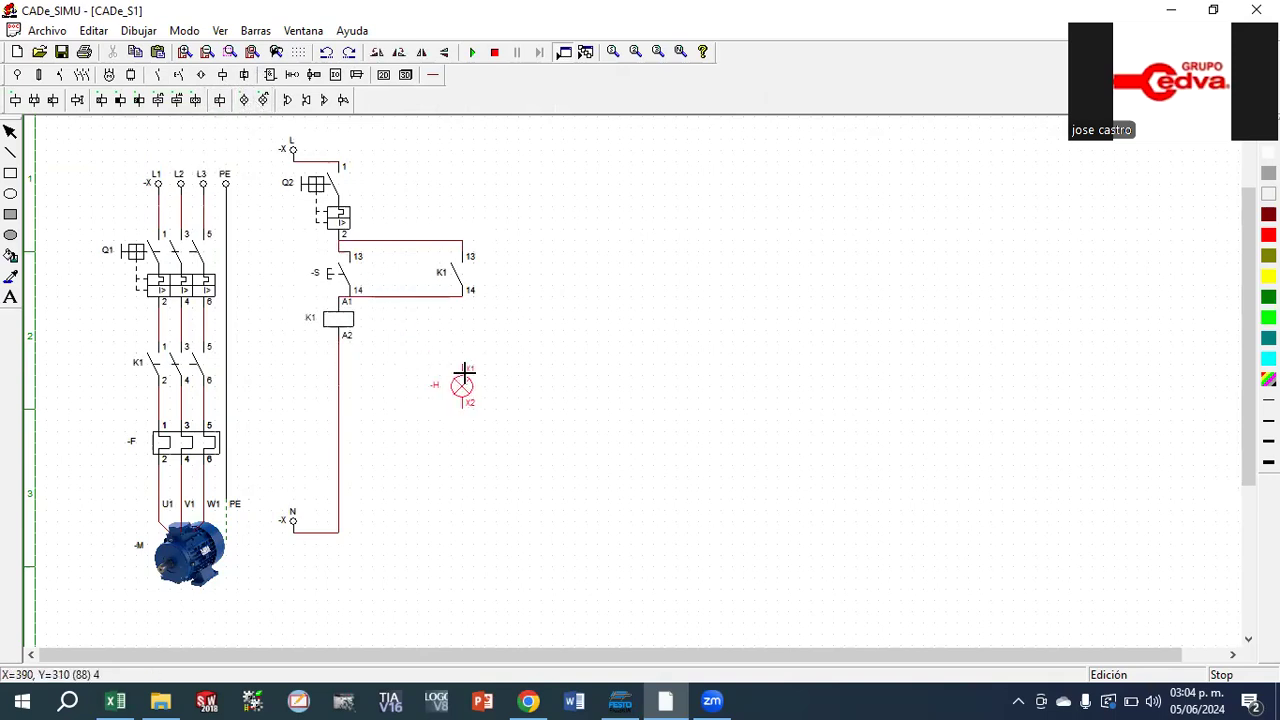
{"action": "left_click", "coordinate": [463, 372]}
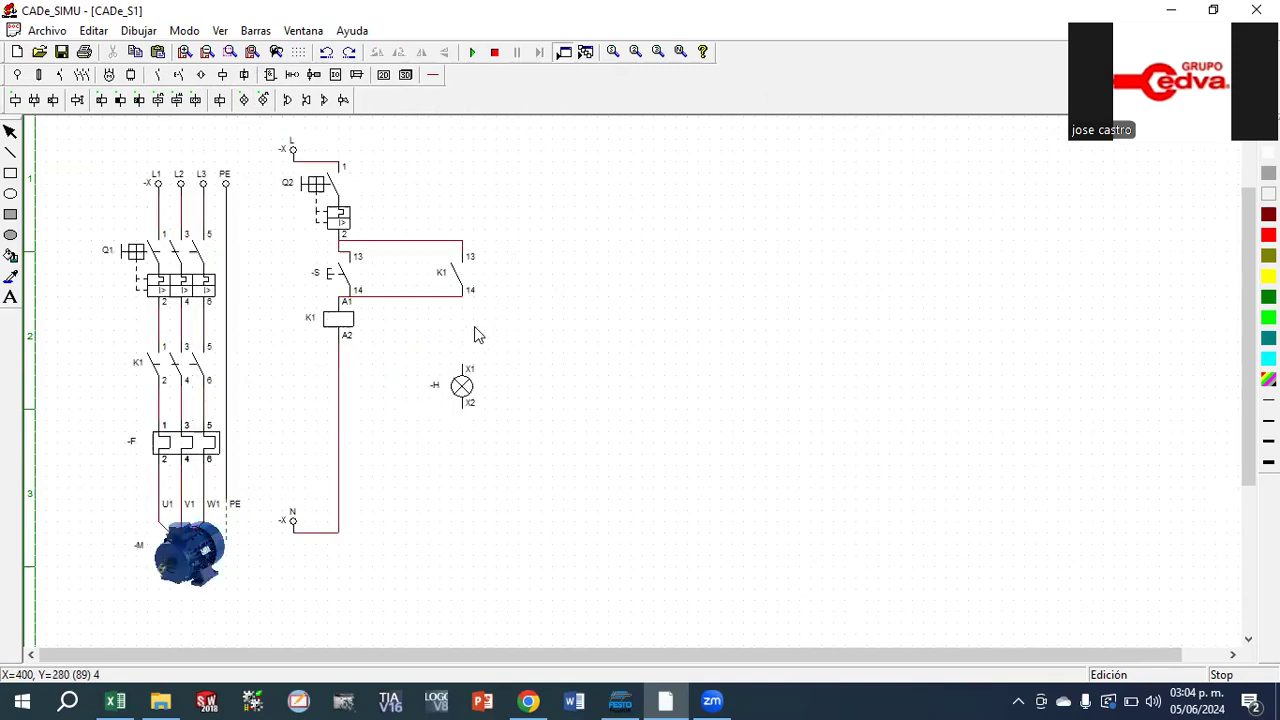
{"action": "left_click_drag", "start_coordinate": [466, 390], "coordinate": [410, 392]}
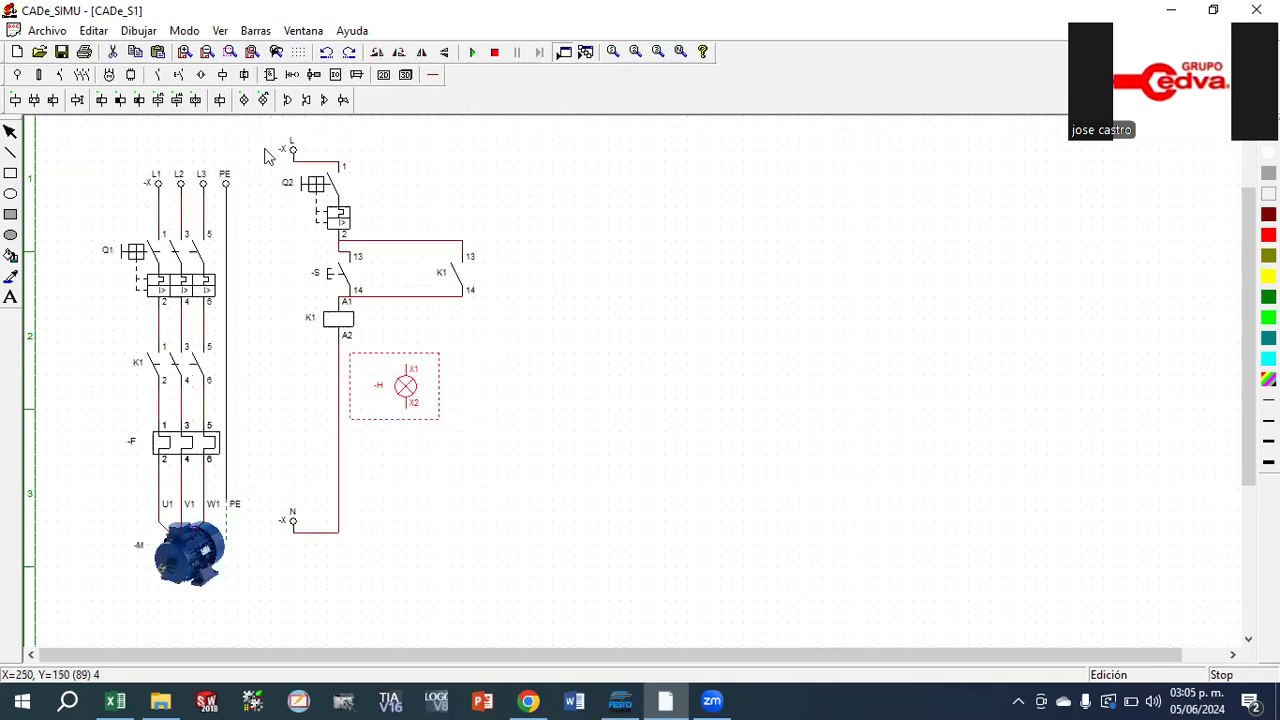
{"action": "left_click", "coordinate": [262, 100]}
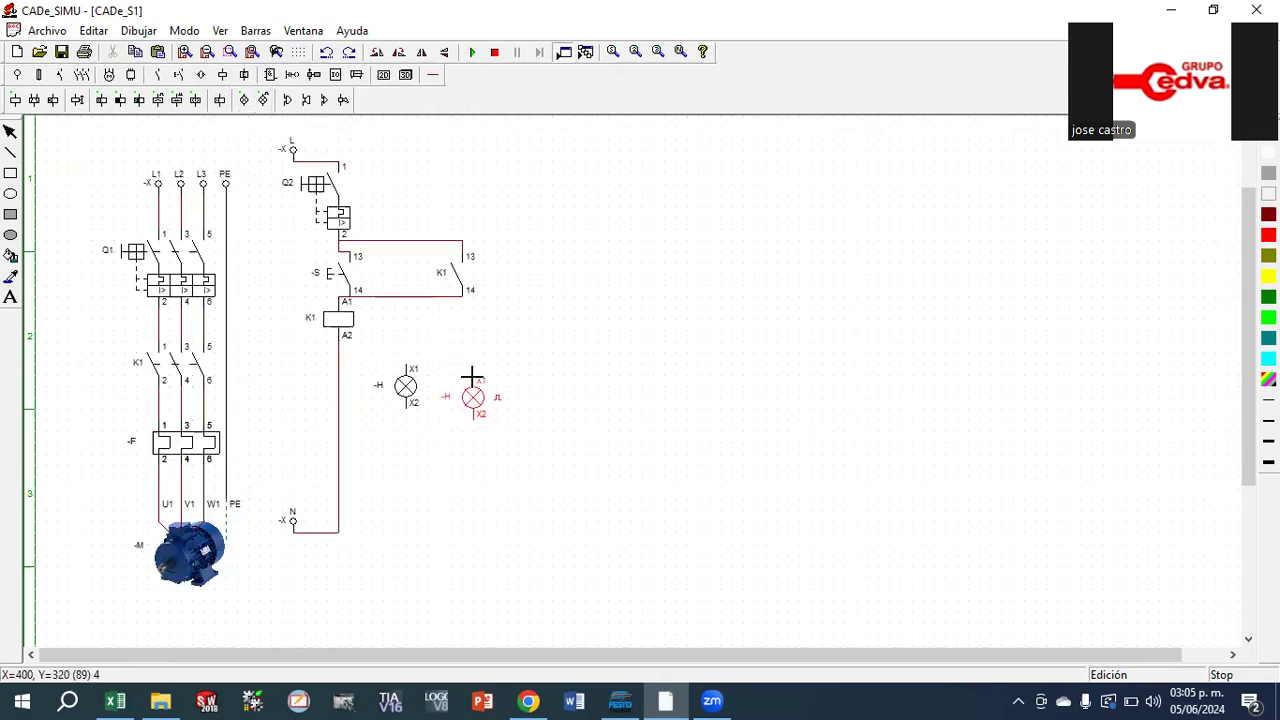
{"action": "left_click", "coordinate": [468, 370]}
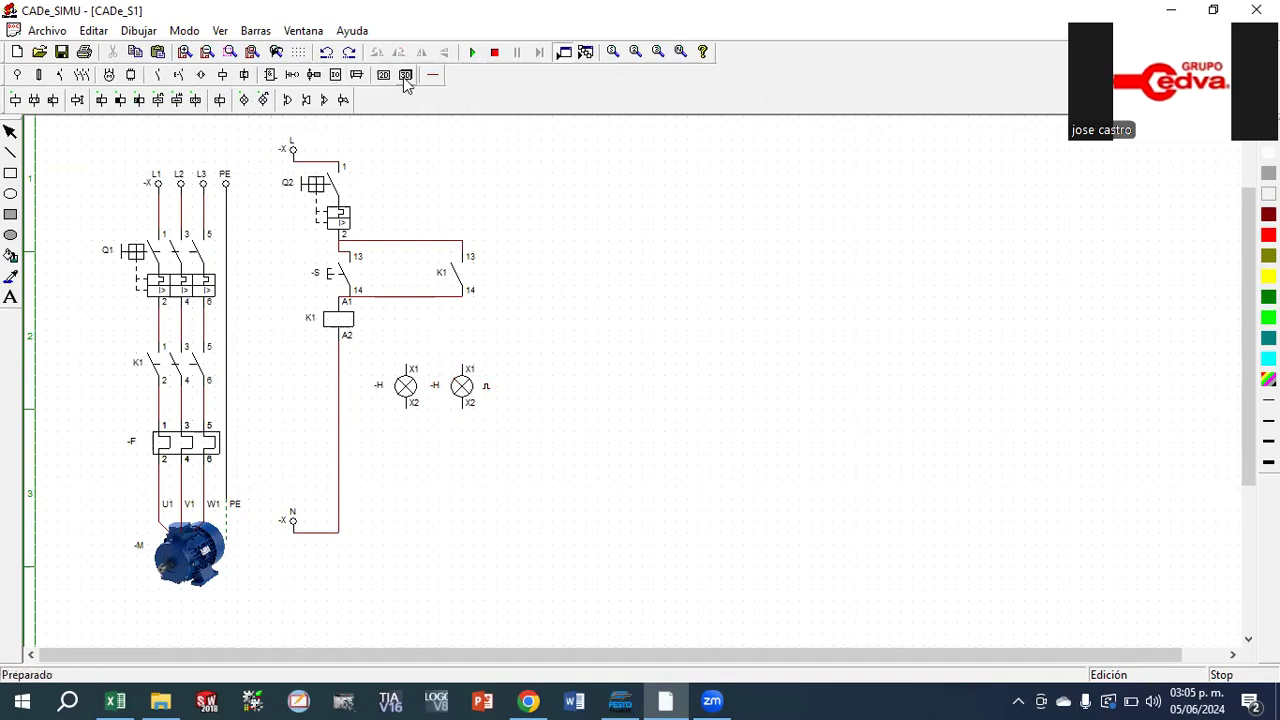
Wire the X1 terminals of both lamps up to the line between pushbutton S and the K1 auxiliary contact with phase cable
{"action": "left_click", "coordinate": [432, 75]}
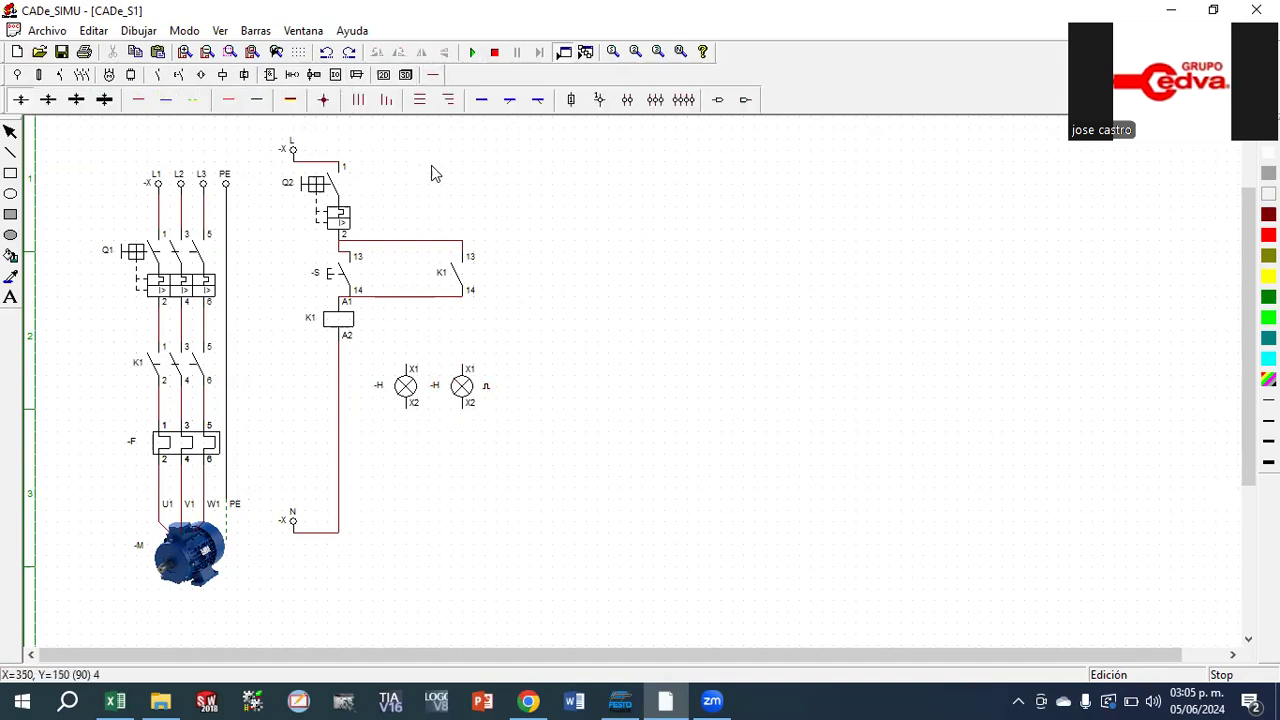
{"action": "left_click", "coordinate": [138, 99]}
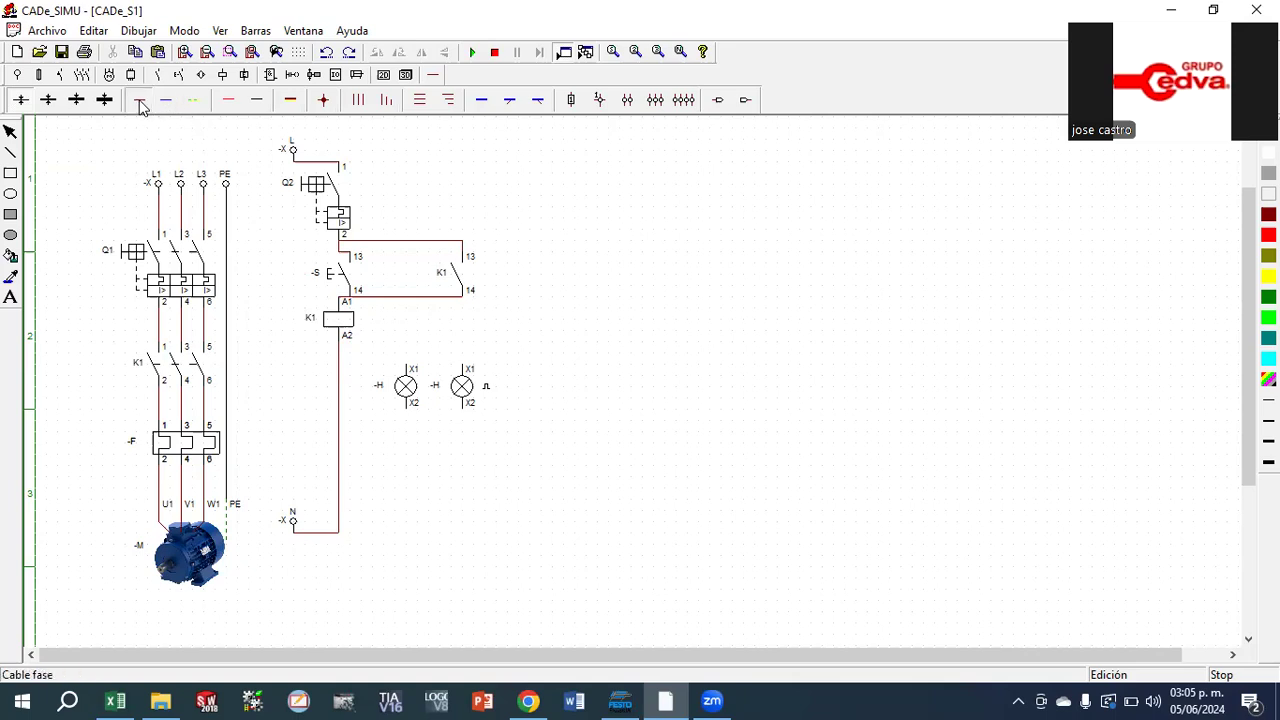
{"action": "left_click_drag", "start_coordinate": [410, 362], "coordinate": [407, 304]}
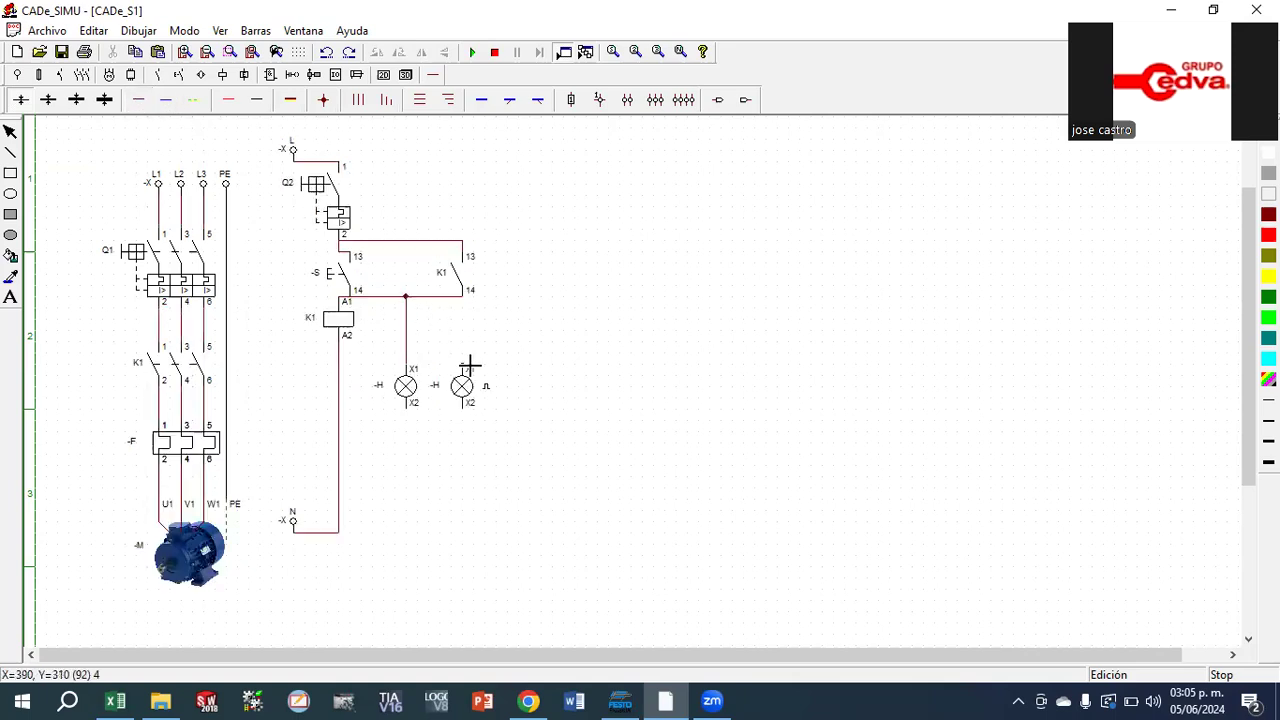
{"action": "mouse_move", "coordinate": [471, 366]}
{"action": "left_mouse_down"}
{"action": "mouse_move", "coordinate": [468, 320]}
{"action": "mouse_move", "coordinate": [466, 369]}
{"action": "left_mouse_up"}
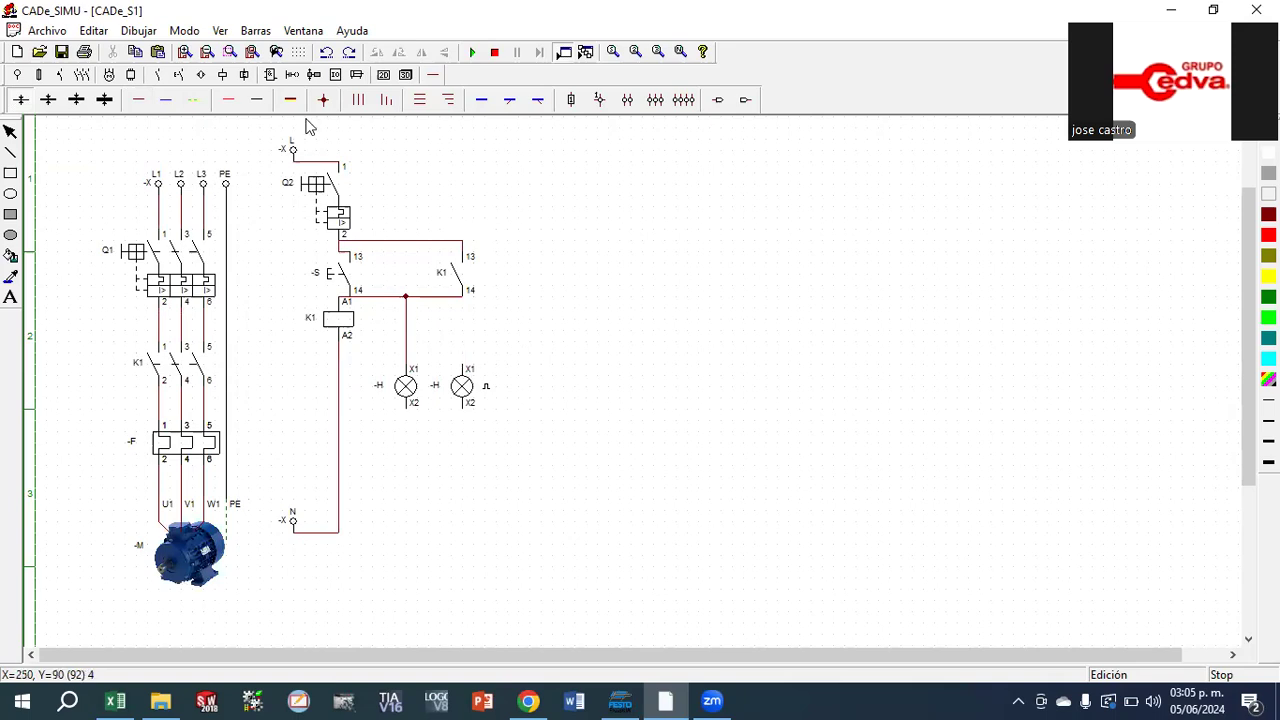
{"action": "left_click", "coordinate": [143, 100]}
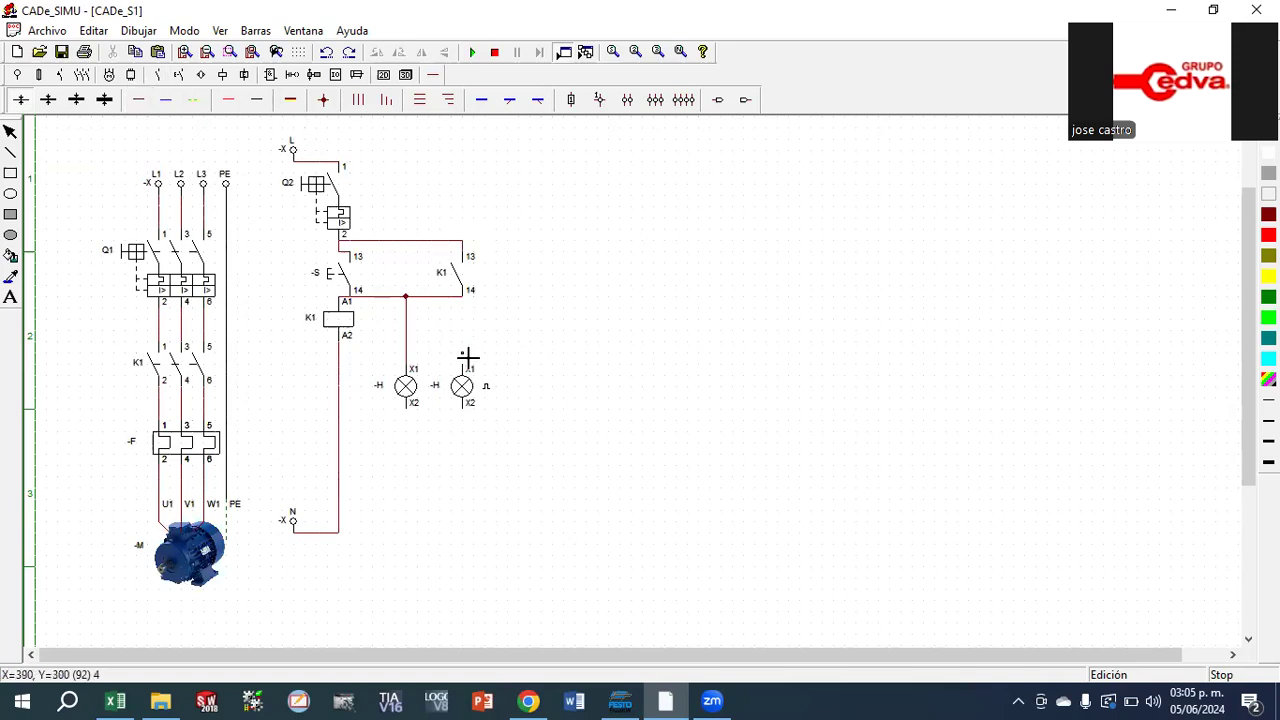
{"action": "left_click_drag", "start_coordinate": [467, 367], "coordinate": [464, 306]}
Connect terminal X2 of the flashing lamp to the N line, redrawing the phase cable as a black cable
{"action": "left_click_drag", "start_coordinate": [469, 420], "coordinate": [337, 538]}
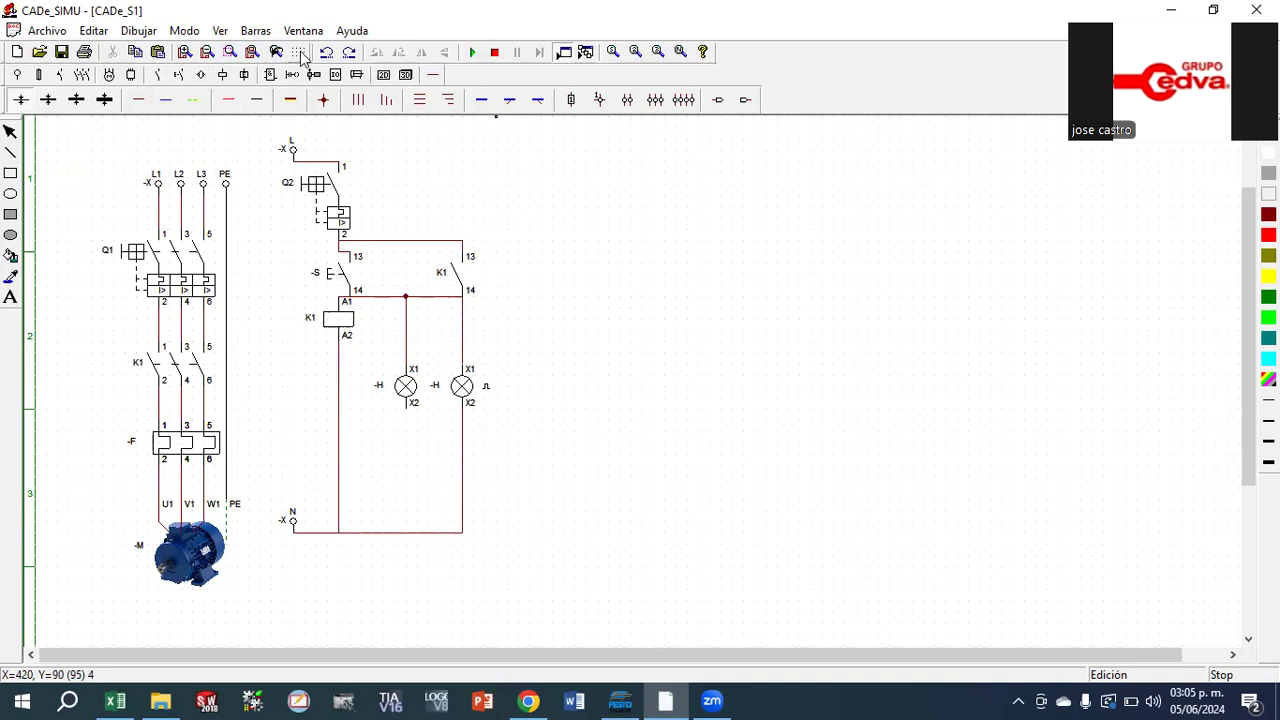
{"action": "left_click", "coordinate": [331, 52]}
{"action": "left_click", "coordinate": [333, 53]}
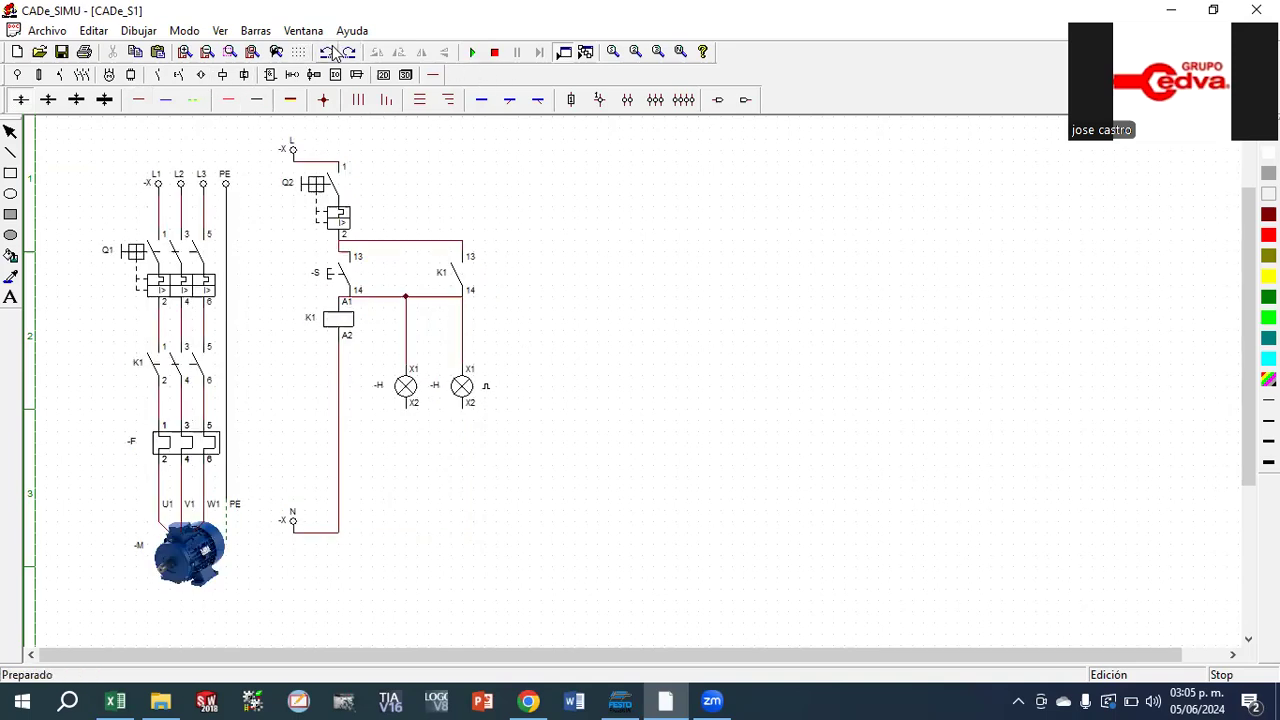
{"action": "left_click", "coordinate": [258, 103]}
{"action": "left_click_drag", "start_coordinate": [466, 409], "coordinate": [342, 540]}
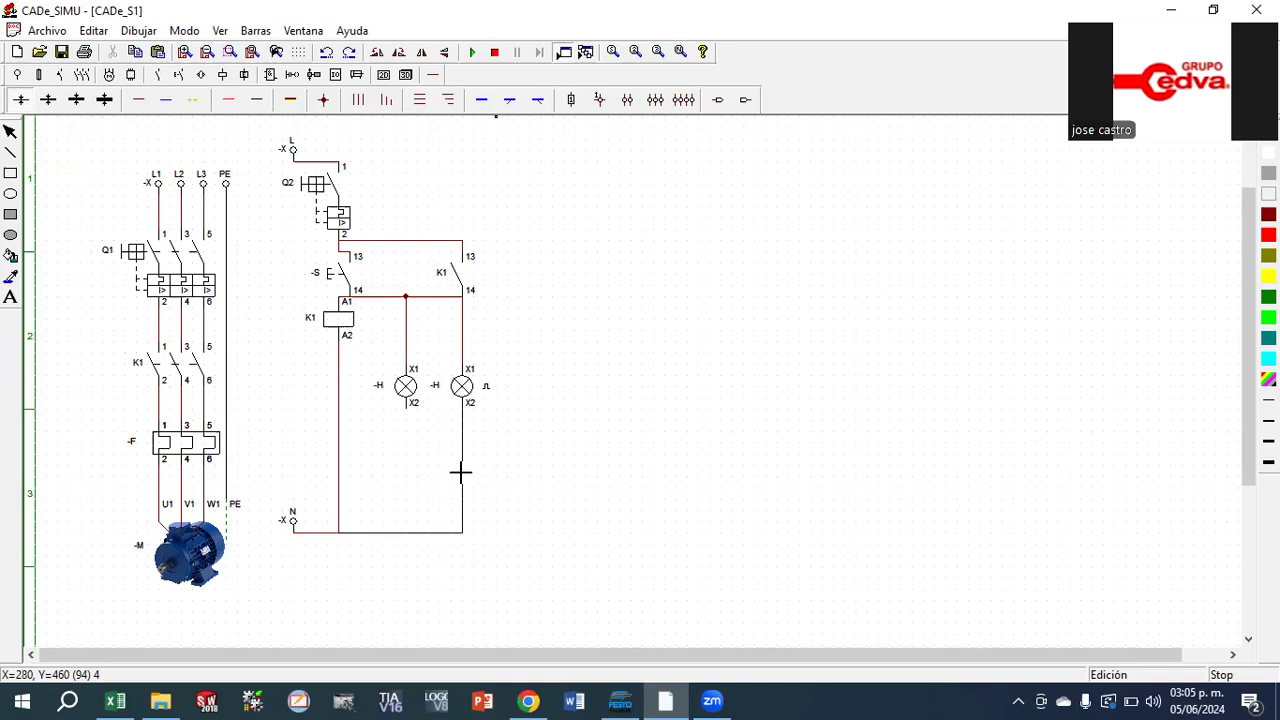
Wire terminal X2 of the steady lamp down to the N line and accept Verde as the lamp's indicator colour
{"action": "left_click_drag", "start_coordinate": [407, 407], "coordinate": [425, 537]}
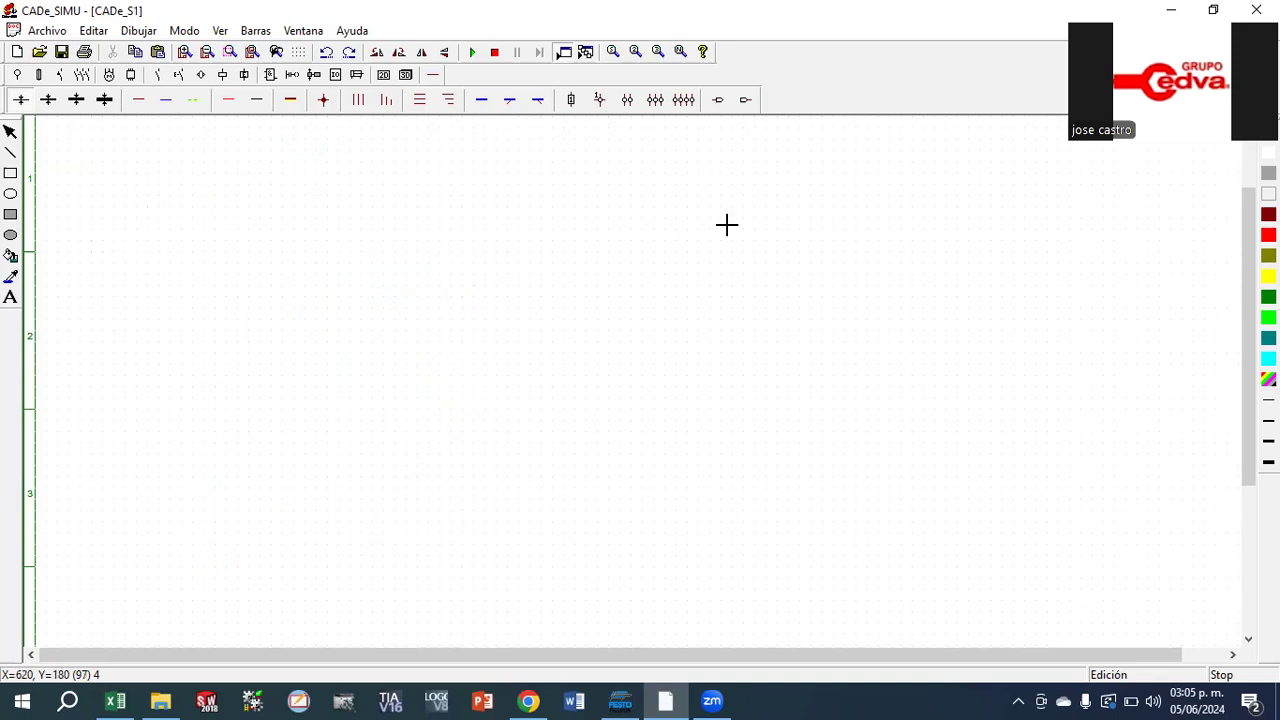
{"action": "double_click", "coordinate": [402, 386]}
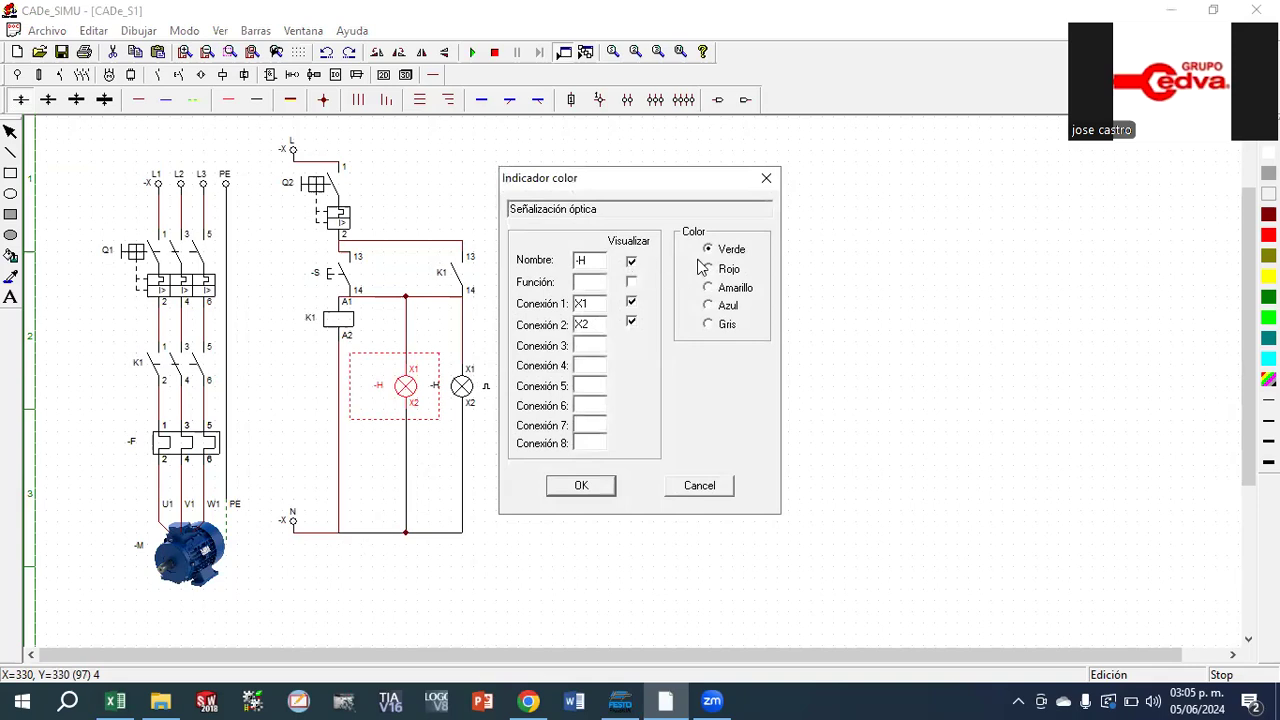
{"action": "left_click", "coordinate": [578, 488]}
Name the flashing lamp H2 and the steady lamp H1
{"action": "double_click", "coordinate": [463, 386]}
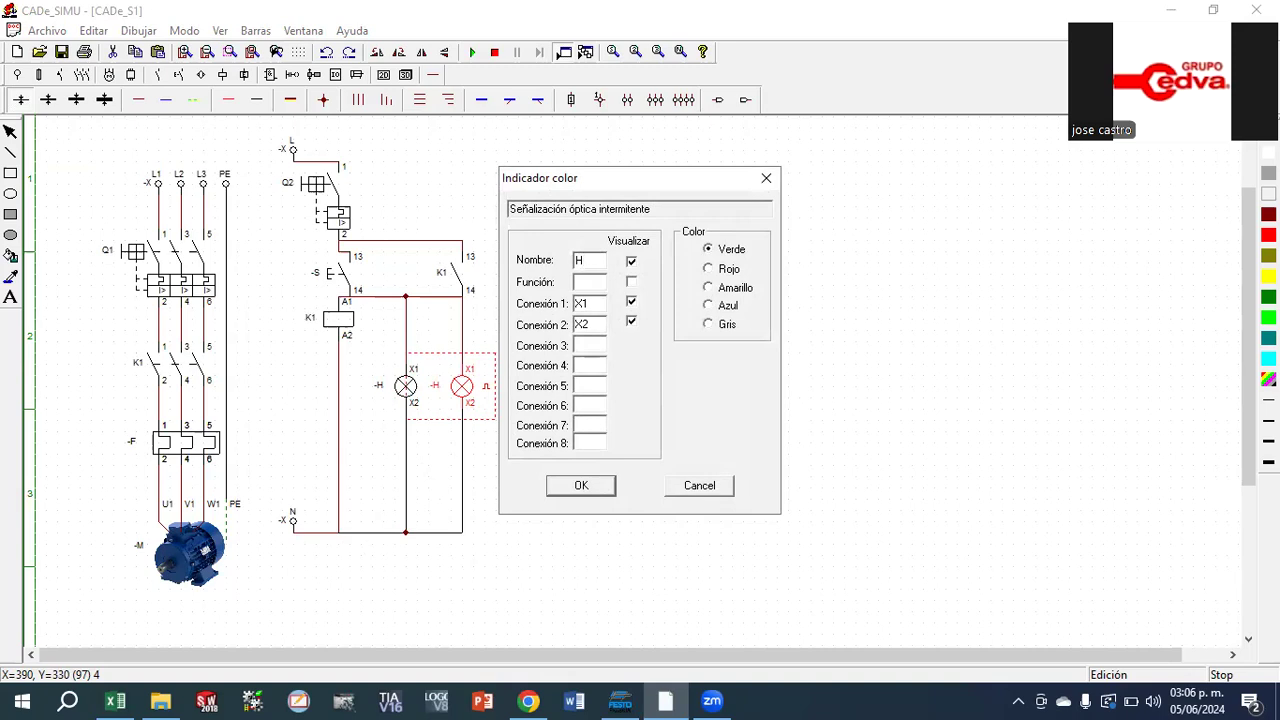
{"action": "left_click", "coordinate": [581, 485]}
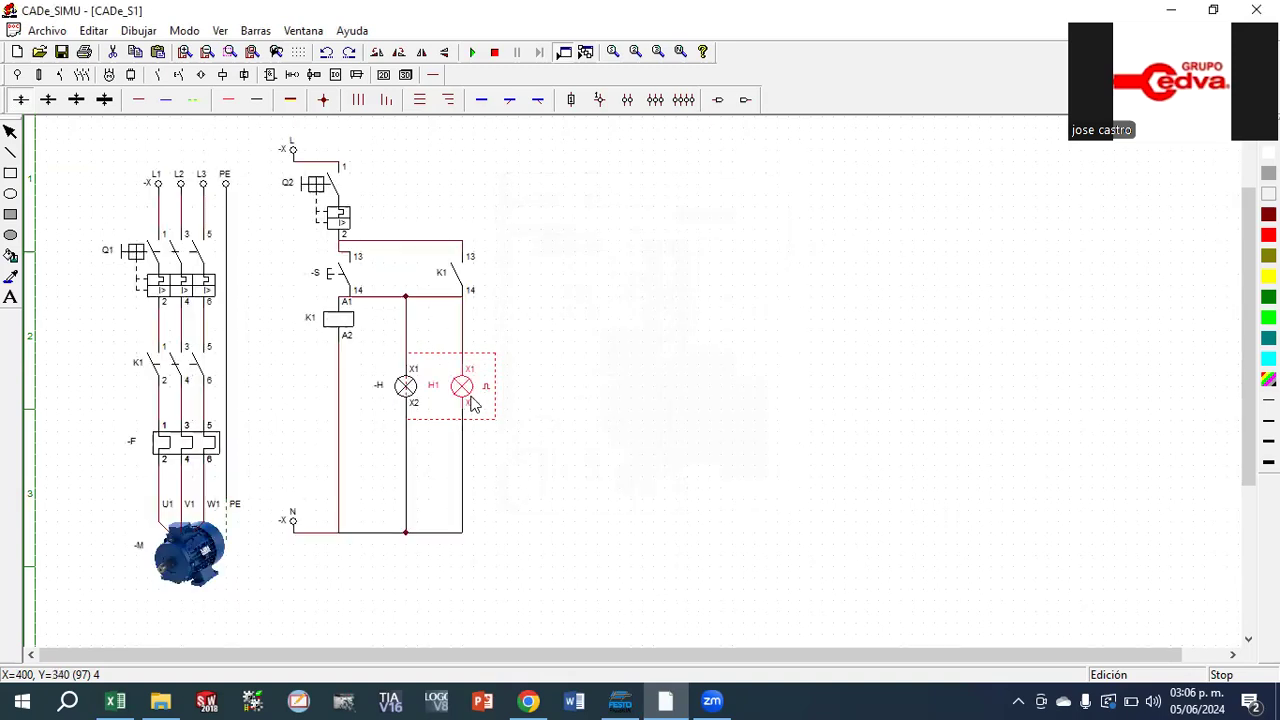
{"action": "double_click", "coordinate": [428, 398]}
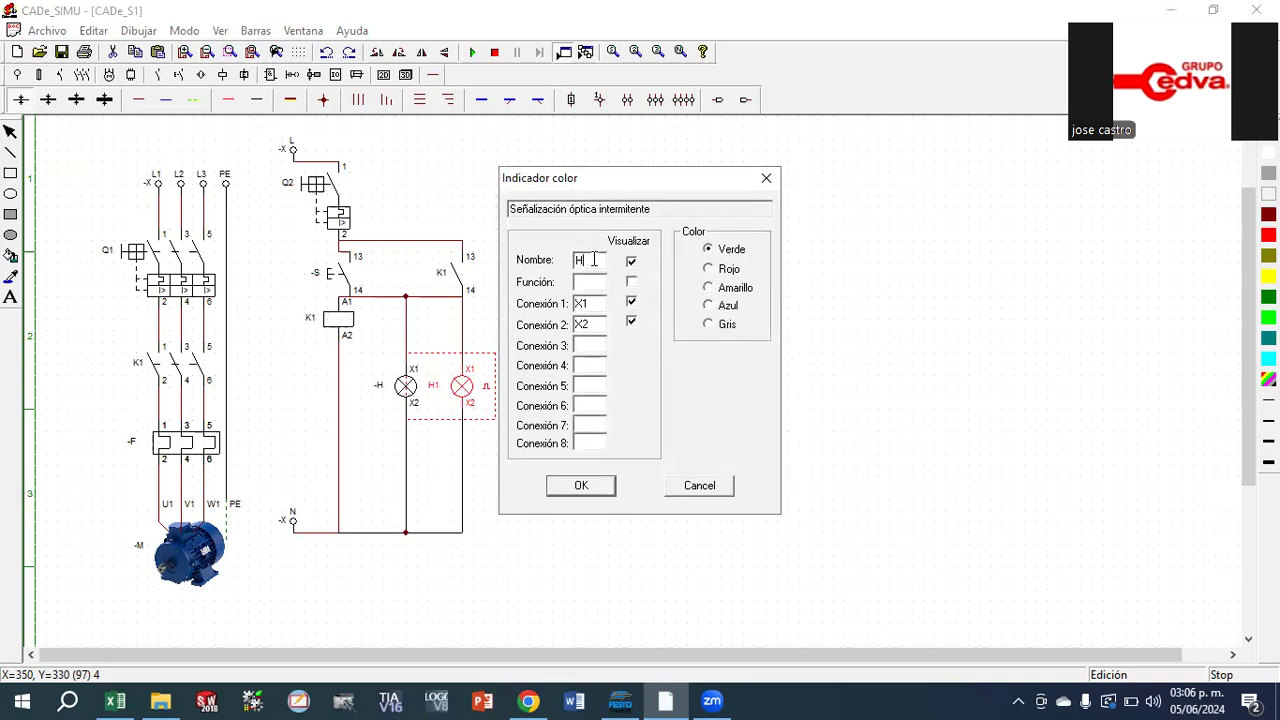
{"action": "left_click", "coordinate": [581, 485]}
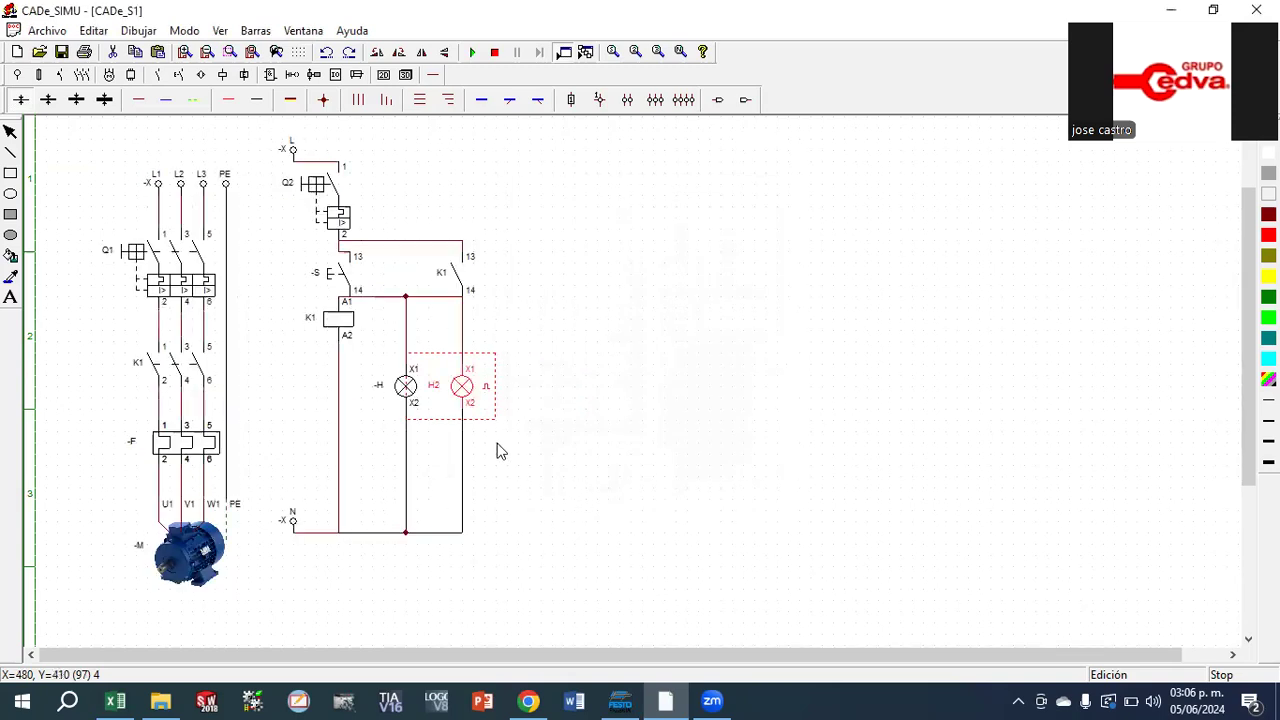
{"action": "double_click", "coordinate": [376, 394]}
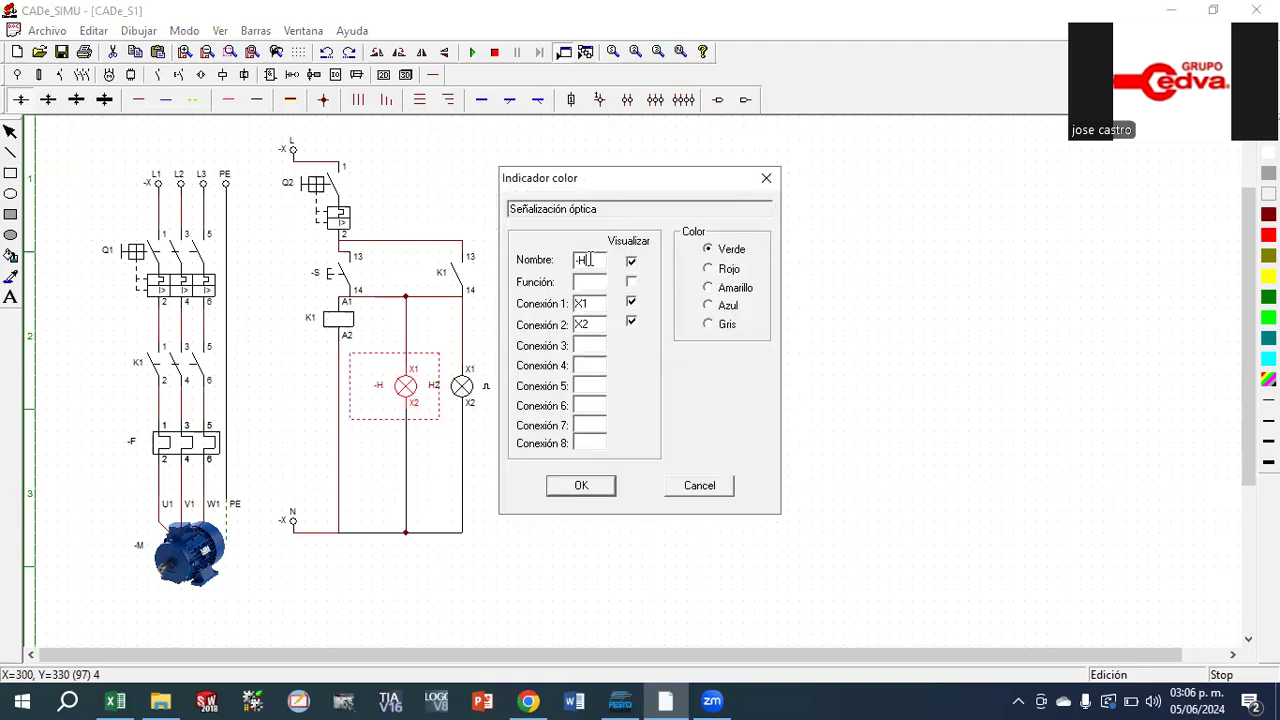
{"action": "type", "text": "H1"}
{"action": "left_click", "coordinate": [581, 484]}
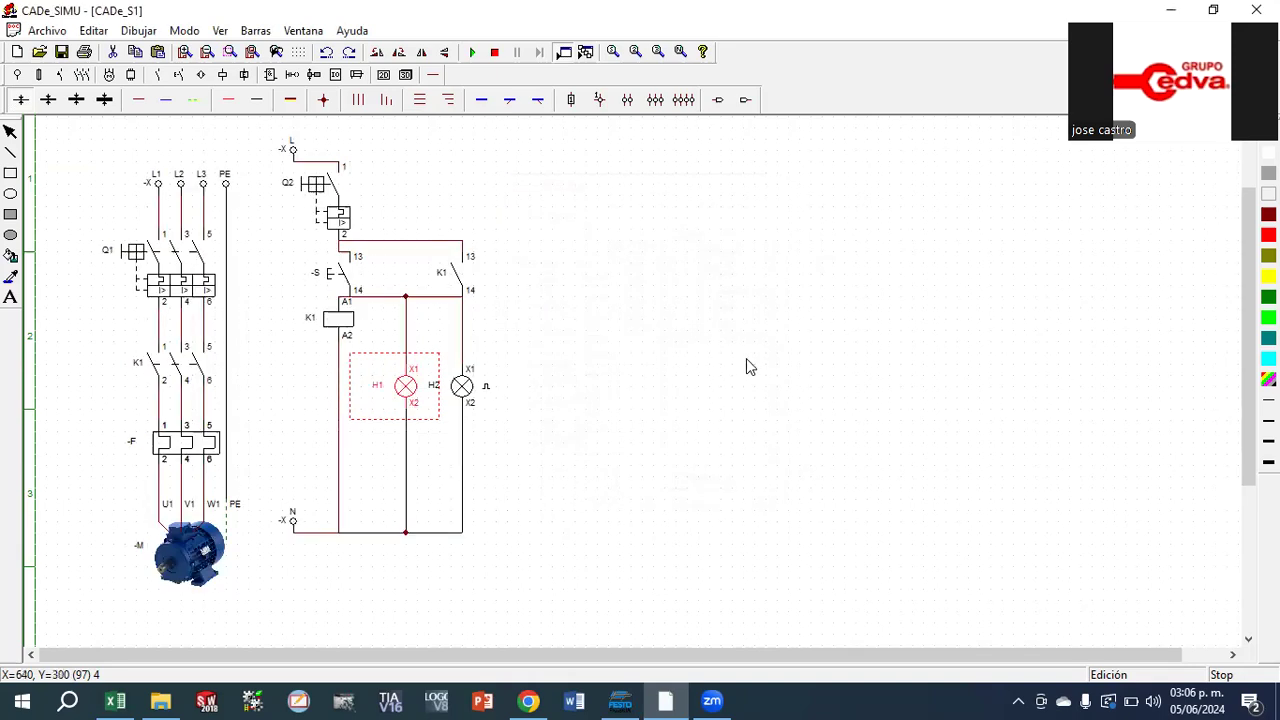
Start the simulation, close breakers Q1 and Q2, and operate pushbutton S to test the motor and lamps H1 and H2
{"action": "left_click", "coordinate": [472, 52]}
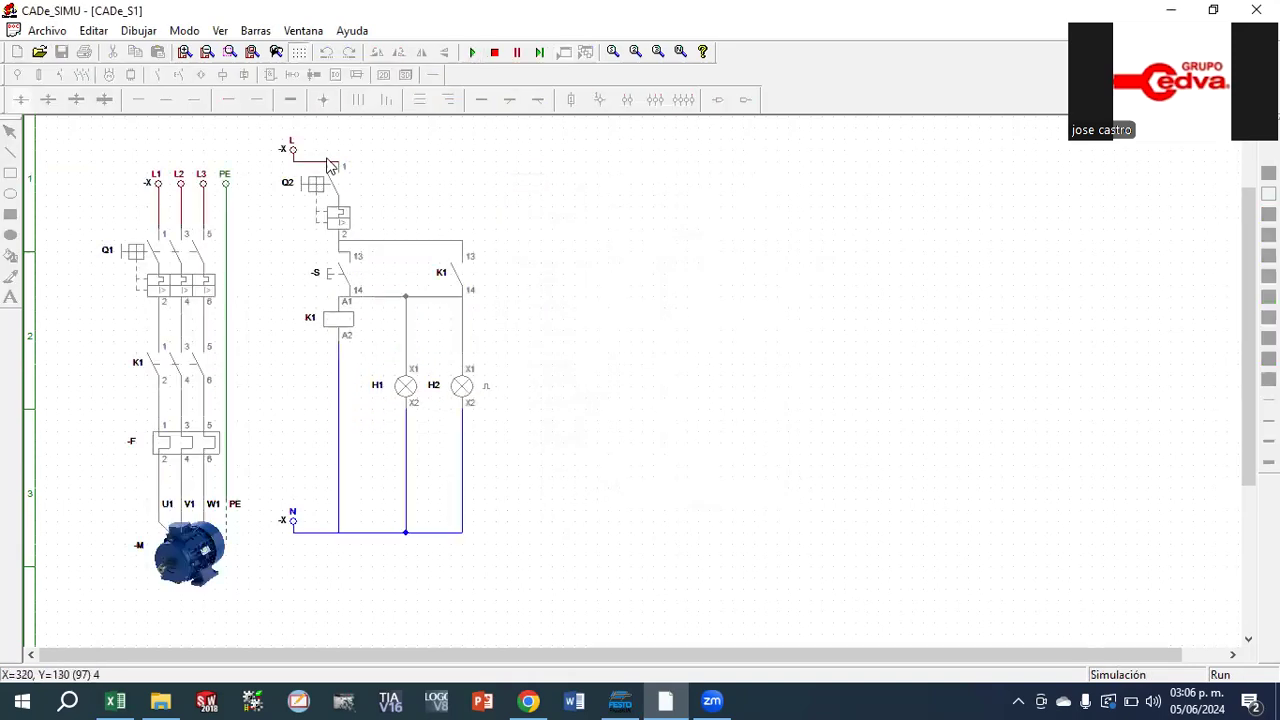
{"action": "left_click", "coordinate": [135, 250]}
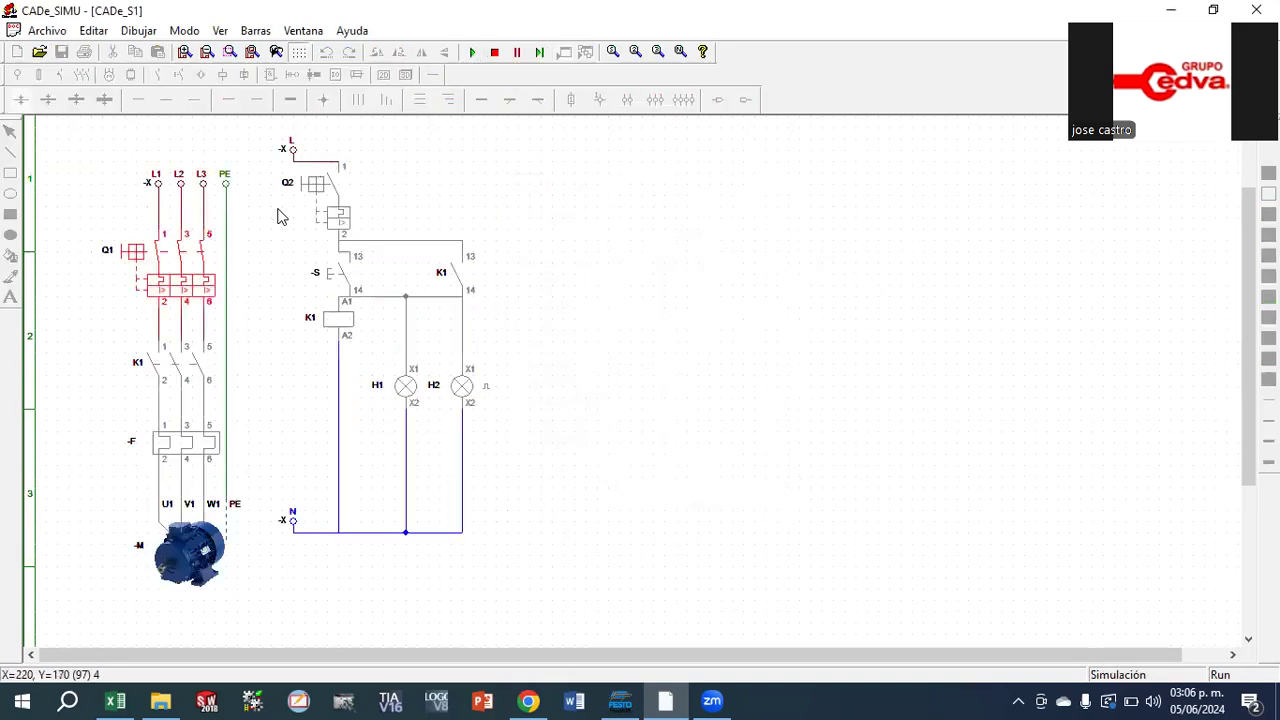
{"action": "left_click", "coordinate": [298, 192]}
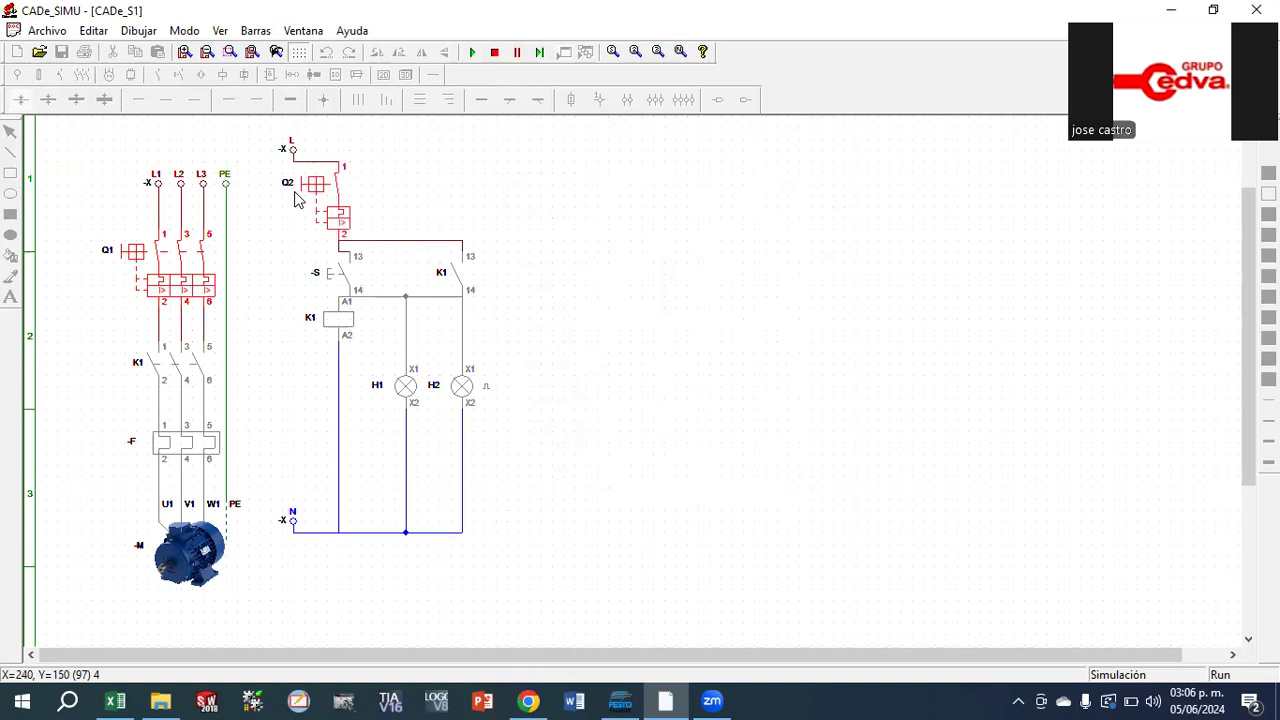
{"action": "left_click", "coordinate": [337, 278]}
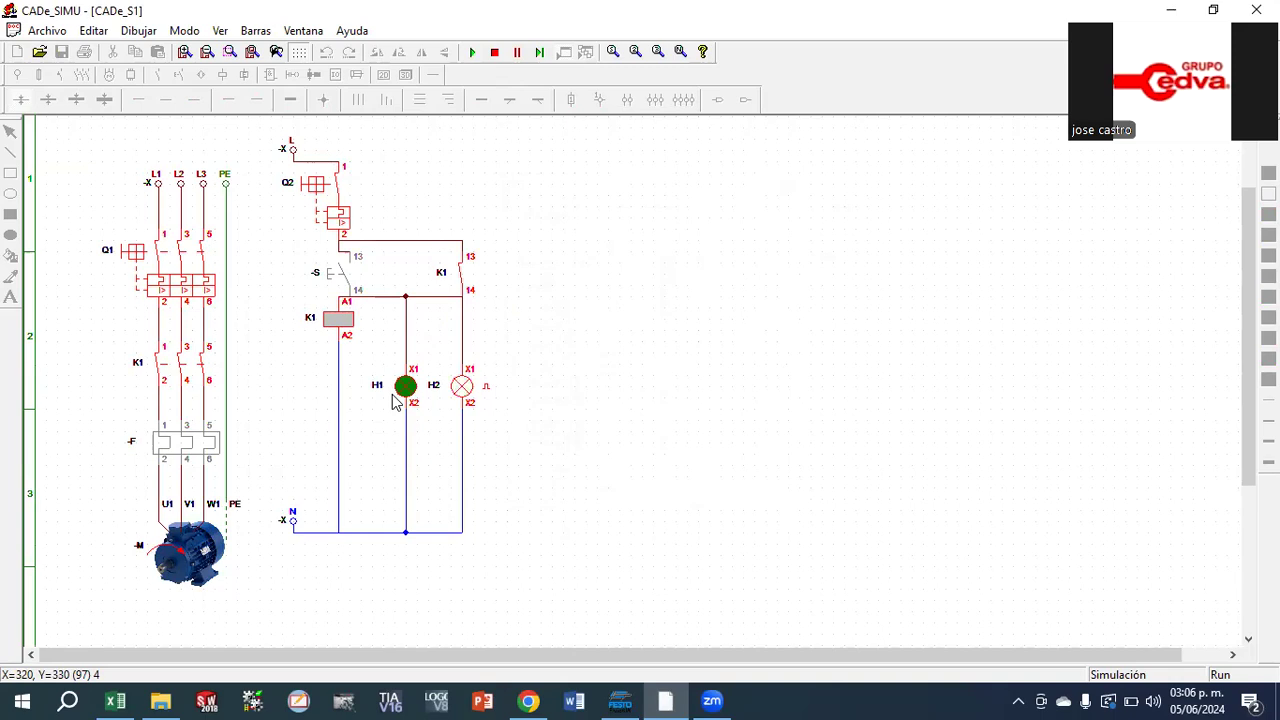
Operate the thermal overload relay F repeatedly in the running simulation to test its effect on the circuit
{"action": "left_click", "coordinate": [190, 447]}
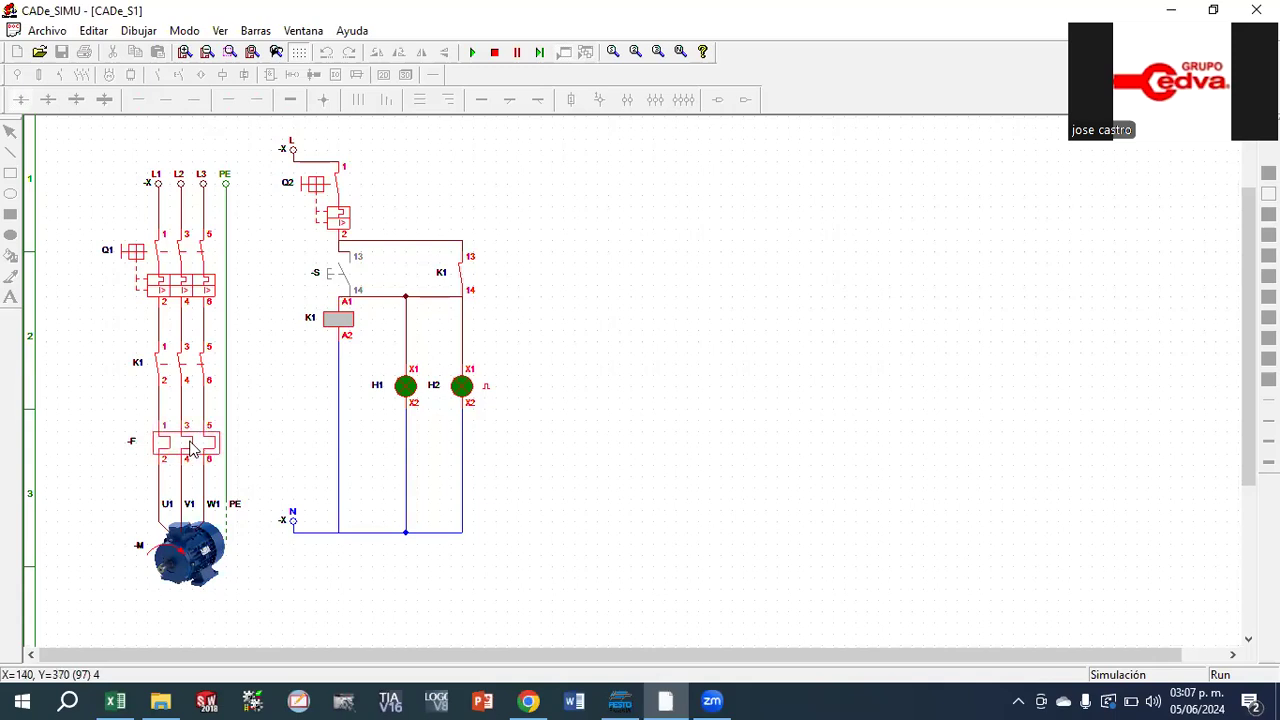
{"action": "left_click", "coordinate": [174, 453]}
{"action": "left_click", "coordinate": [174, 453]}
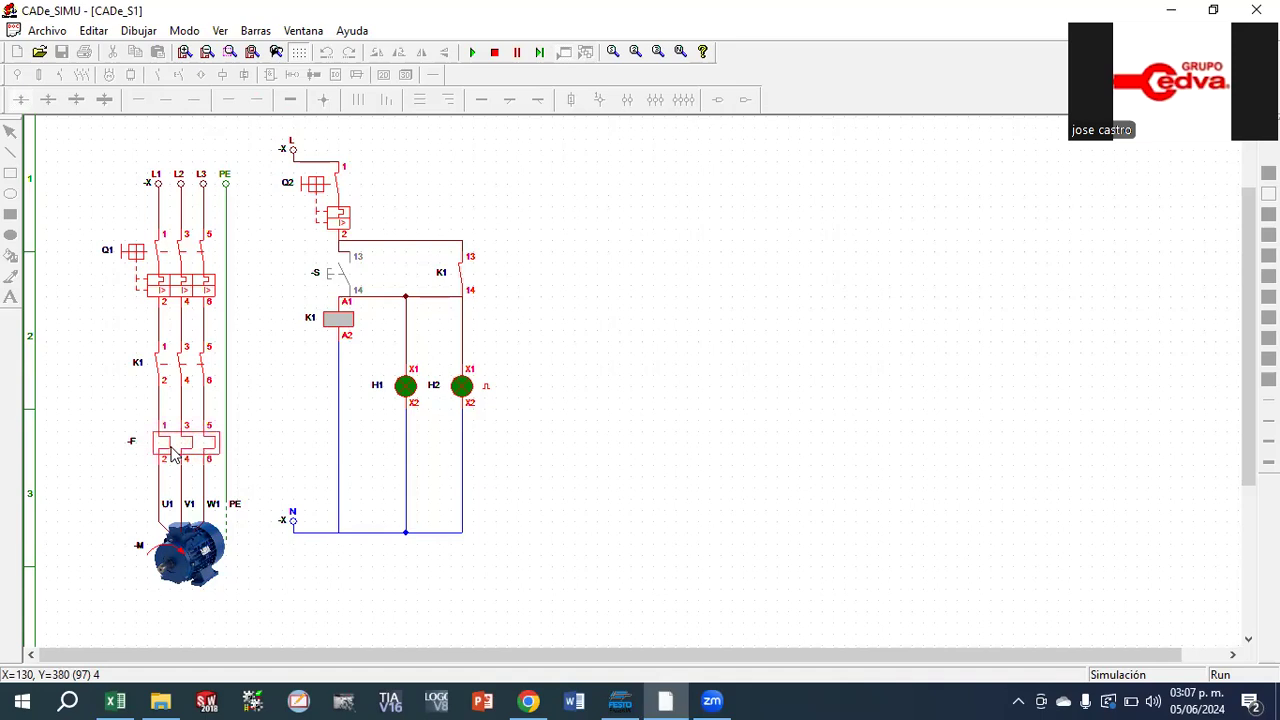